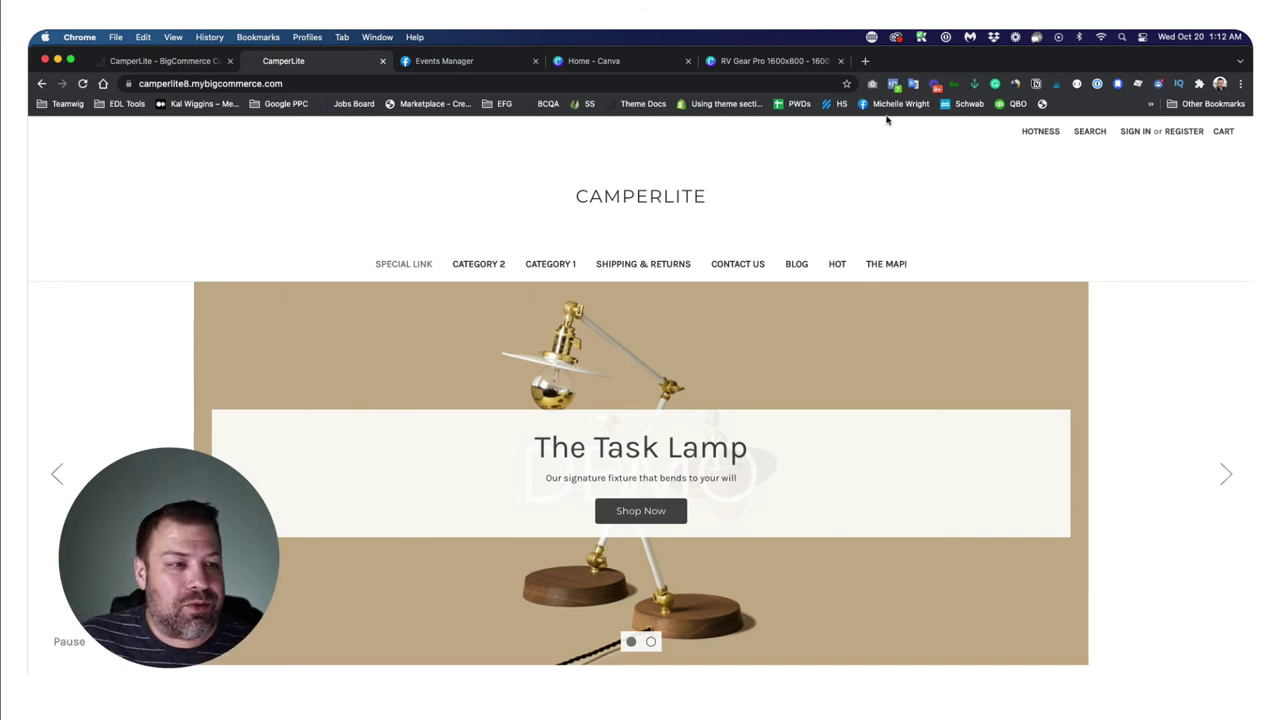
- Switch to the RV Gear Pro 1600x800 design and scroll through its four RV banner pages
left_click(785, 62)
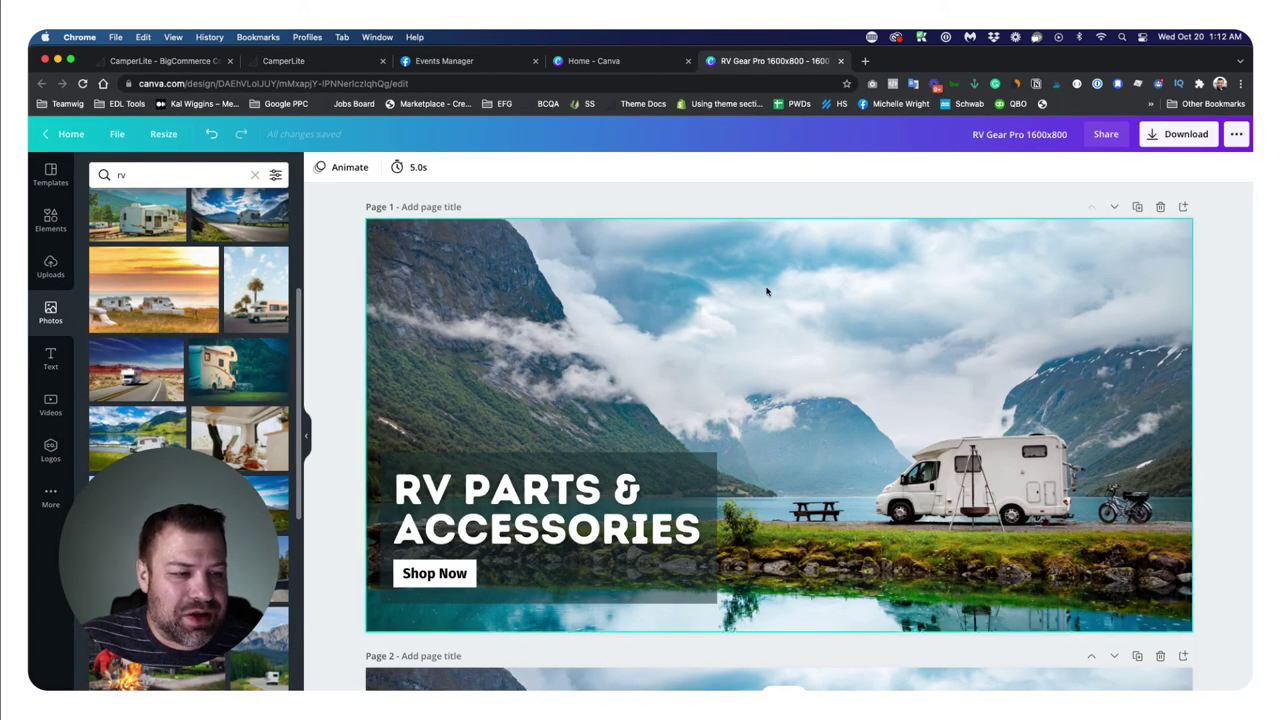
scroll(880, 300, "down", 5)
scroll(880, 300, "down", 8)
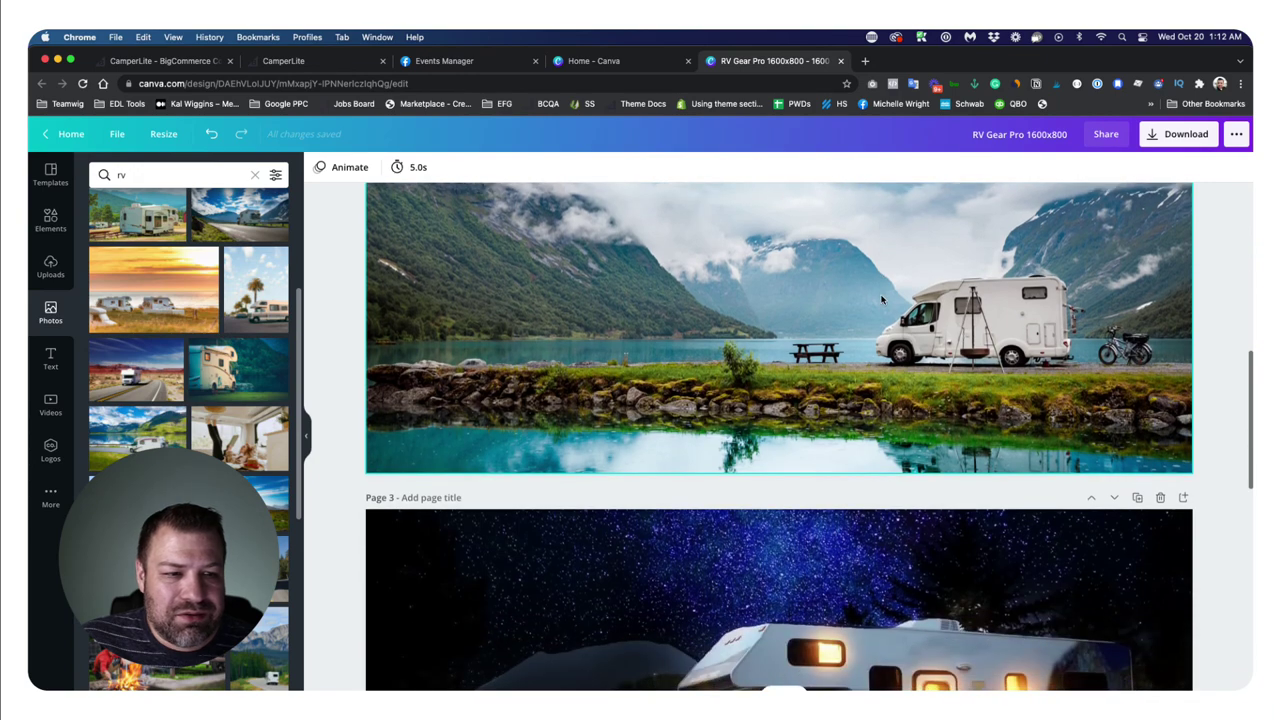
scroll(881, 302, "down", 4)
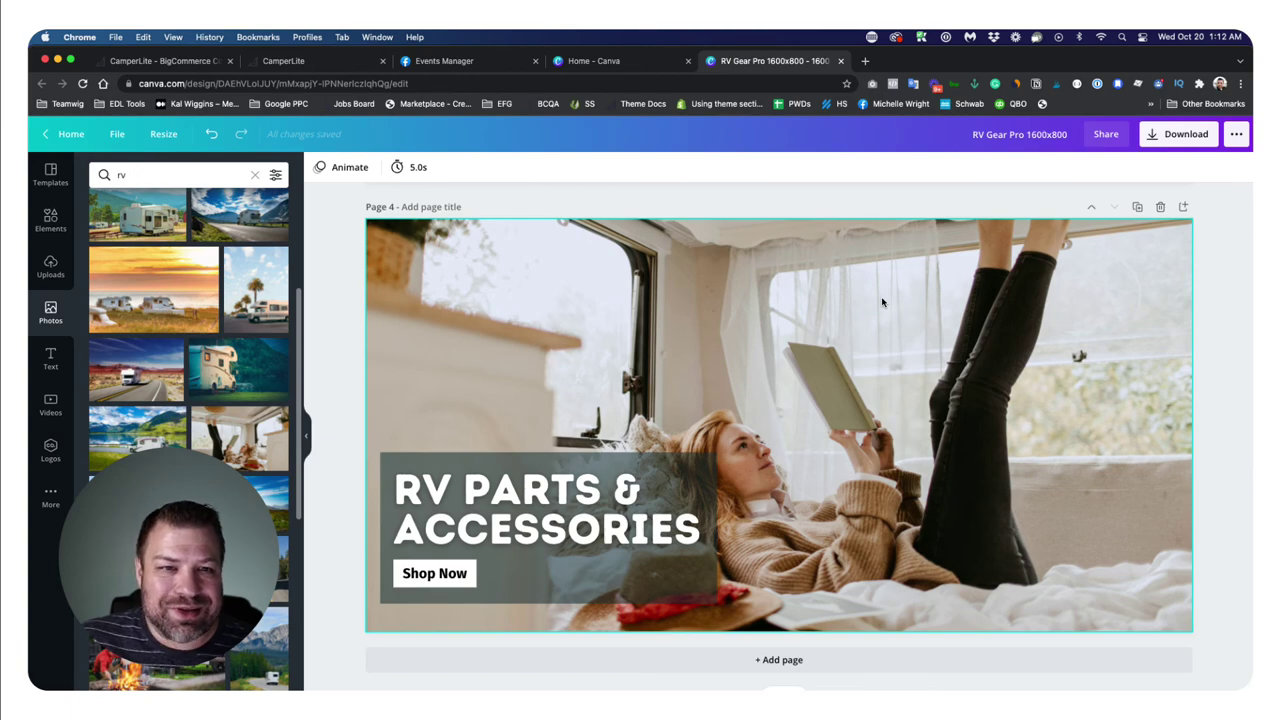
scroll(881, 302, "up", 15)
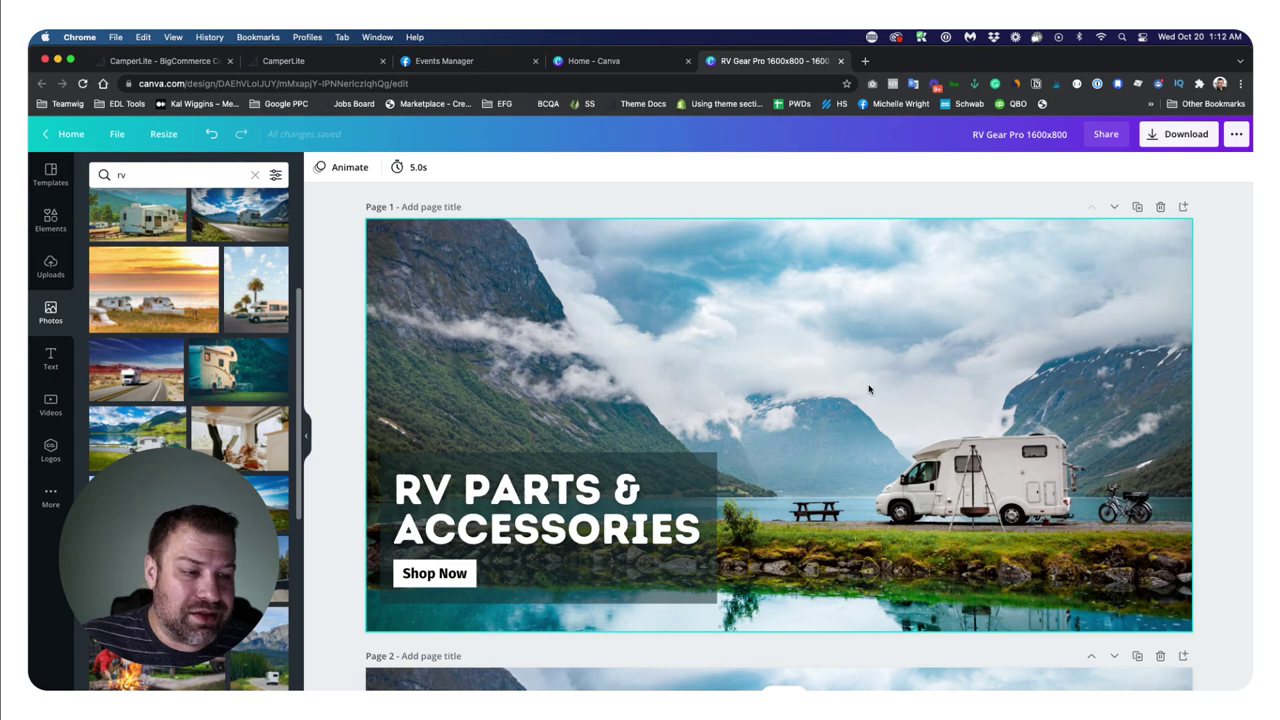
scroll(869, 387, "down", 5)
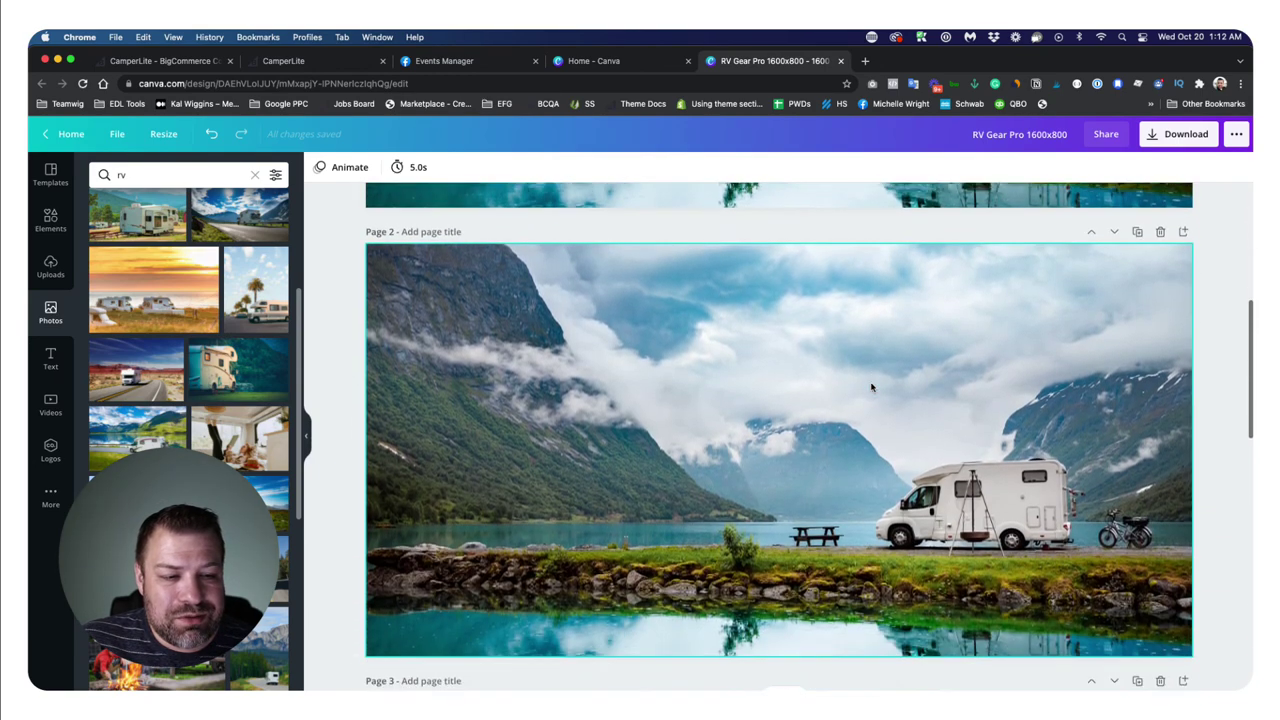
scroll(865, 387, "up", 5)
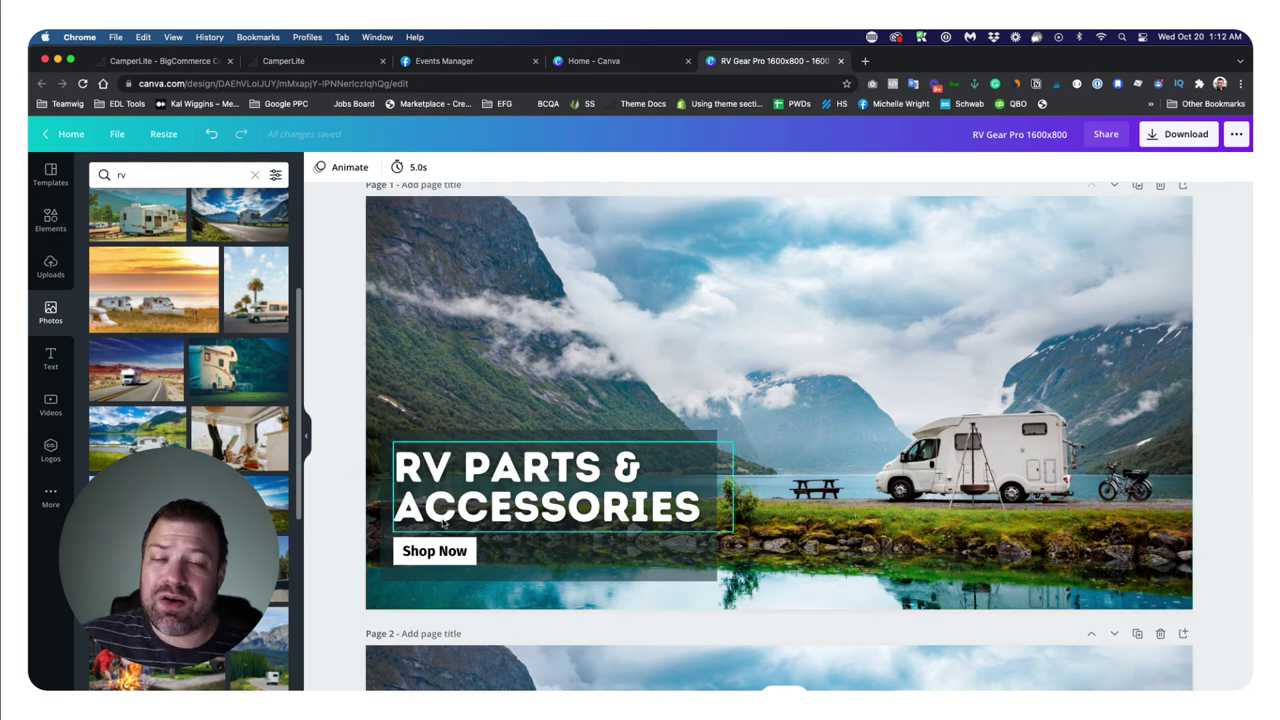
scroll(443, 523, "down", 5)
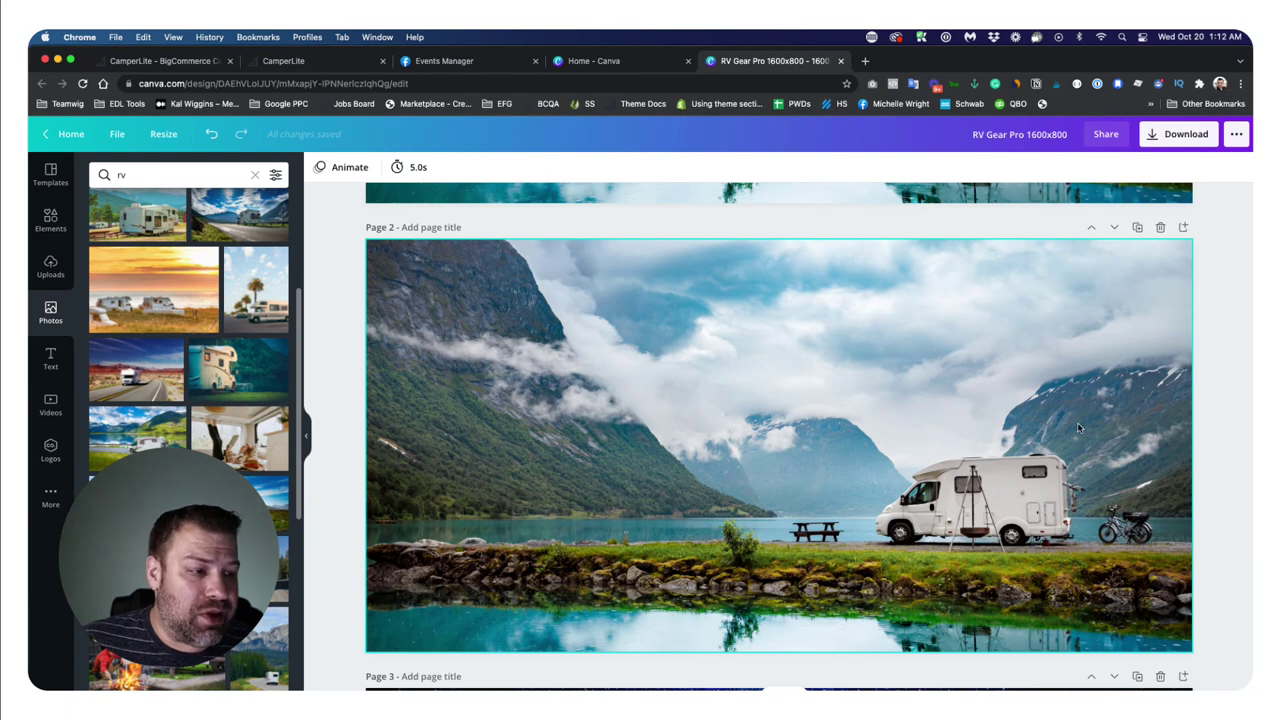
scroll(774, 417, "up", 3)
scroll(774, 417, "down", 8)
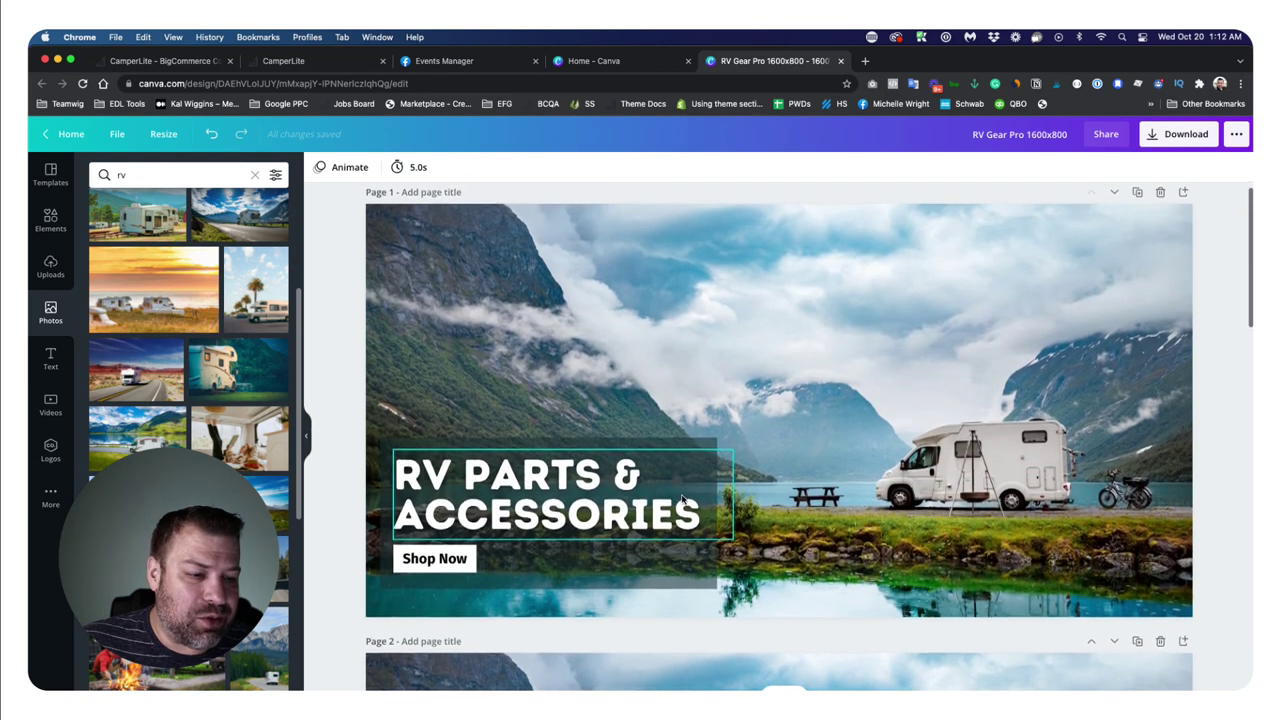
scroll(702, 491, "down", 4)
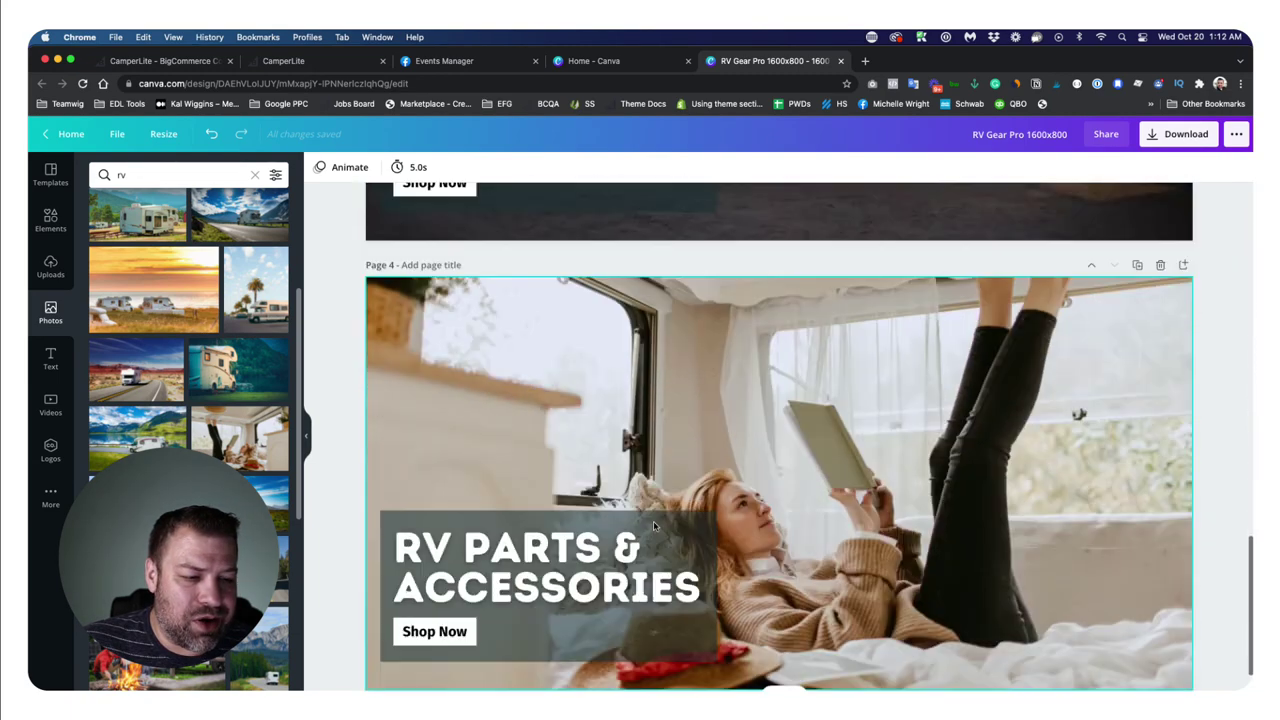
scroll(1077, 354, "up", 9)
scroll(708, 447, "up", 5)
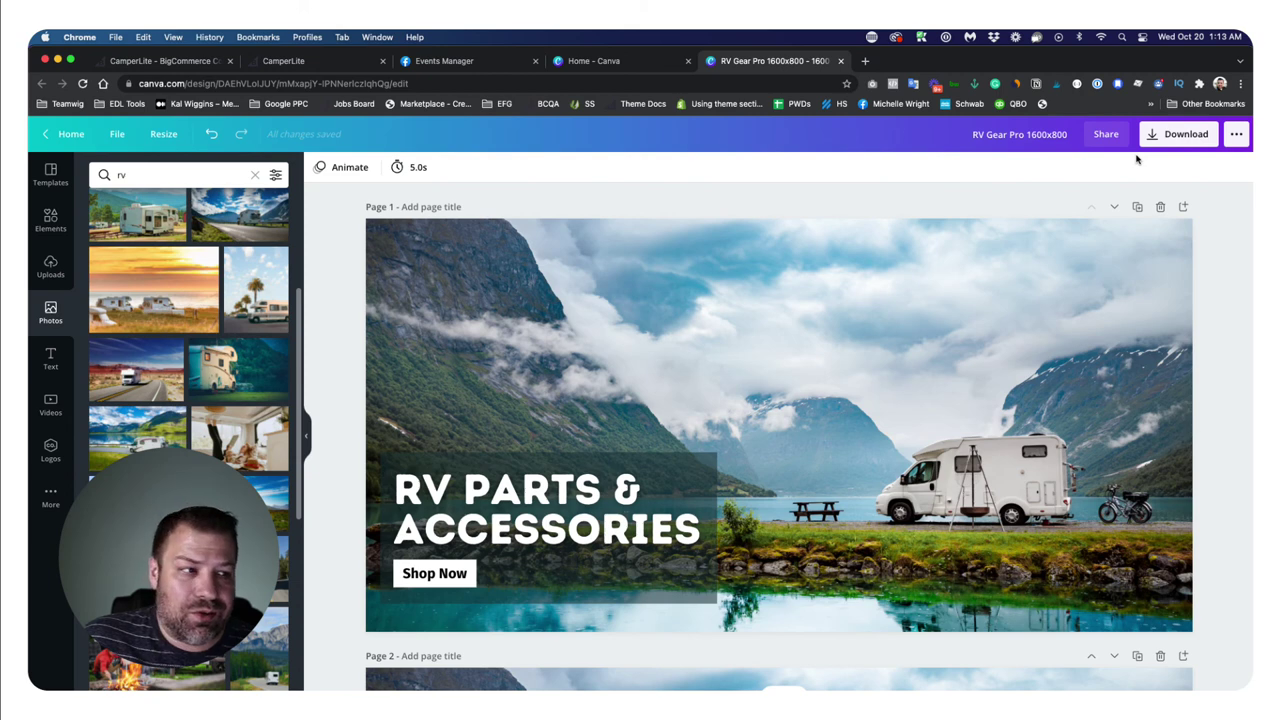
- Export all 4 pages of RV Gear Pro 1600x800 as JPG files at quality 90
left_click(1165, 141)
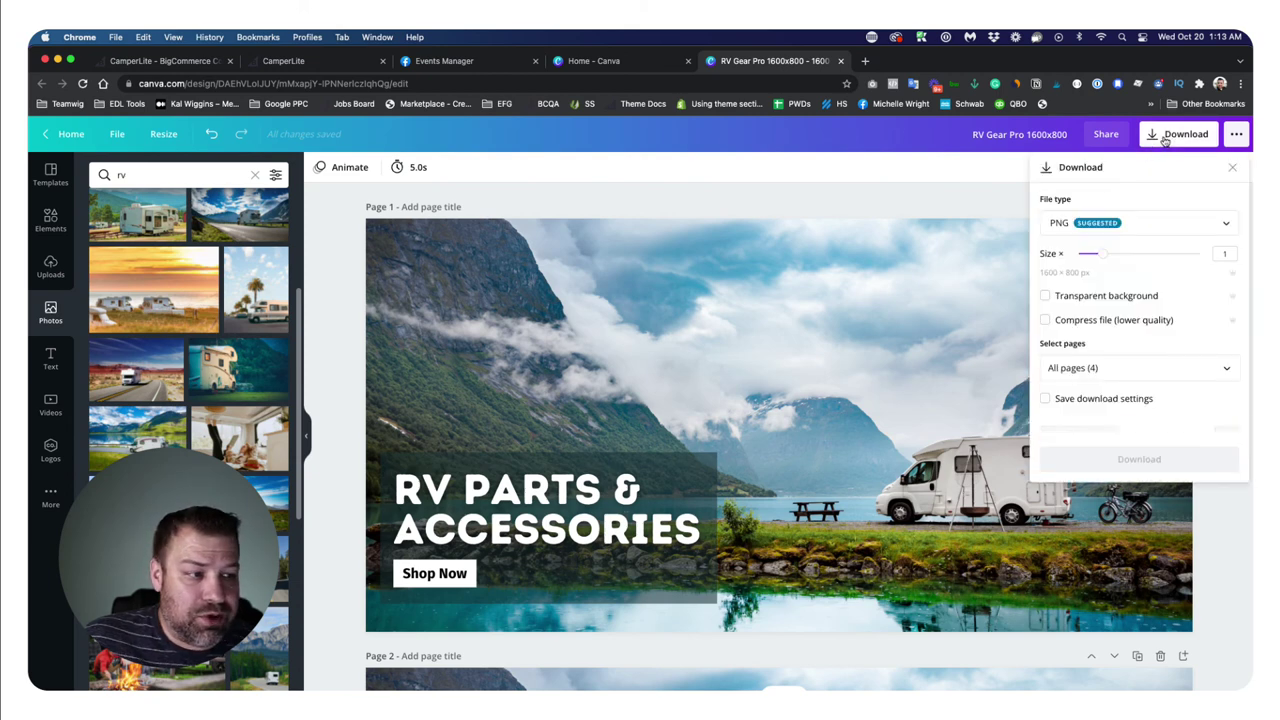
left_click(1155, 223)
left_click(1142, 260)
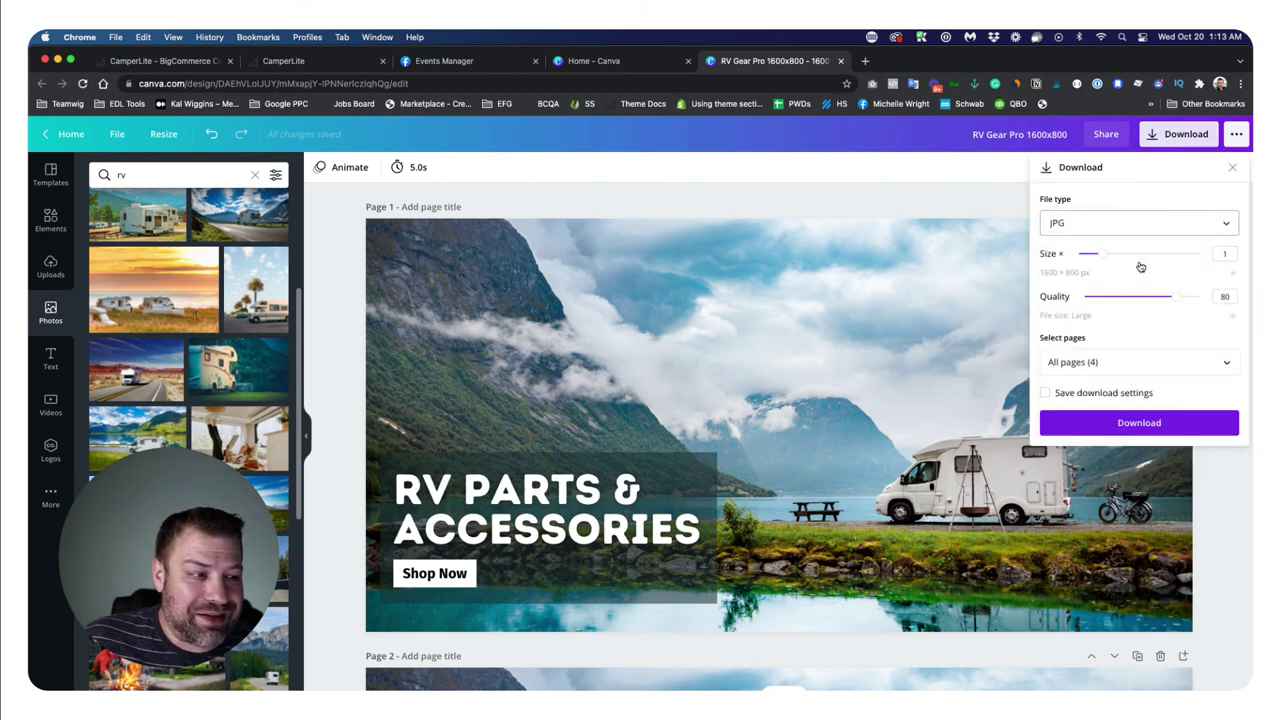
left_click(1224, 298)
type("90")
key("Return")
left_click(1178, 421)
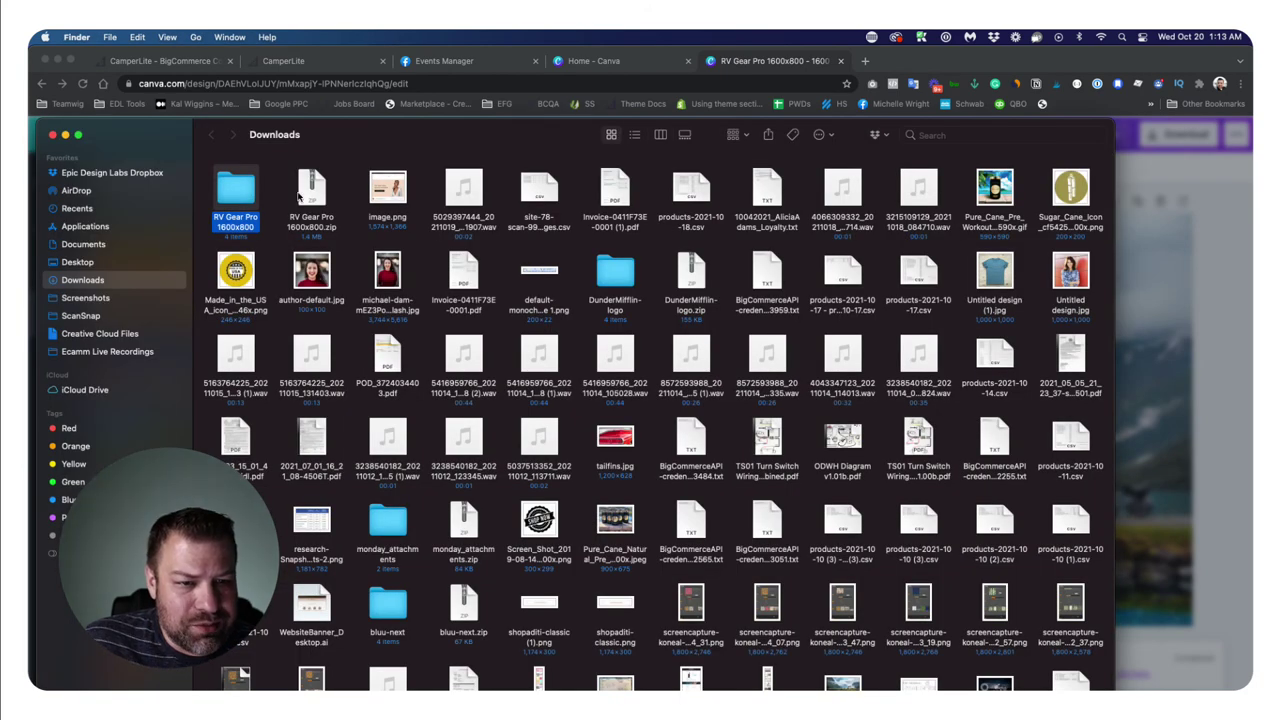
- Check that the RV Gear Pro 1600x800 folder holds 1.jpg–4.jpg, then close it and Canva's download message
double_click(236, 192)
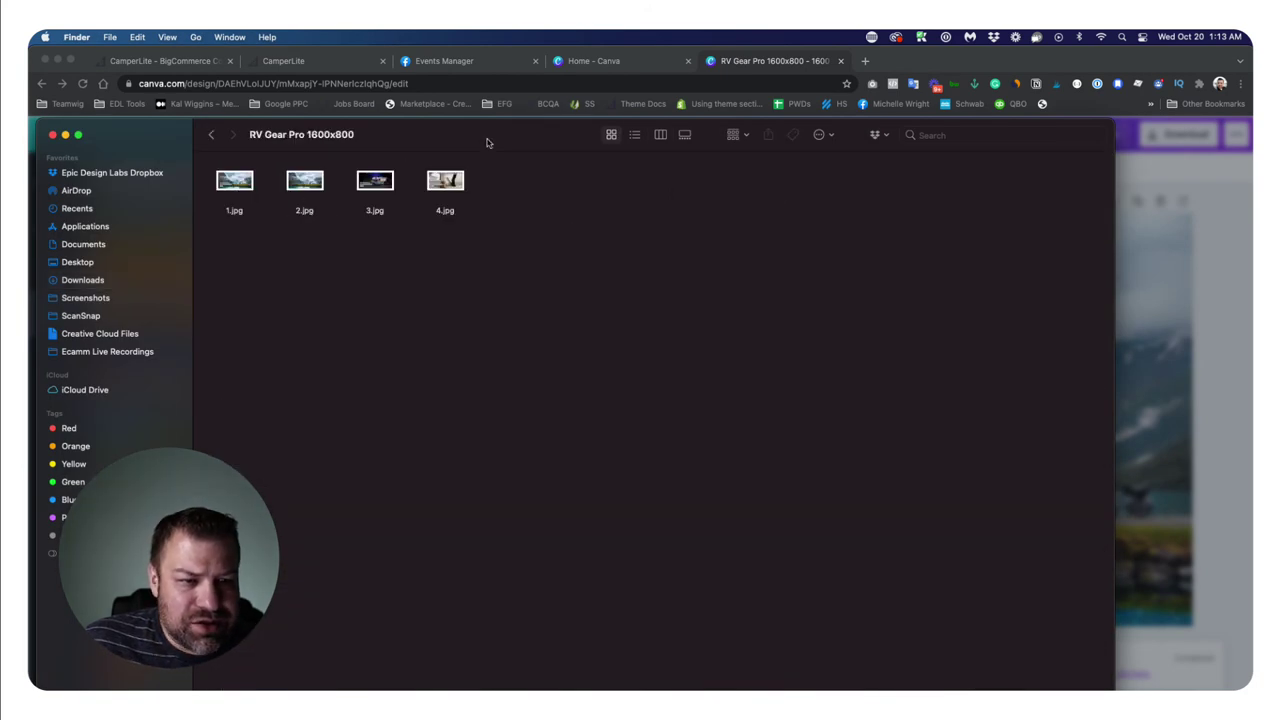
key("super+w")
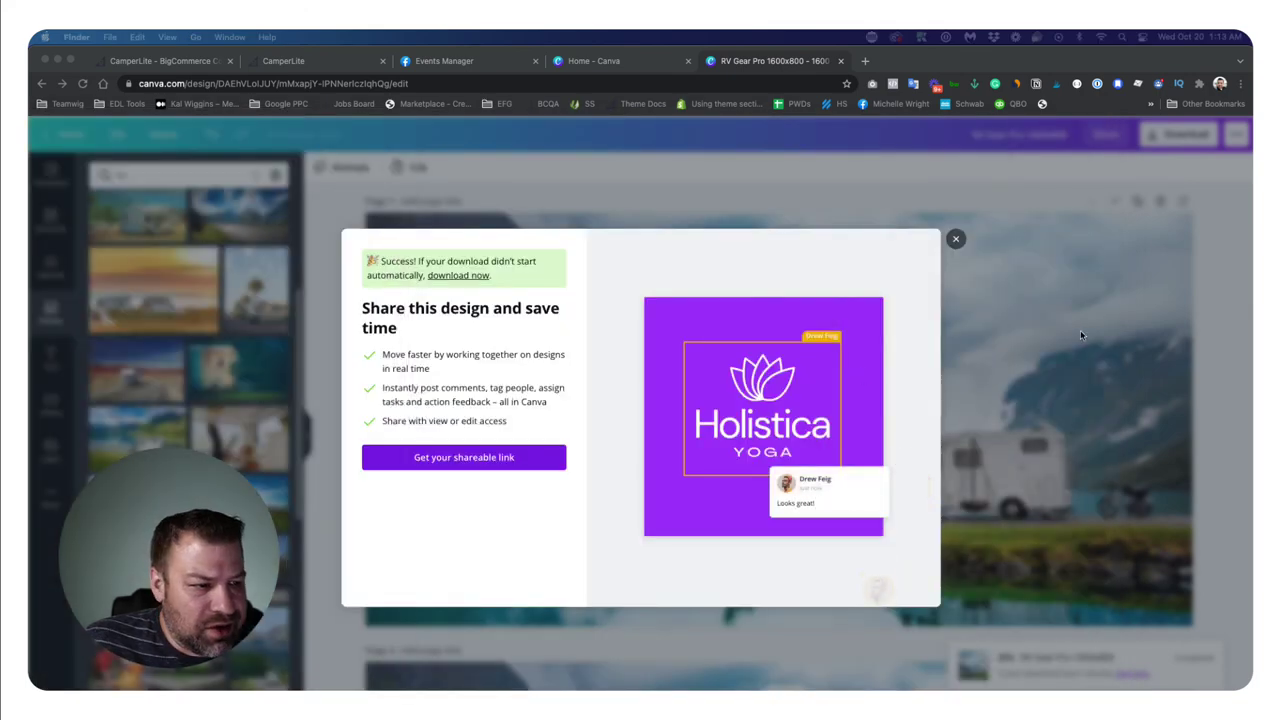
left_click(955, 239)
left_click(955, 240)
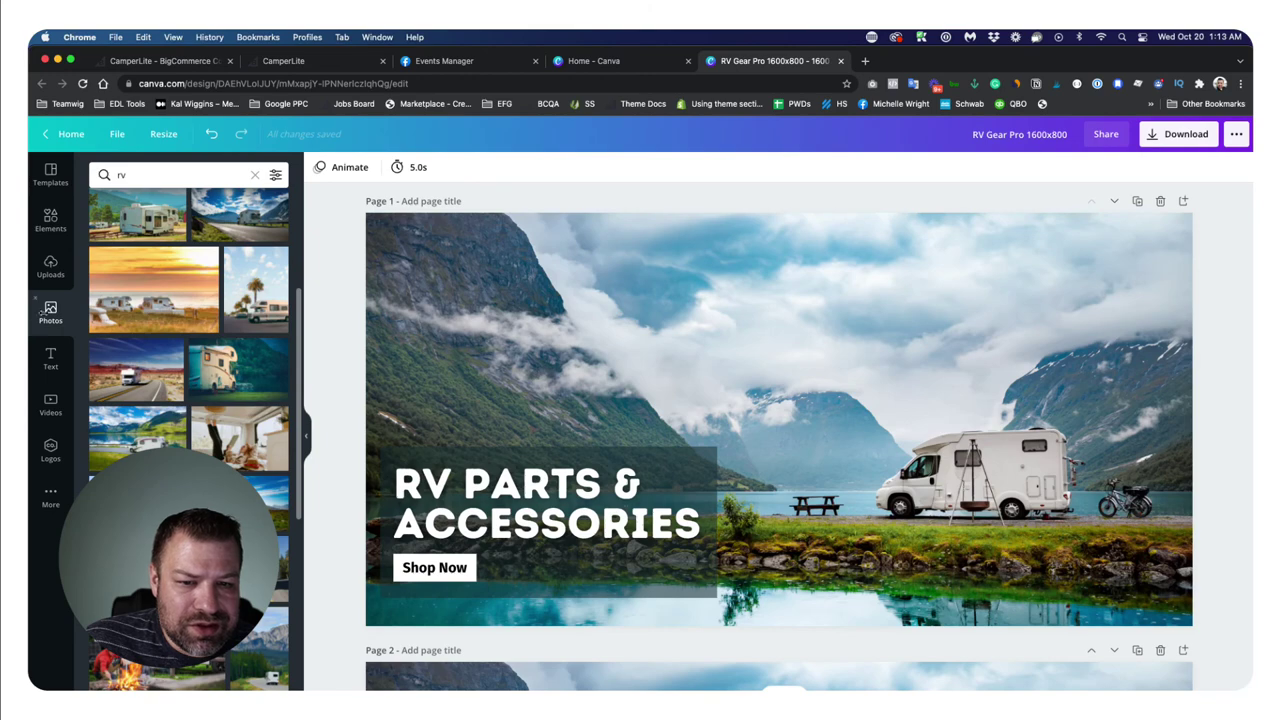
left_click(45, 313)
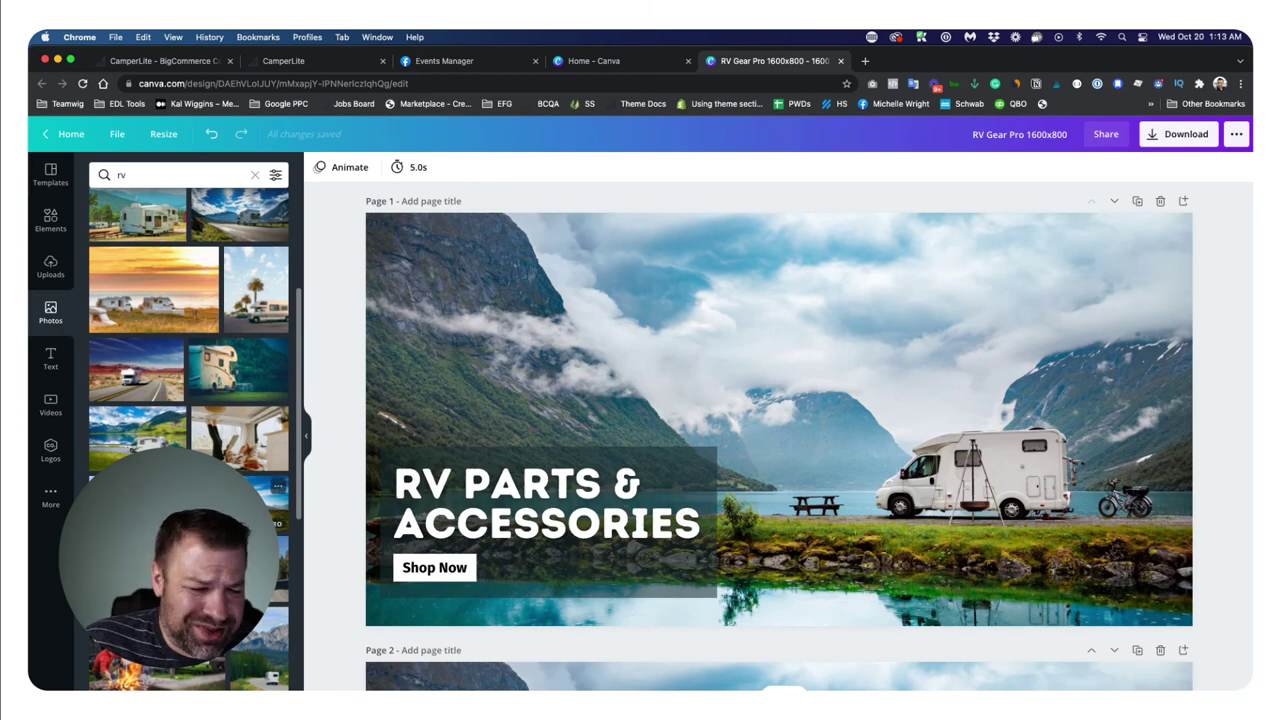
scroll(390, 459, "down", 10)
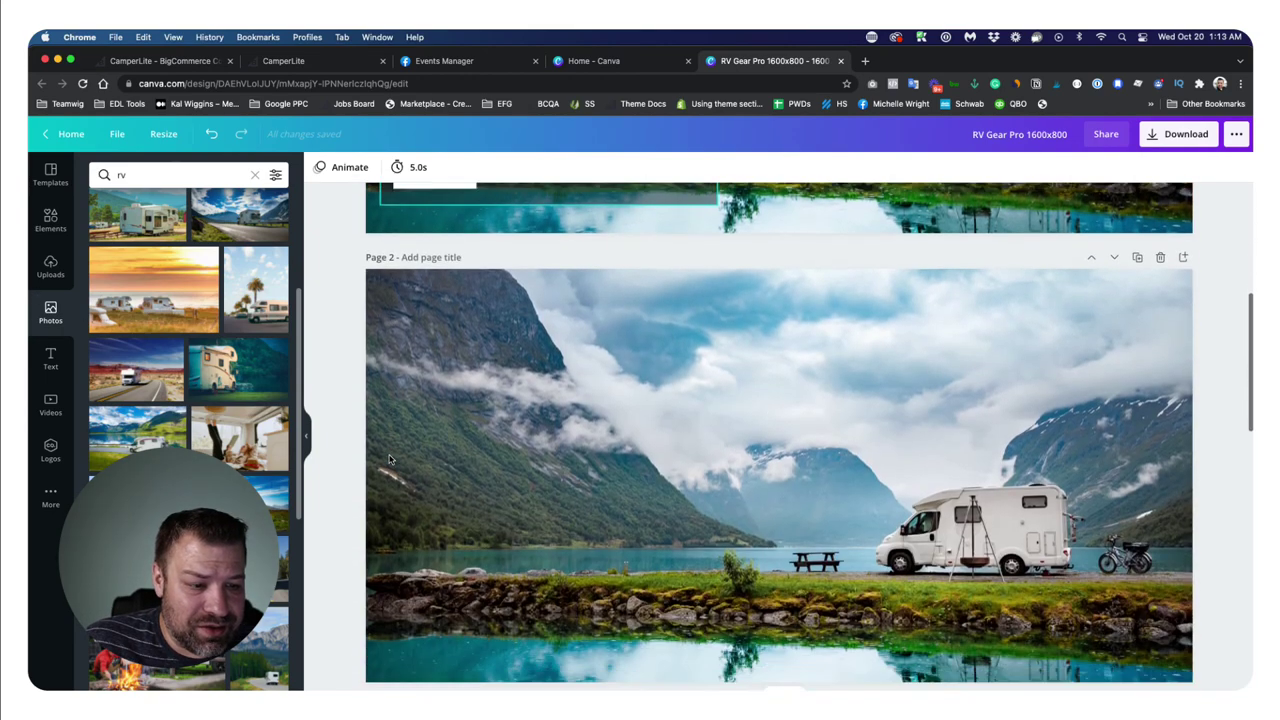
scroll(390, 459, "down", 5)
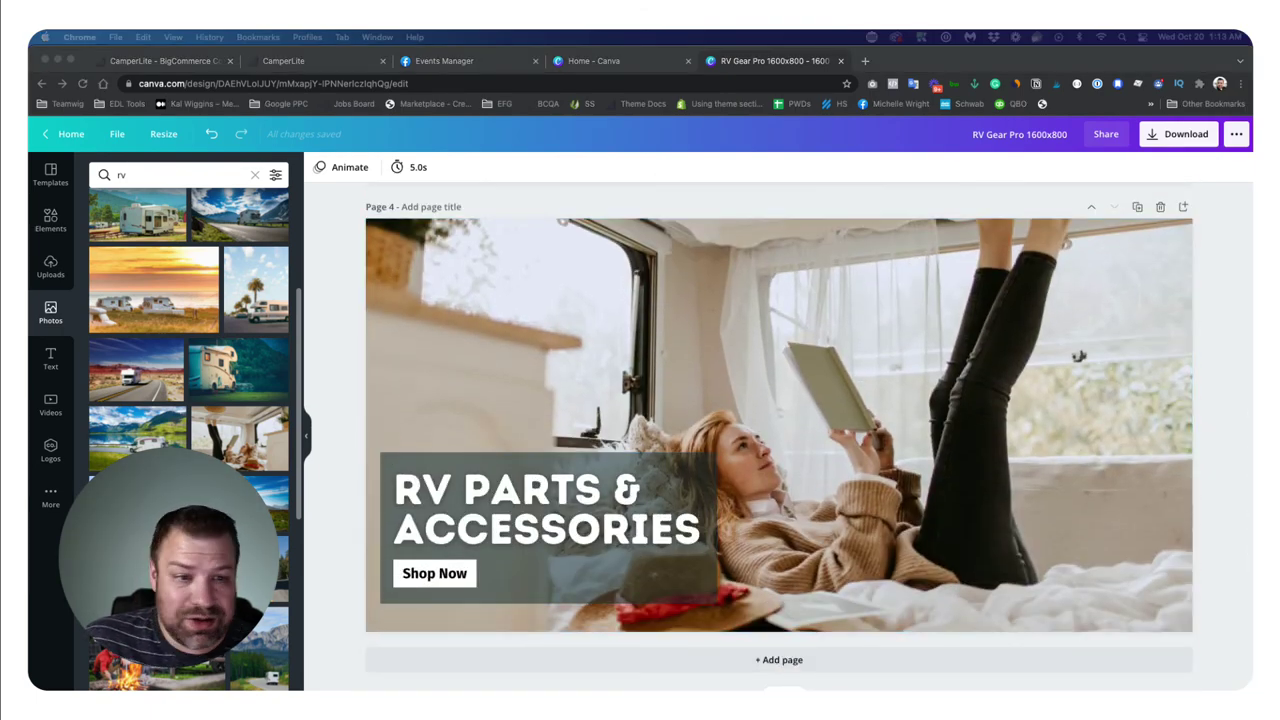
left_click(344, 271)
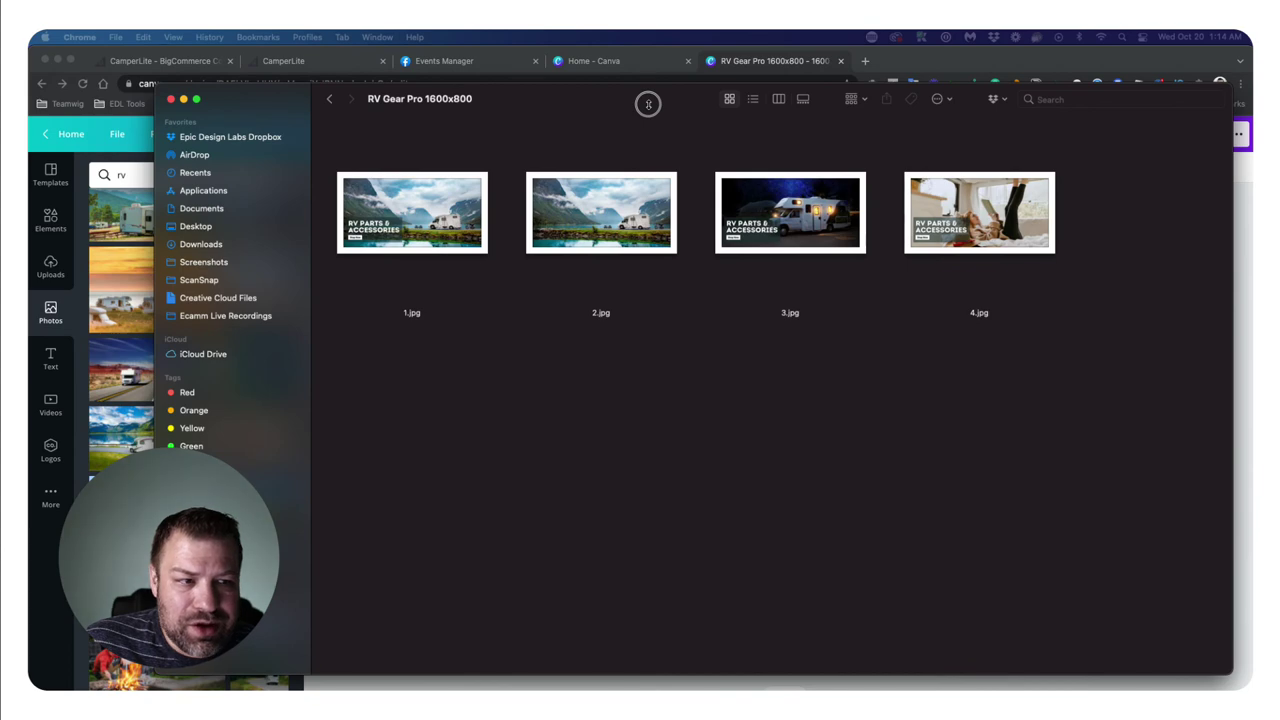
key("super+w")
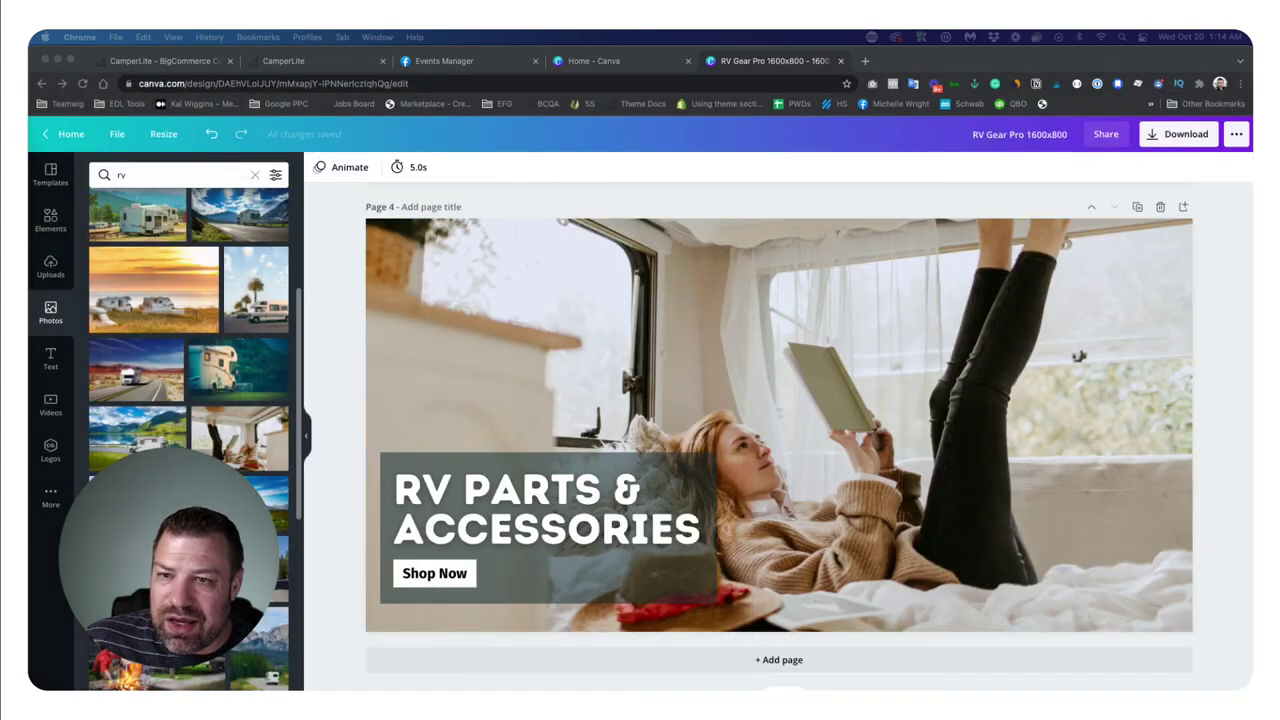
- From Storefront > My Themes, customize the current theme to open the CamperLite Homepage in Page Builder
left_click(294, 64)
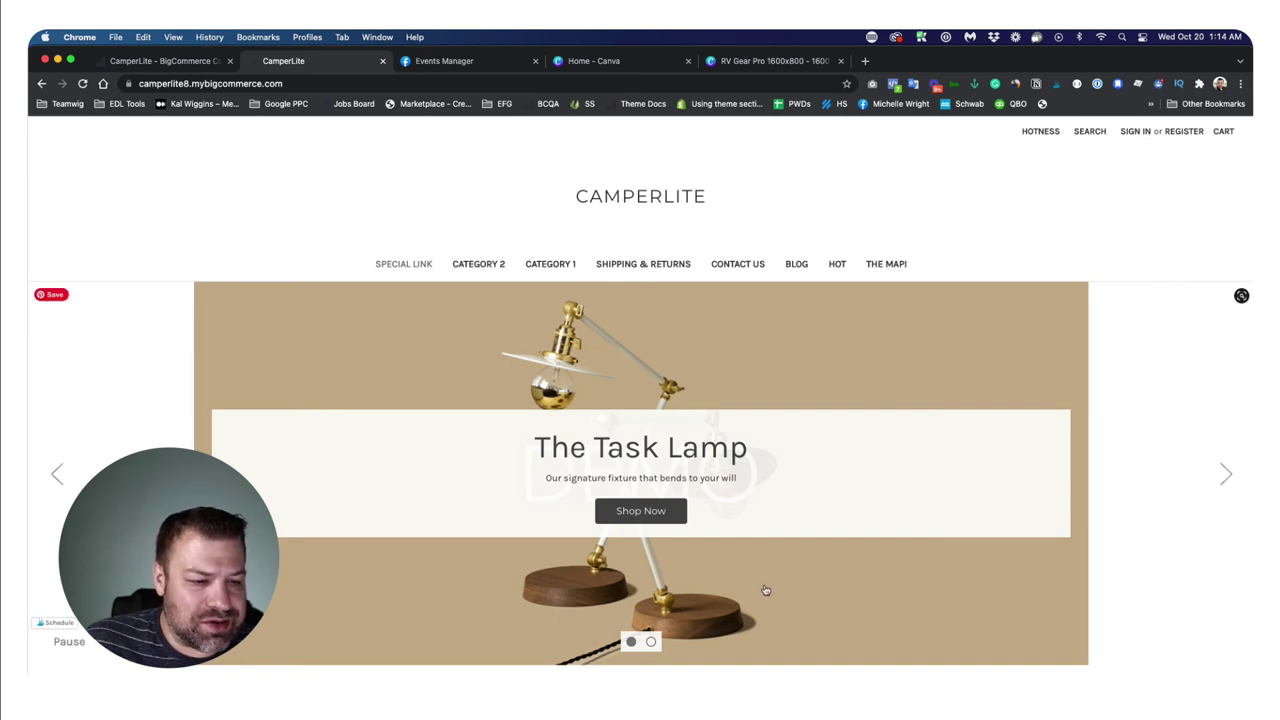
left_click(650, 643)
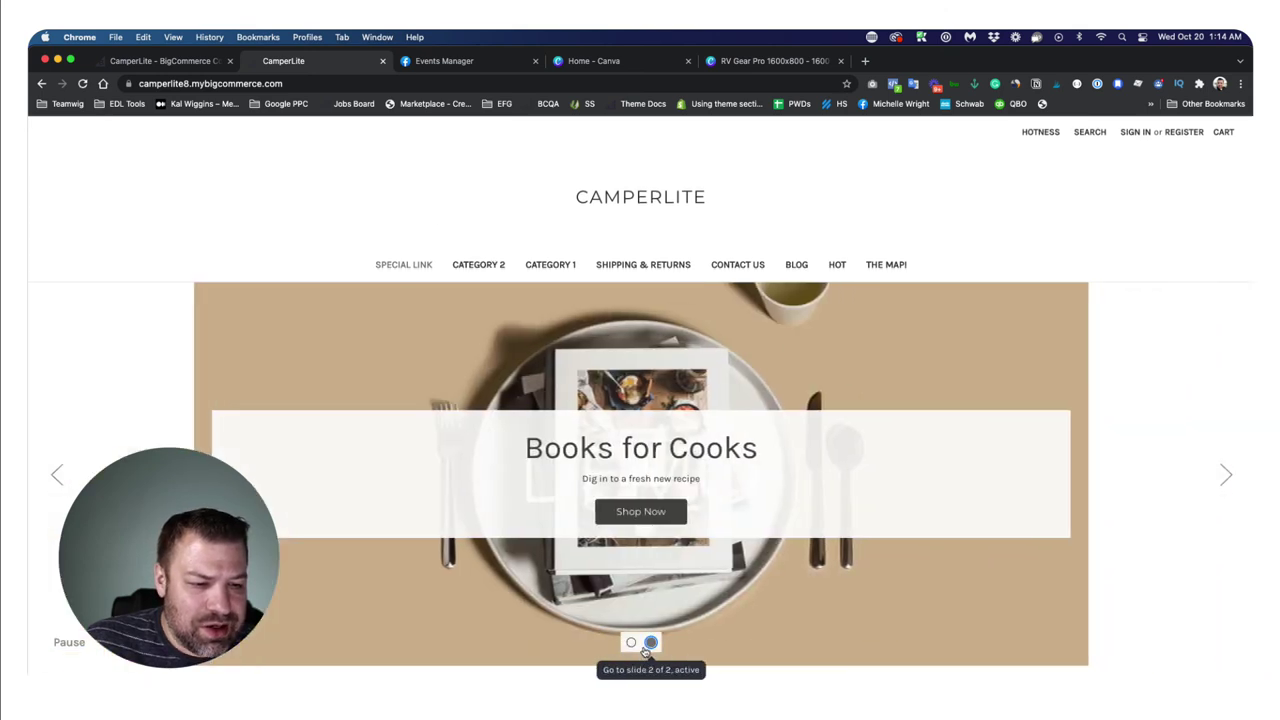
left_click(183, 63)
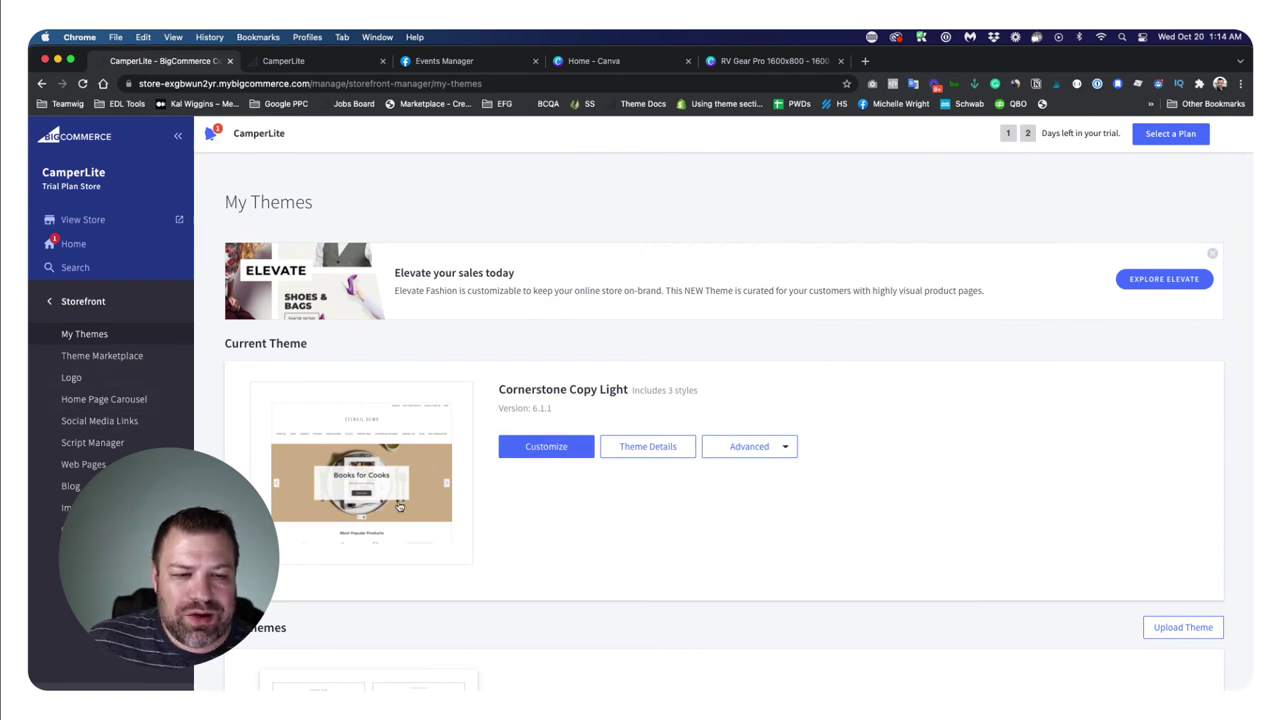
left_click(556, 457)
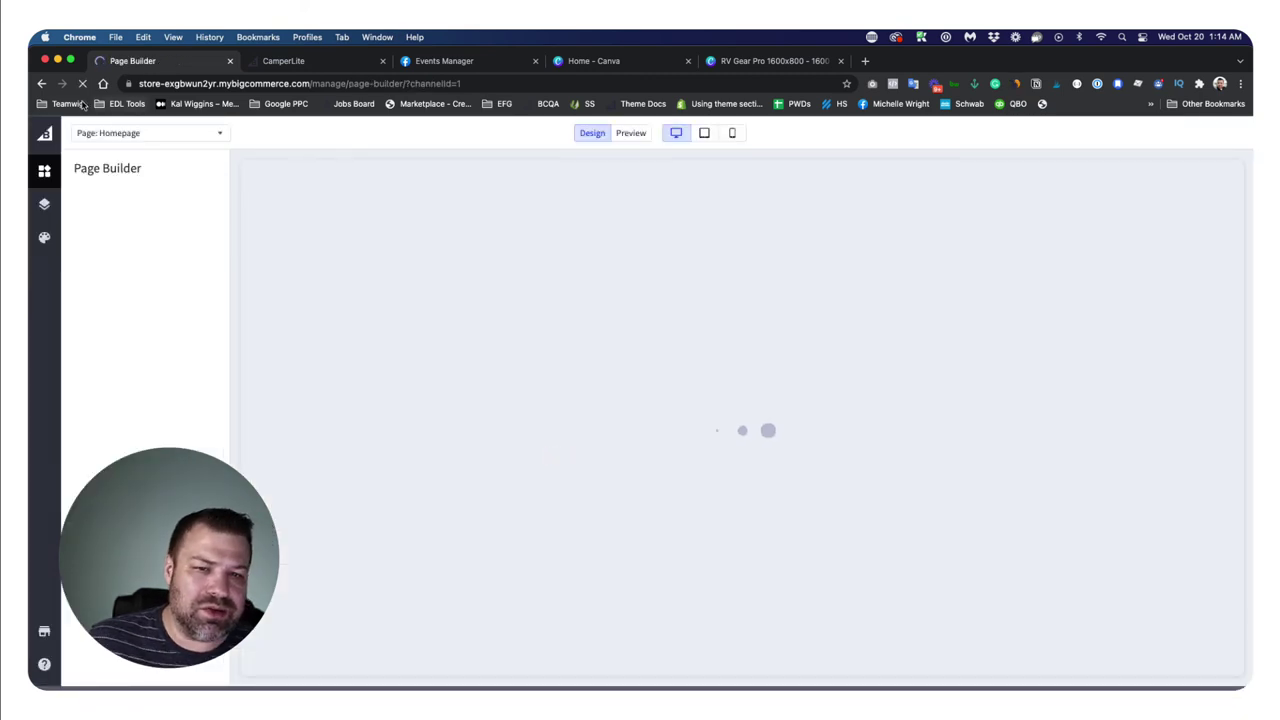
key("super+bracketleft")
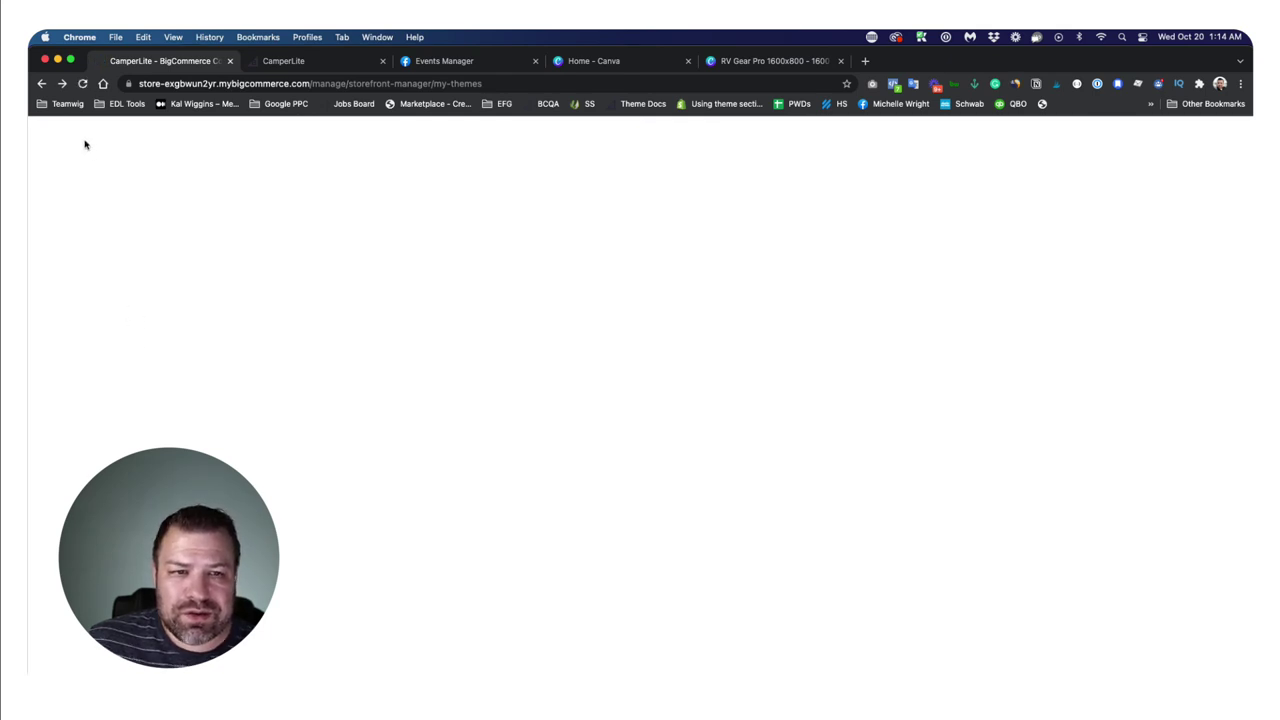
left_click(82, 85)
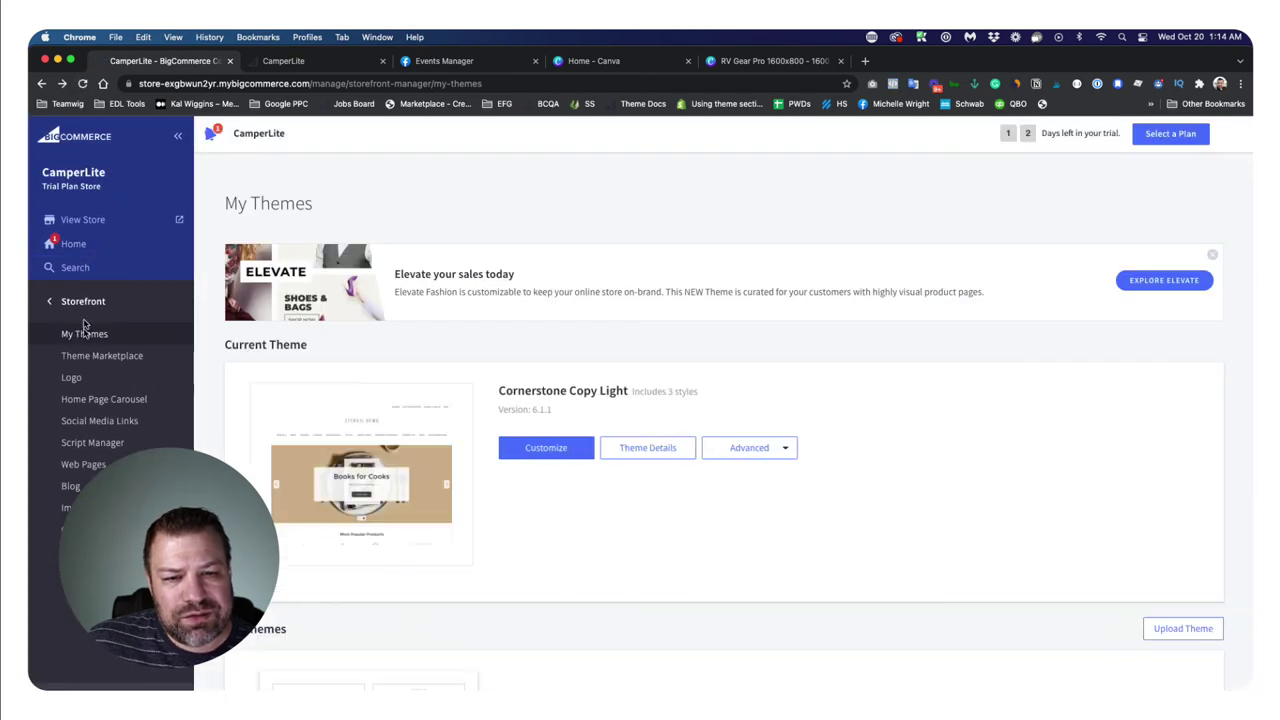
left_click(569, 453)
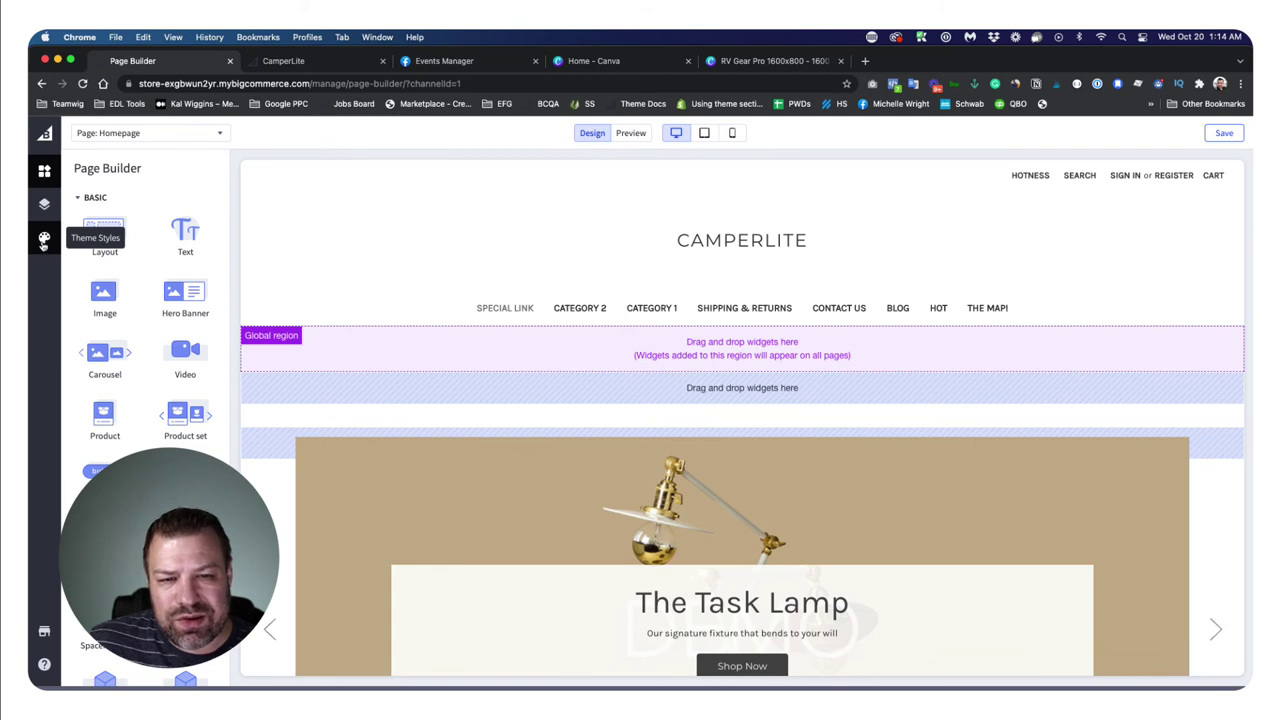
- In Theme Styles > Home Page, keep Show carousel and its navigation arrows turned on
left_click(44, 243)
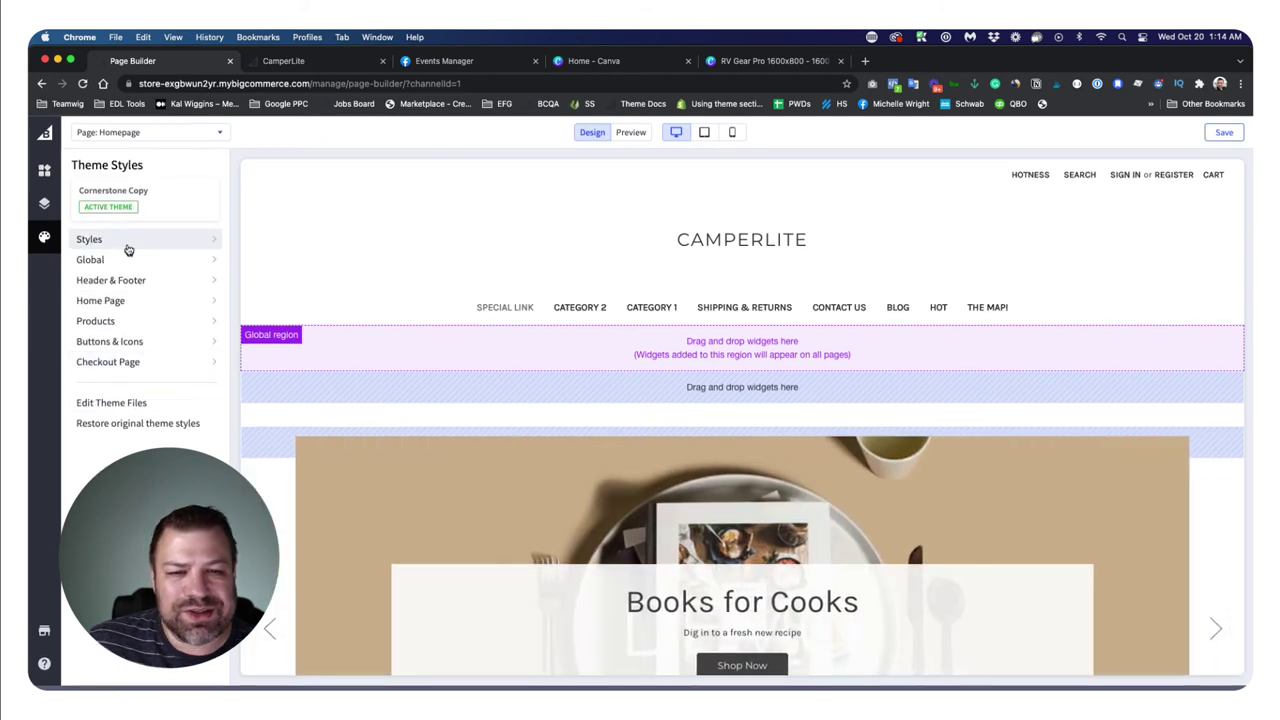
left_click(104, 301)
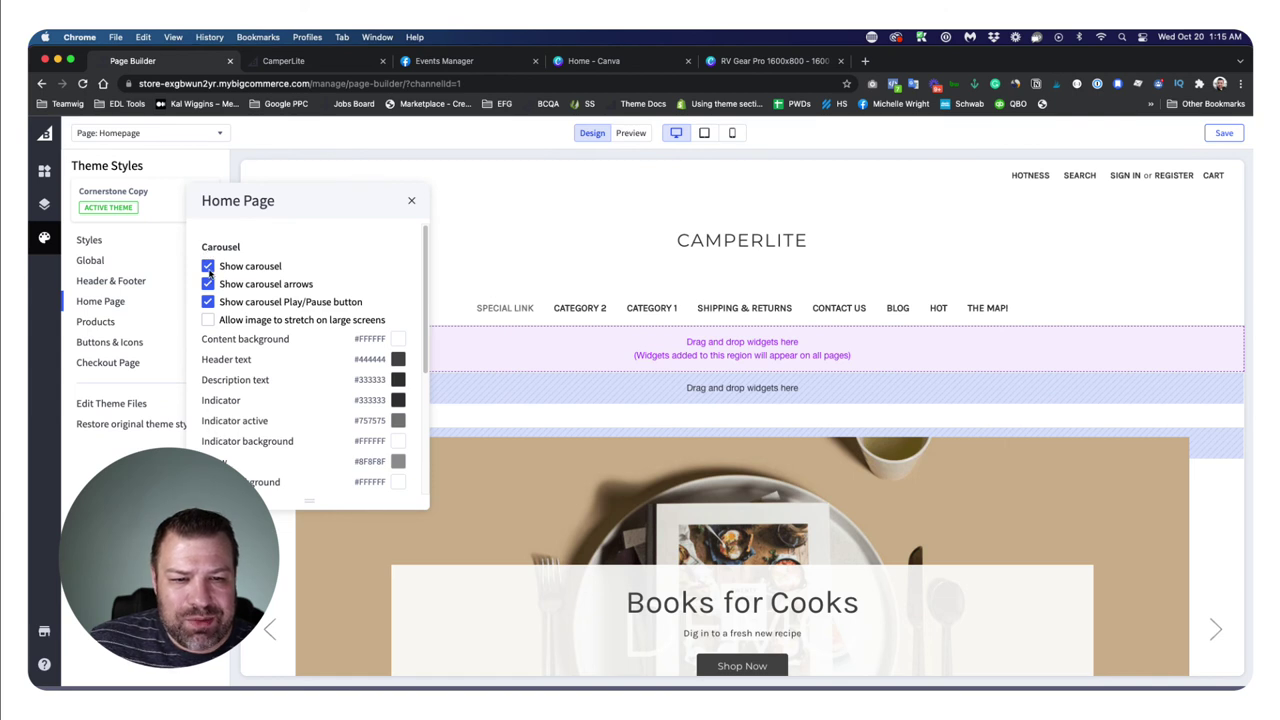
left_click(208, 267)
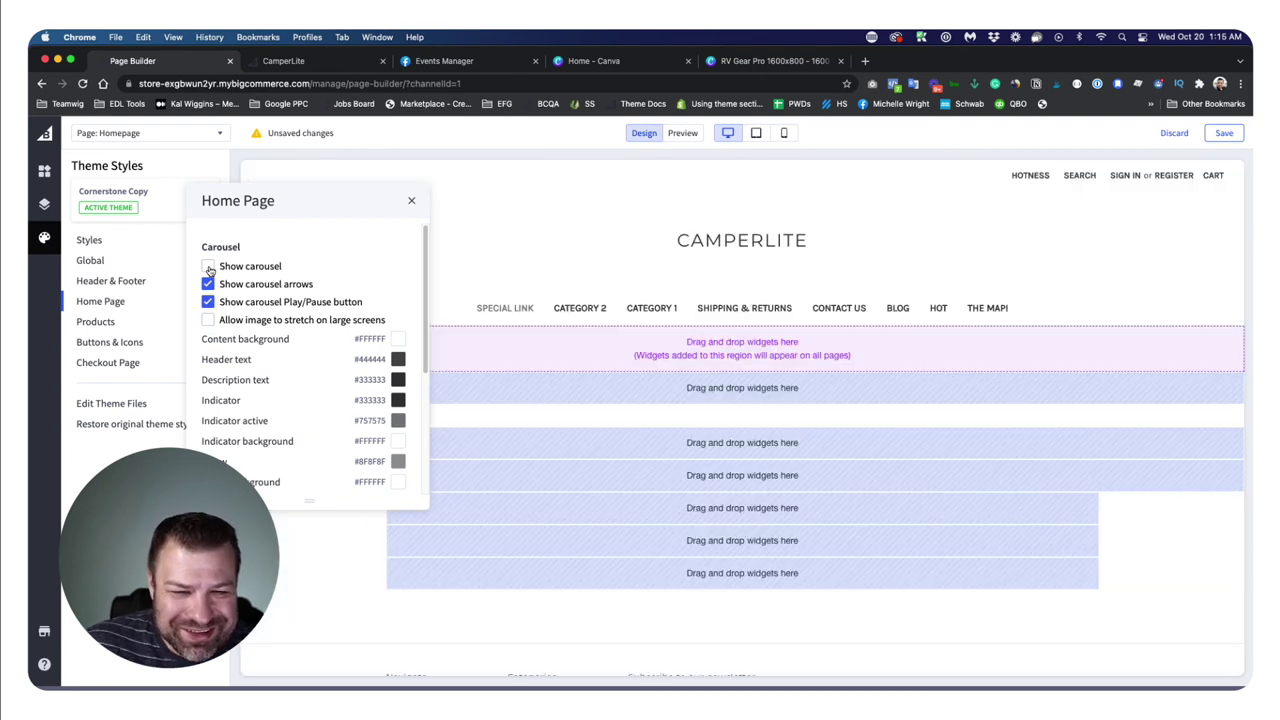
left_click(208, 266)
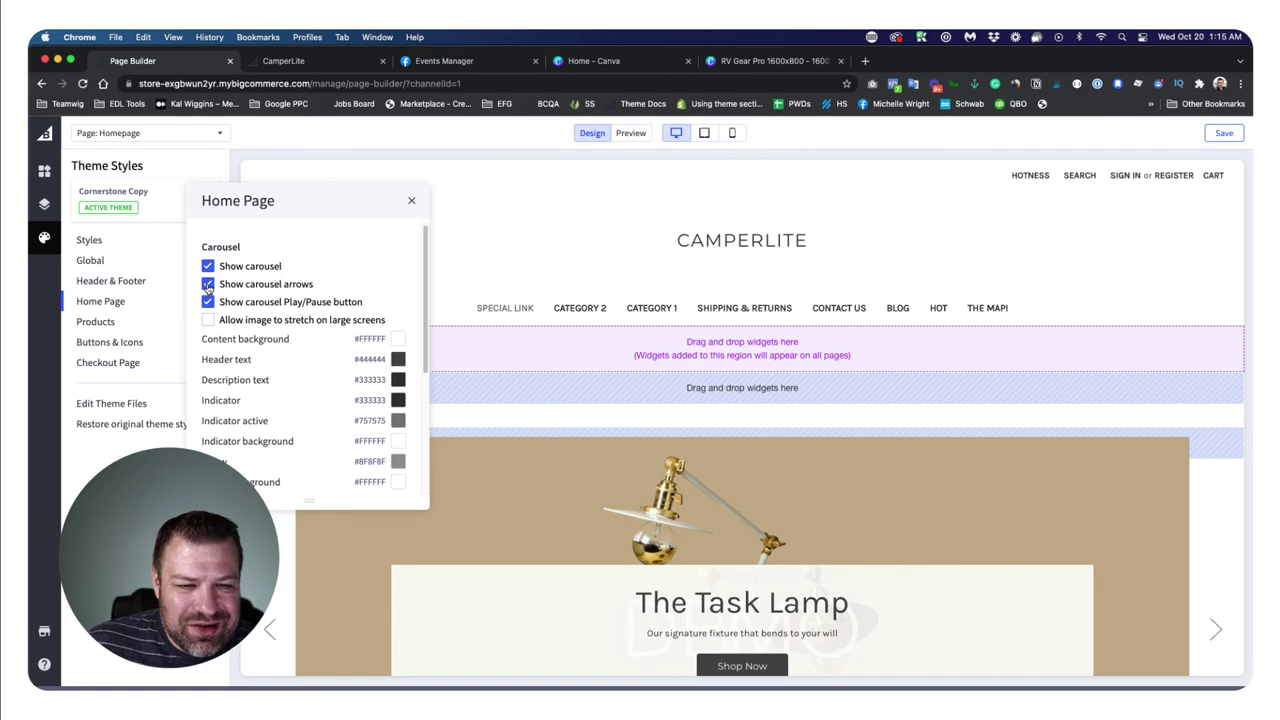
left_click(208, 285)
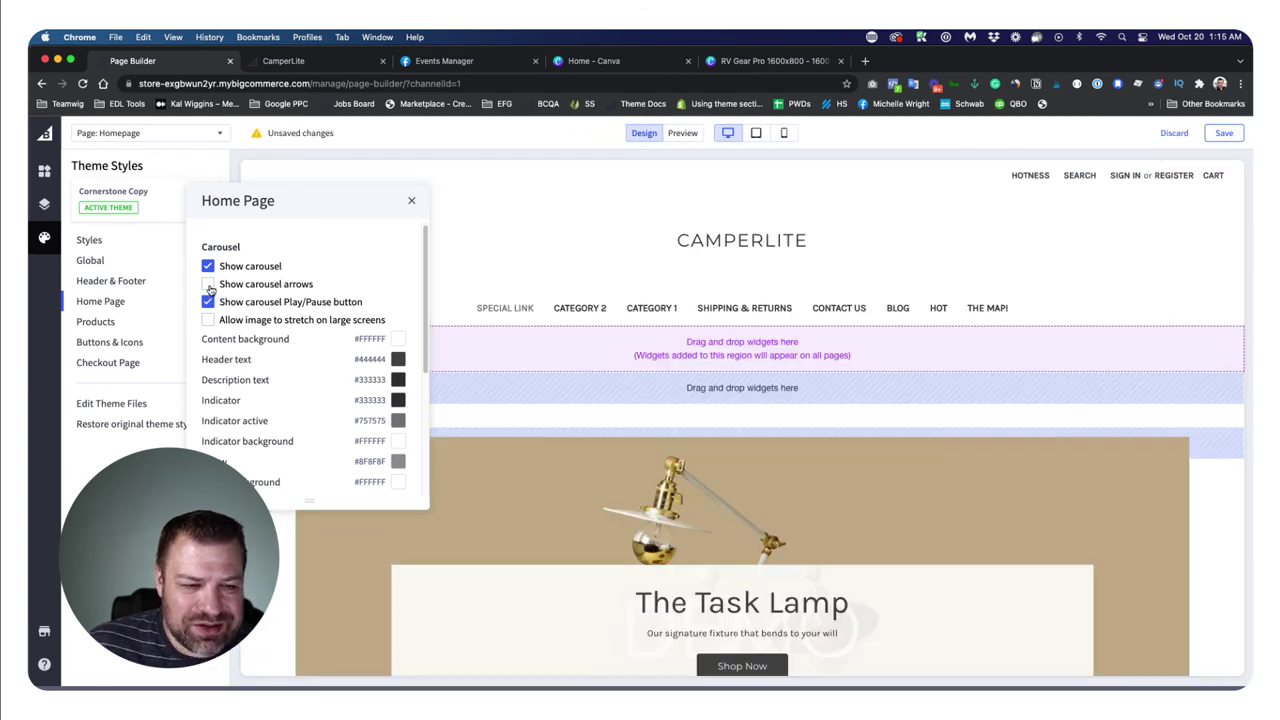
left_click(208, 285)
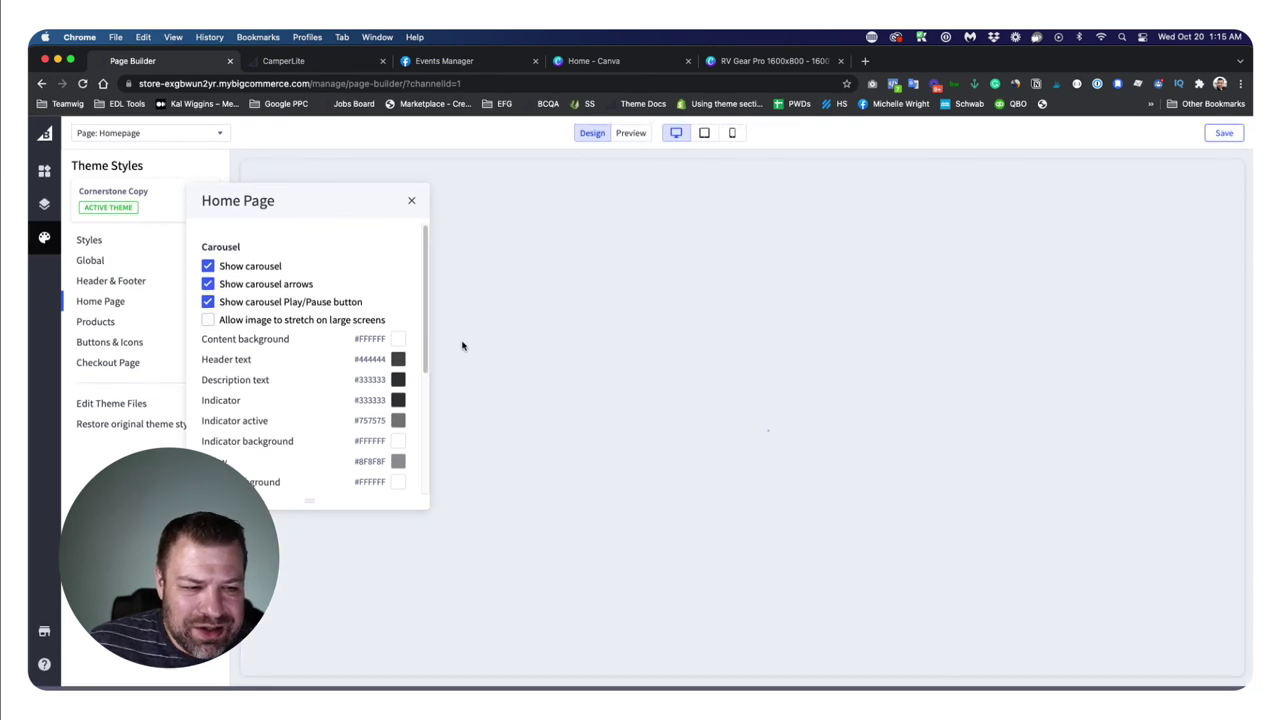
- Hide the carousel play/pause button, leave image stretching off, and save the theme styles
scroll(520, 360, "down", 3)
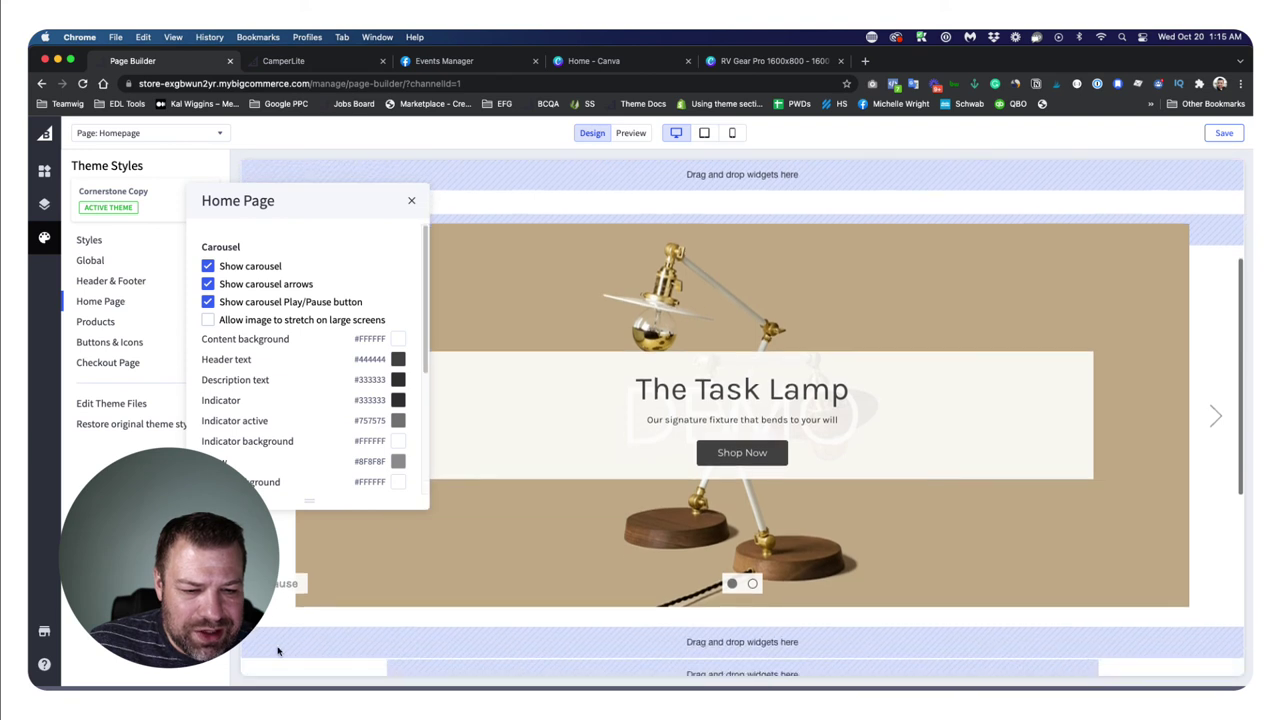
left_click(208, 302)
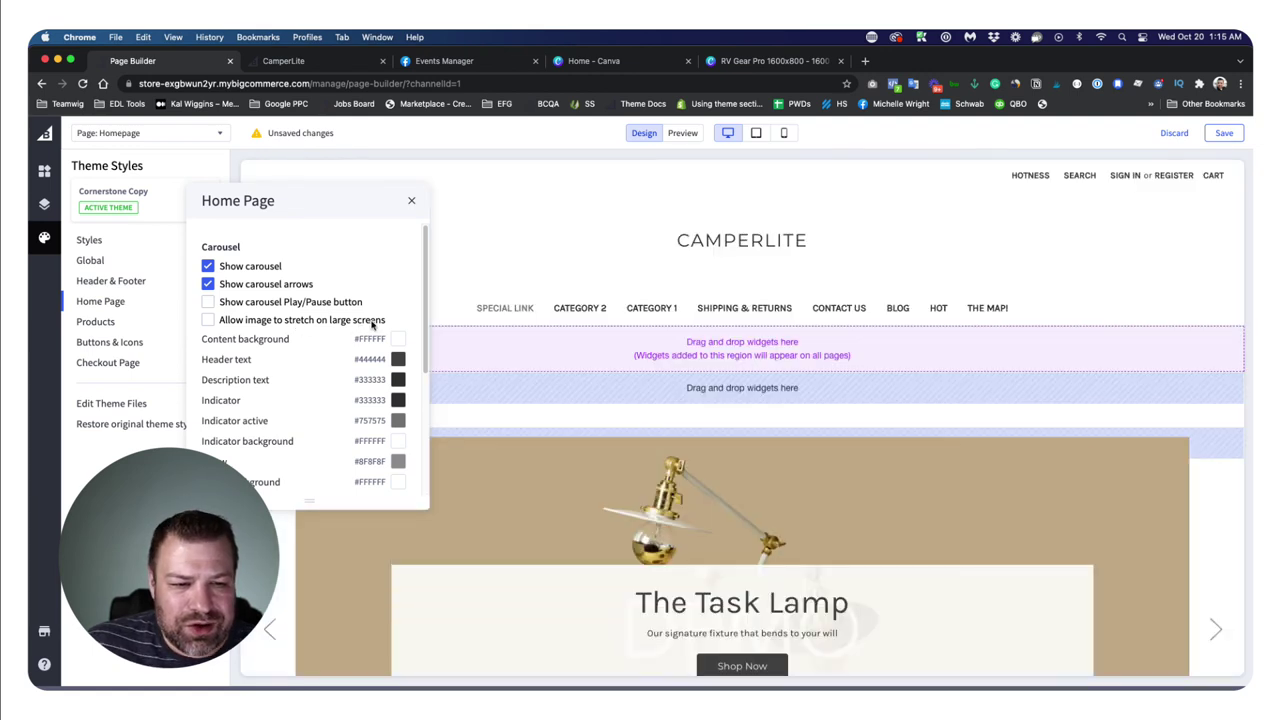
left_click(208, 320)
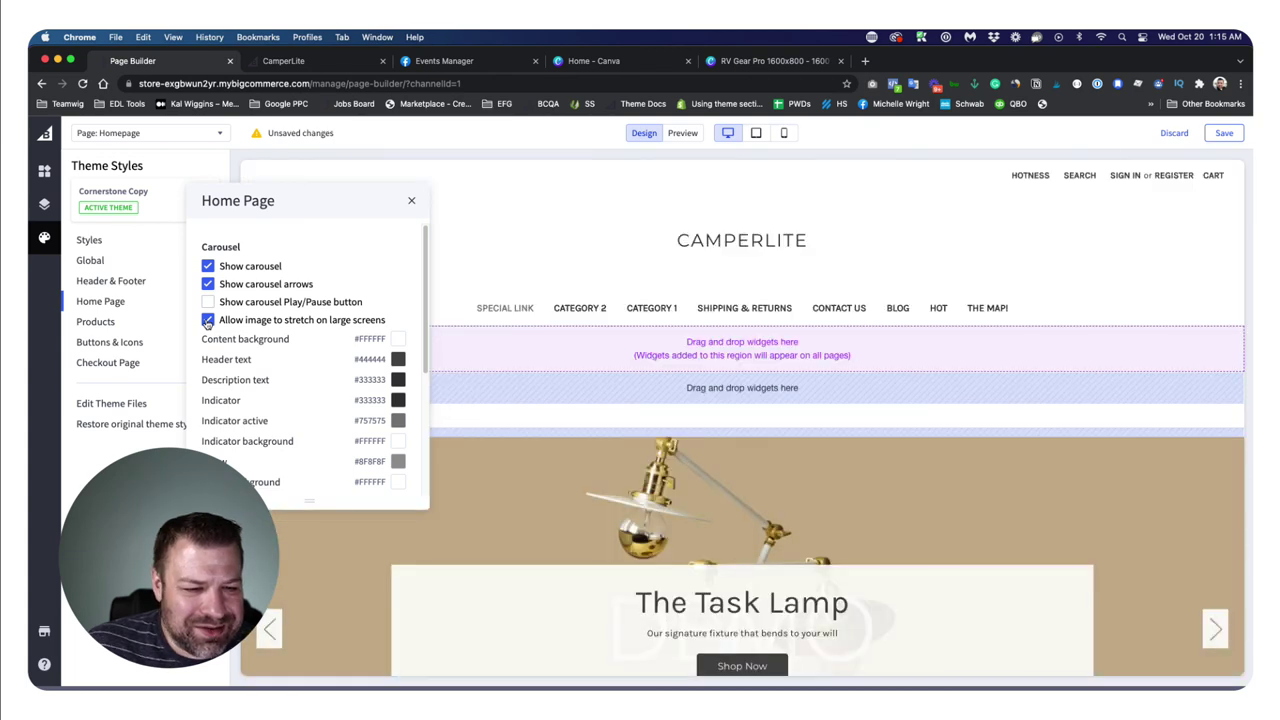
left_click(208, 320)
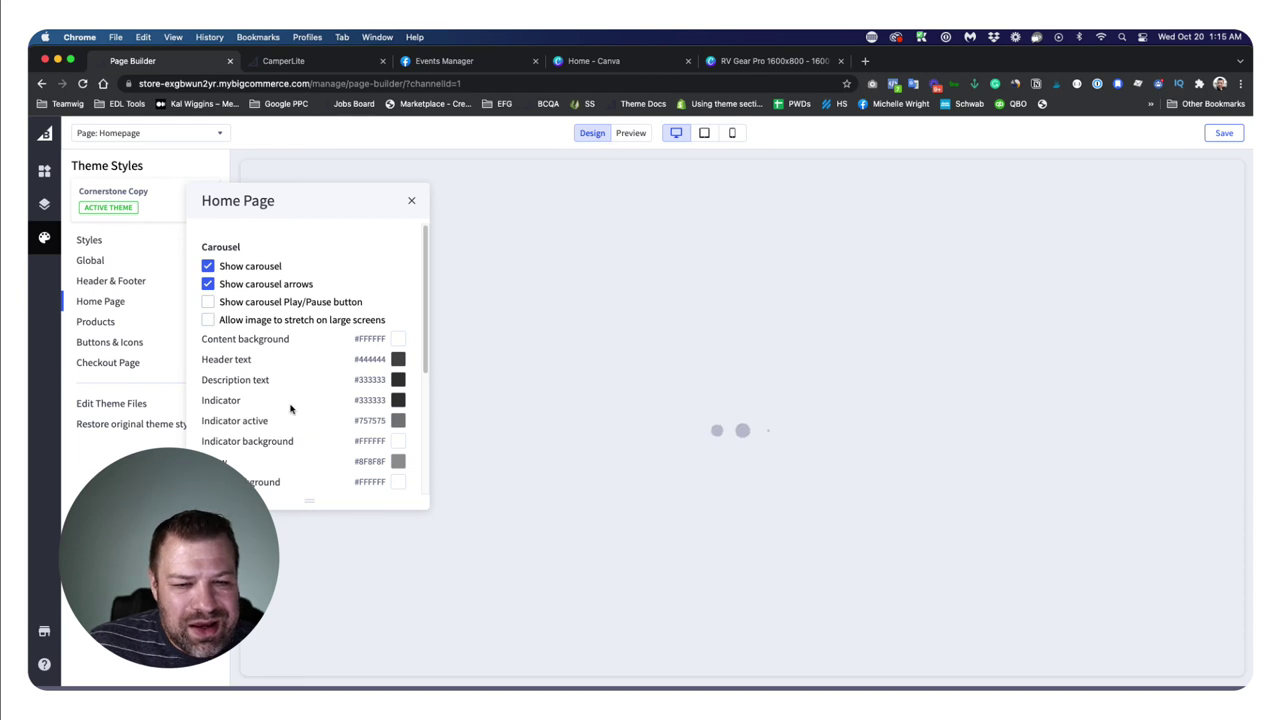
scroll(274, 466, "down", 2)
scroll(274, 466, "down", 1)
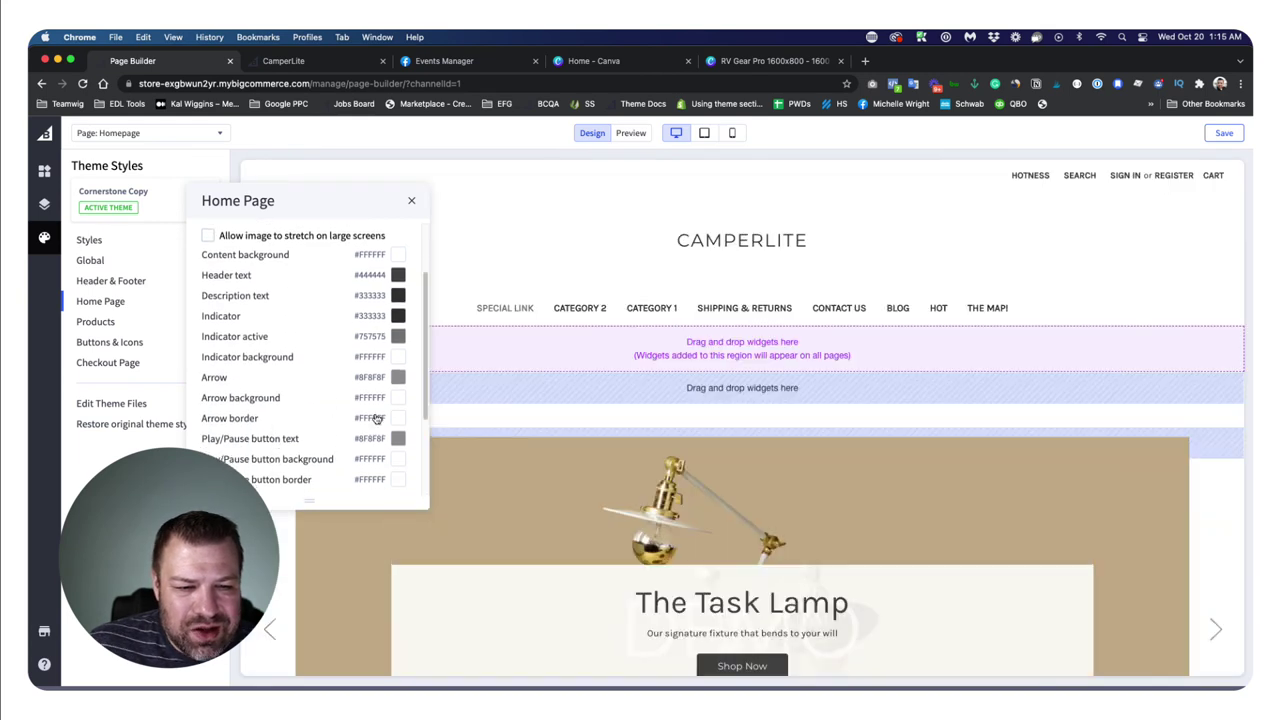
scroll(628, 538, "down", 3)
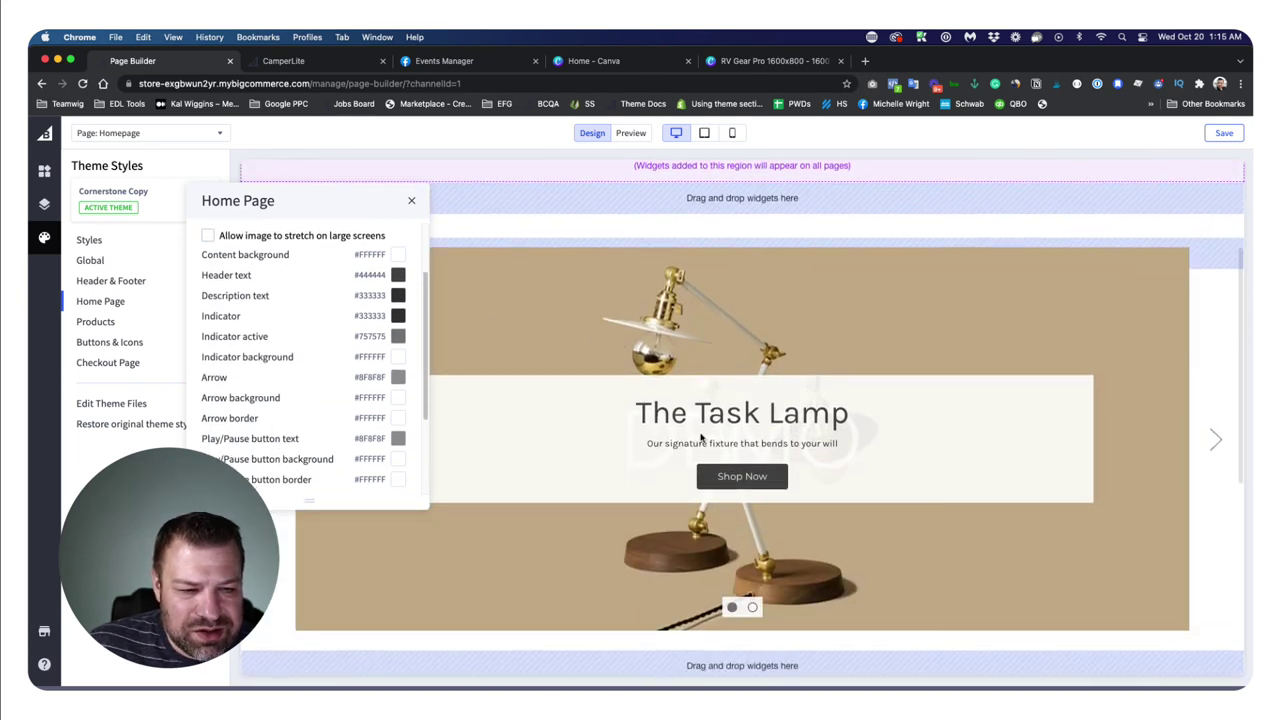
scroll(311, 399, "up", 3)
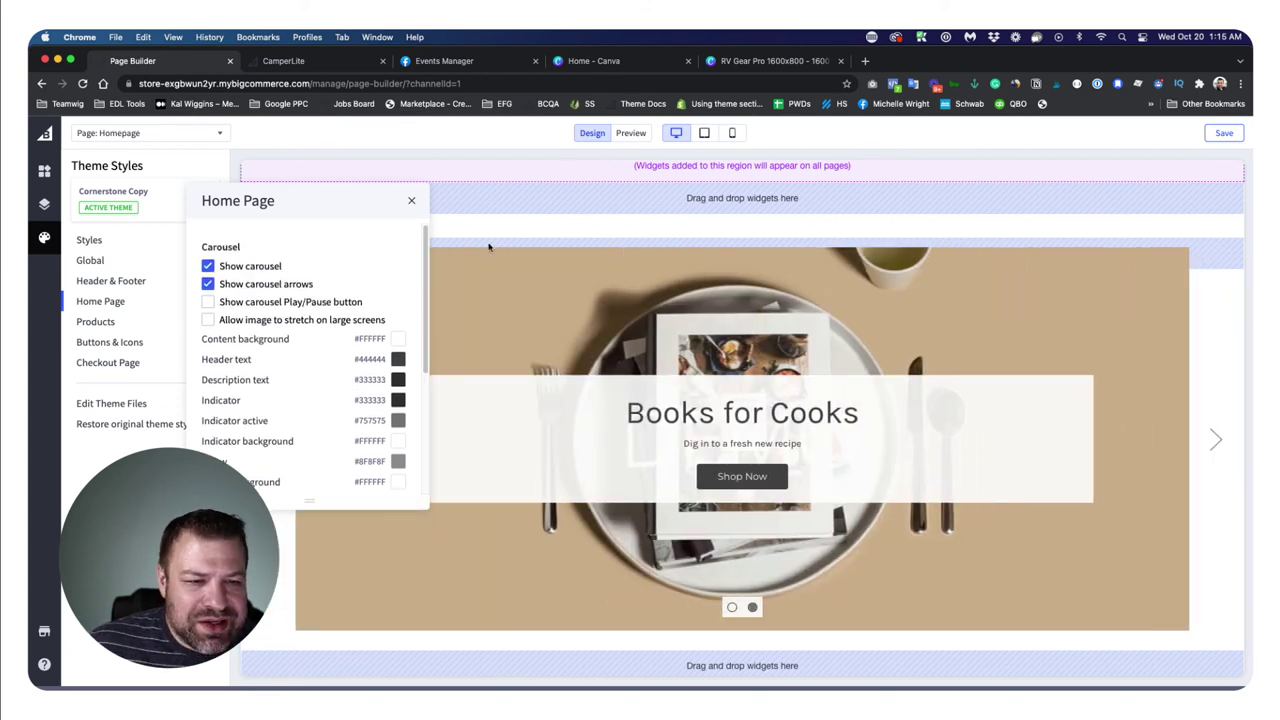
left_click(411, 200)
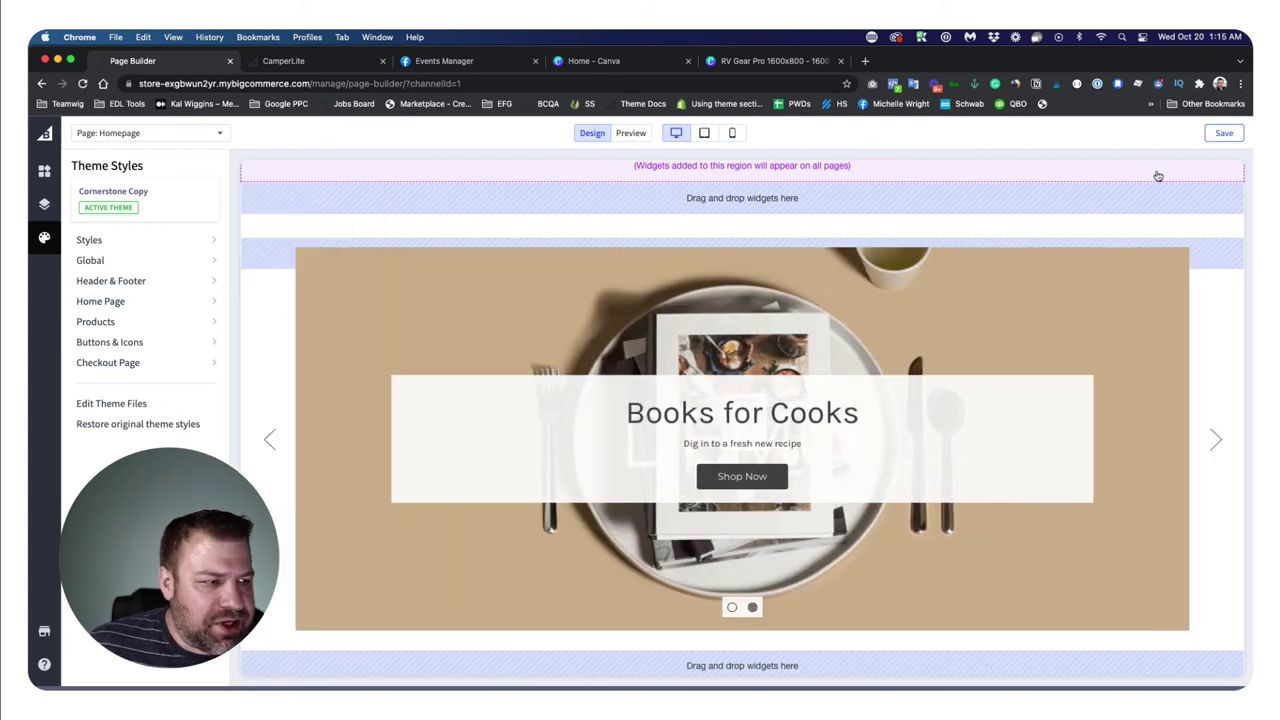
left_click(1224, 133)
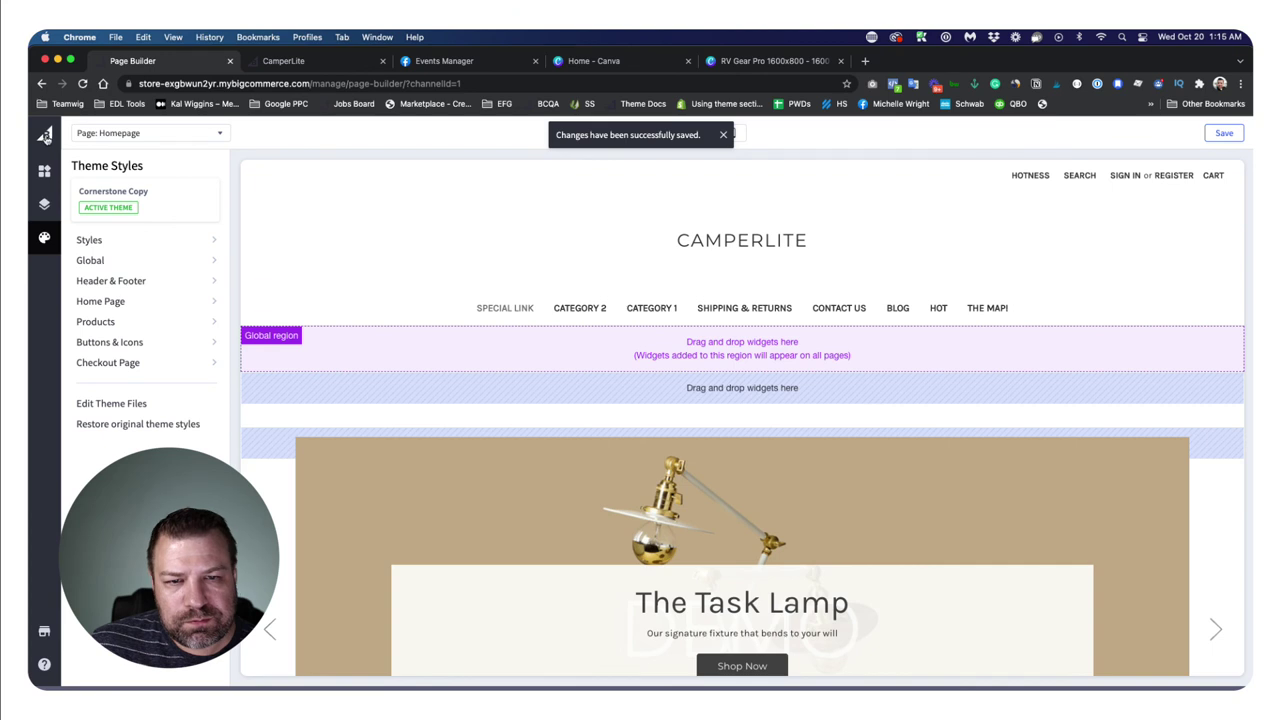
- Open Storefront > Home Page Carousel and view Slide 2, Books for Cooks
left_click(45, 135)
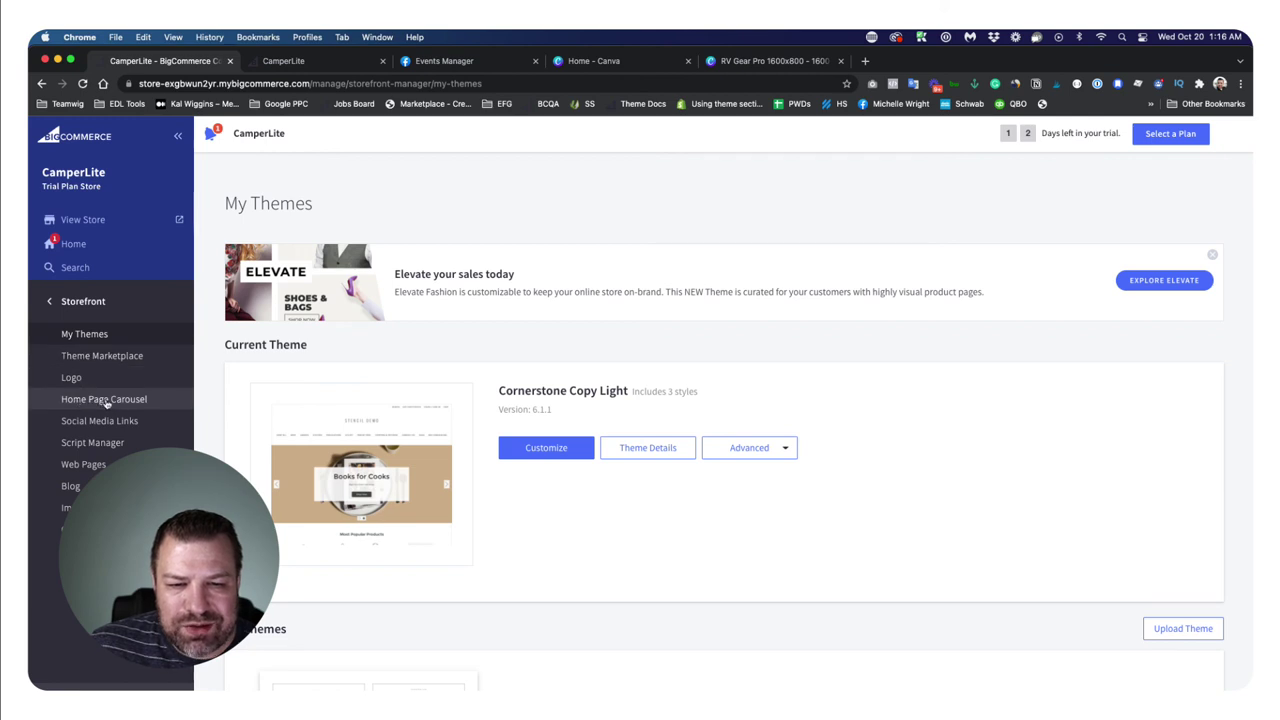
left_click(107, 400)
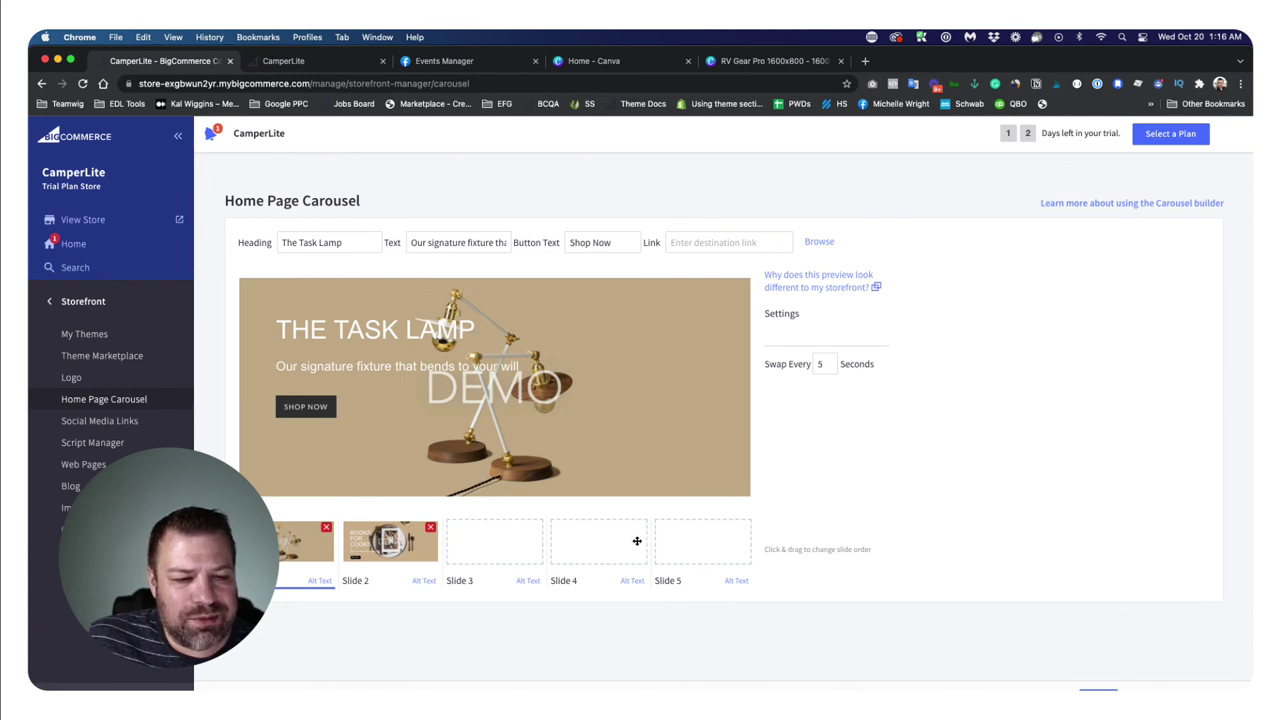
left_click(362, 548)
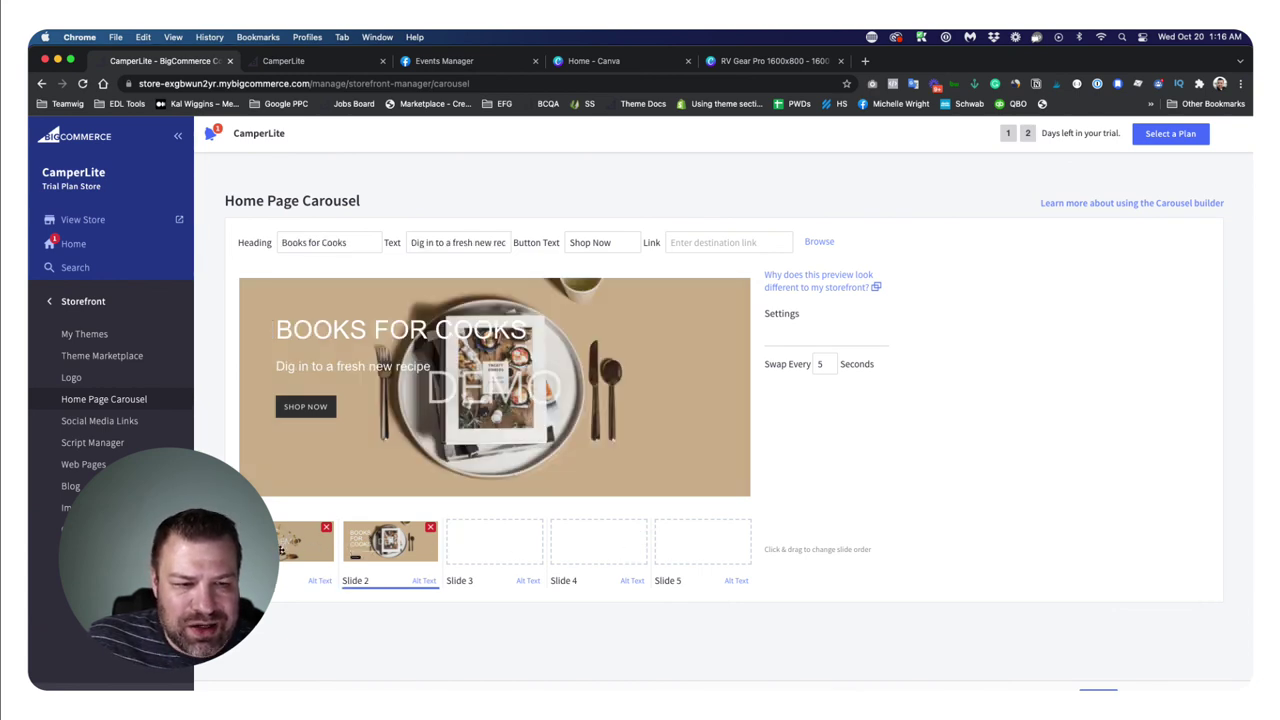
left_click(281, 549)
left_click(380, 550)
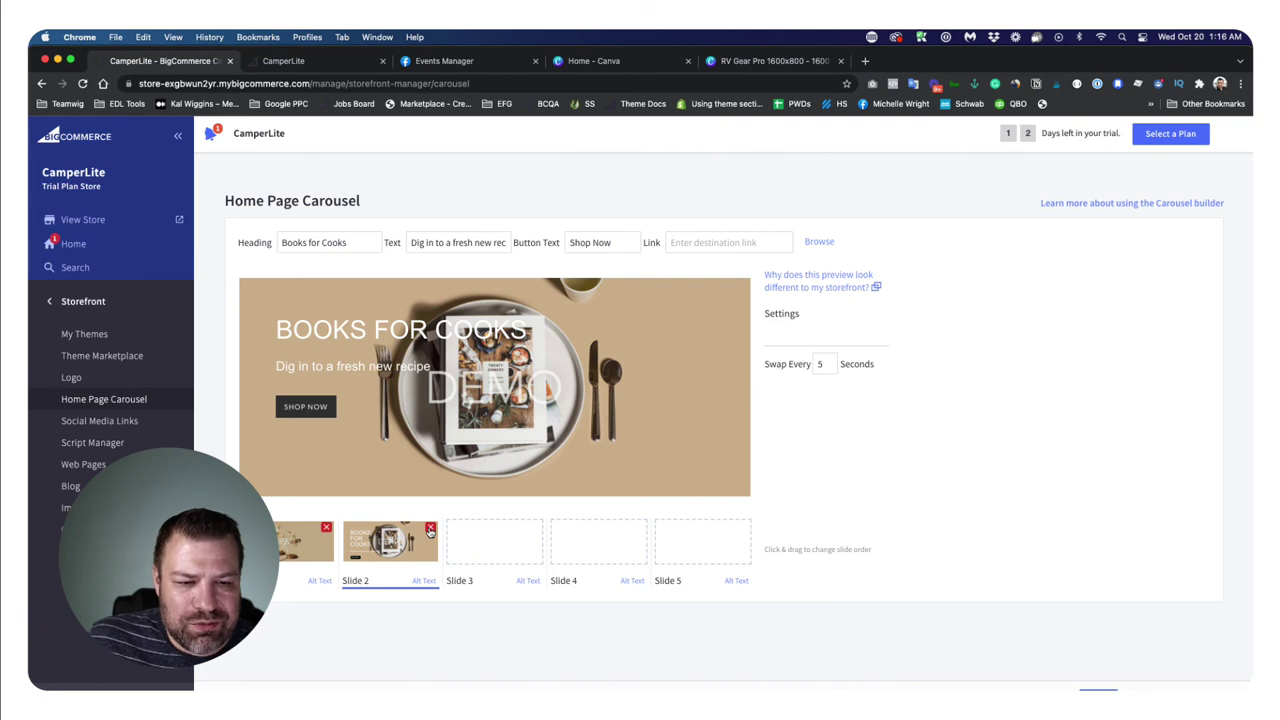
- Delete the Books for Cooks slide and save the carousel with only The Task Lamp
left_click(430, 528)
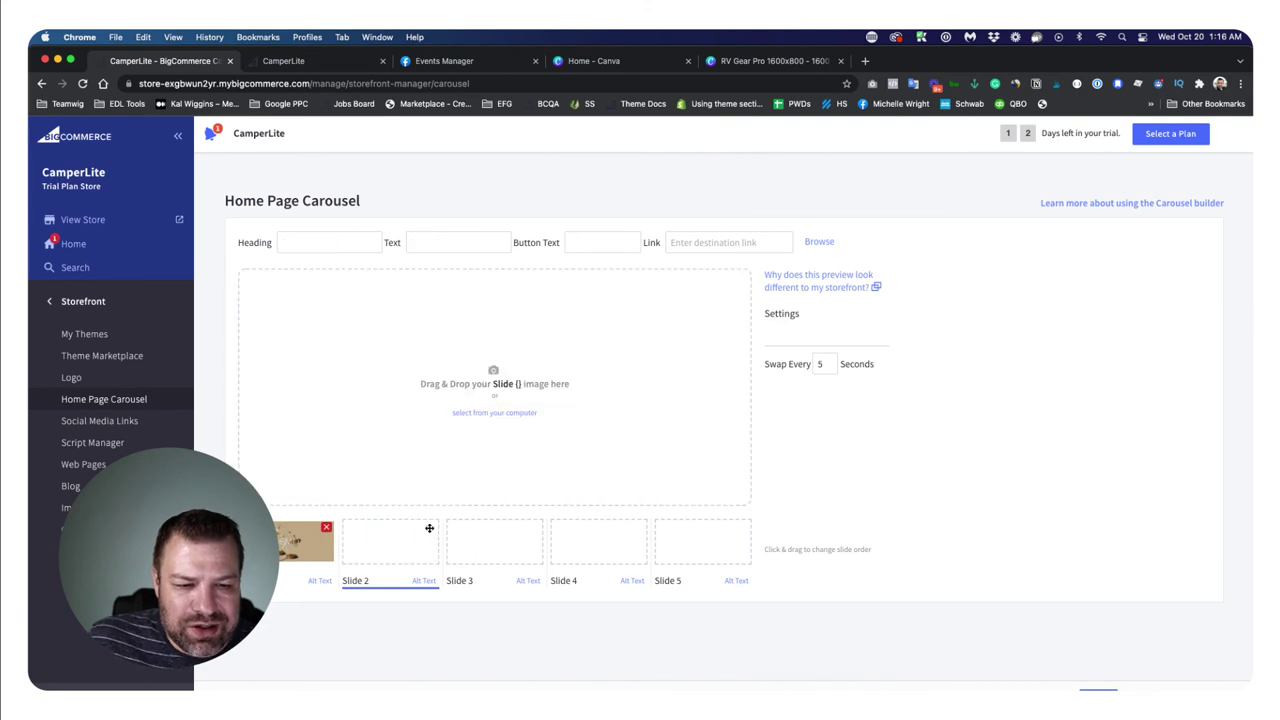
left_click(307, 543)
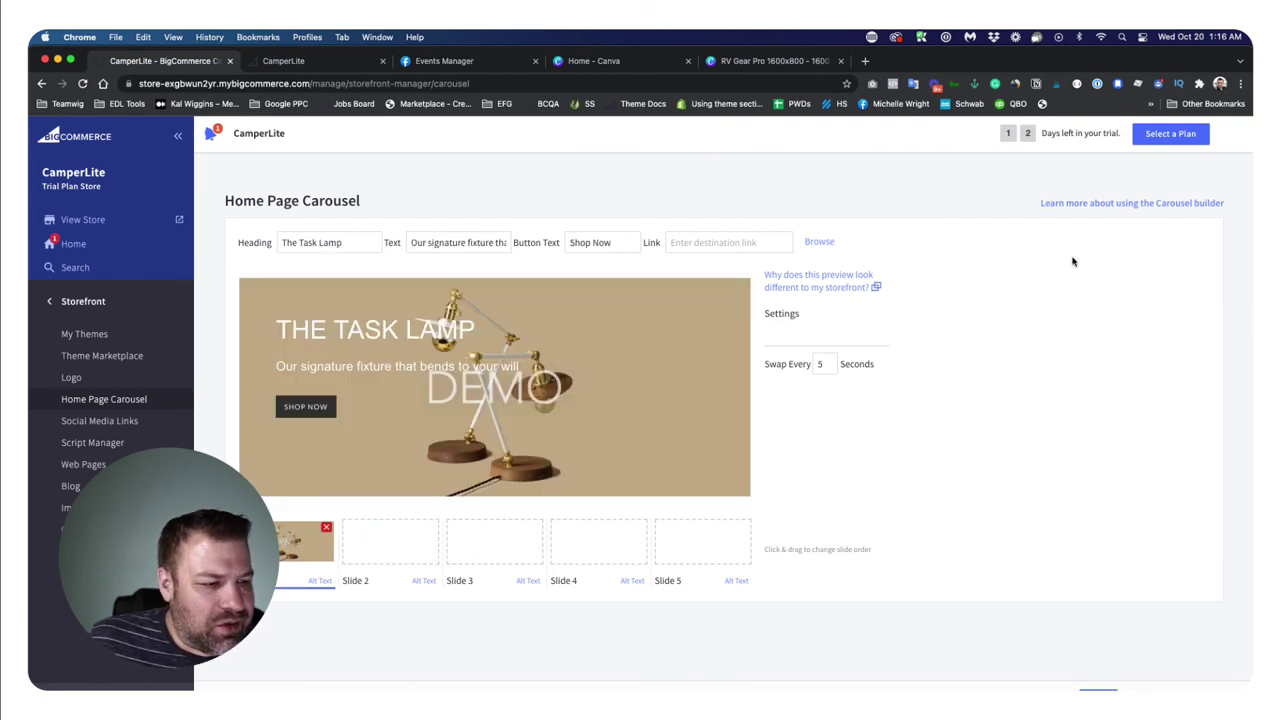
left_click(1070, 688)
- Check the live CamperLite storefront carousel, then return to the control panel
left_click(327, 65)
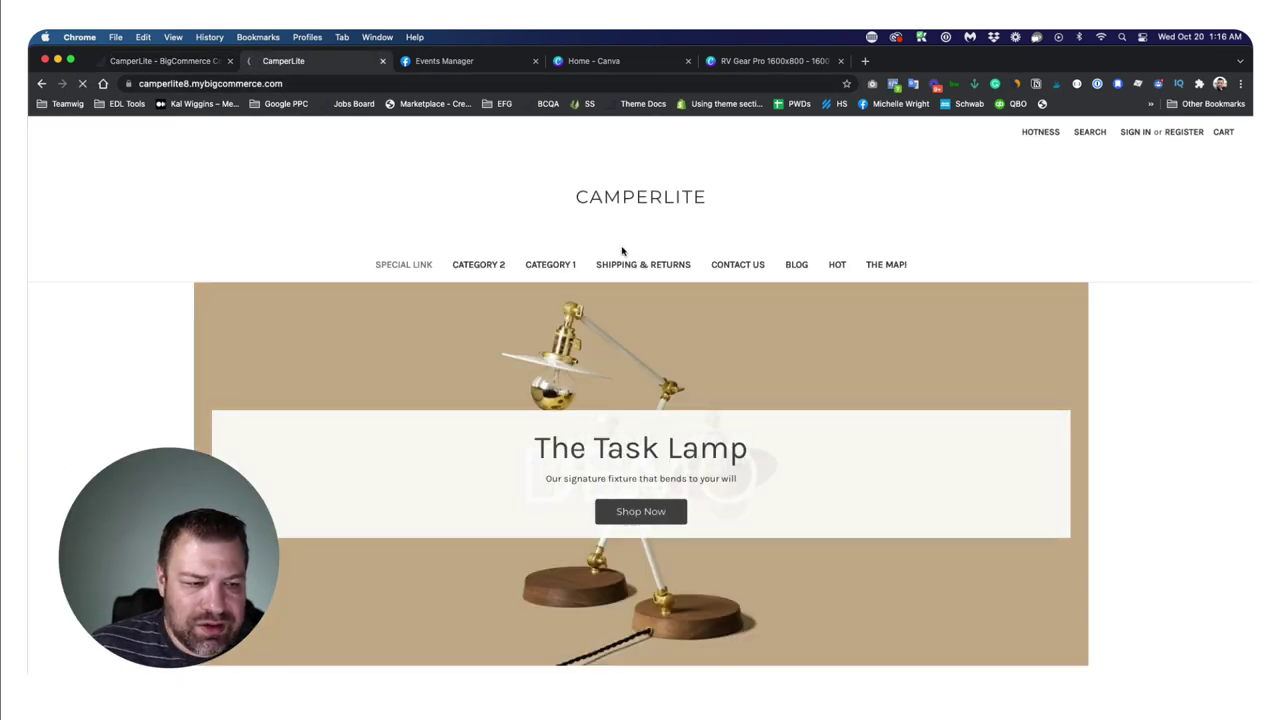
scroll(650, 248, "down", 2)
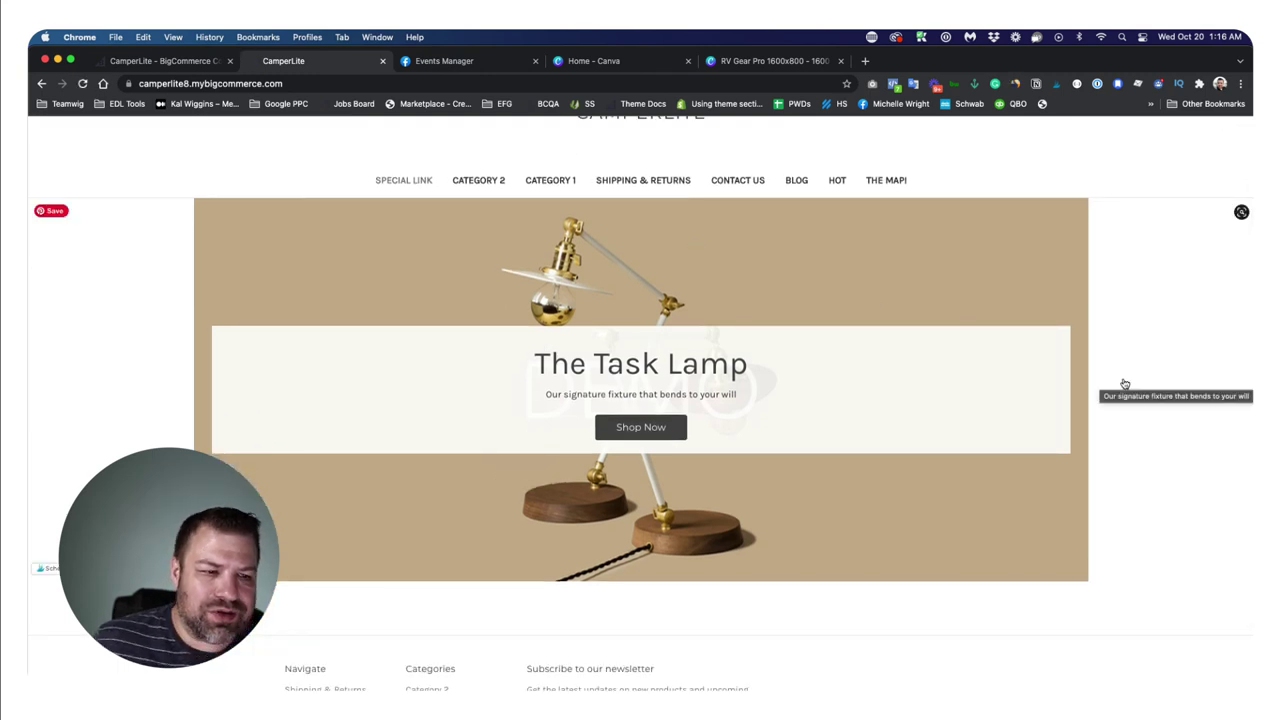
scroll(1090, 450, "up", 1)
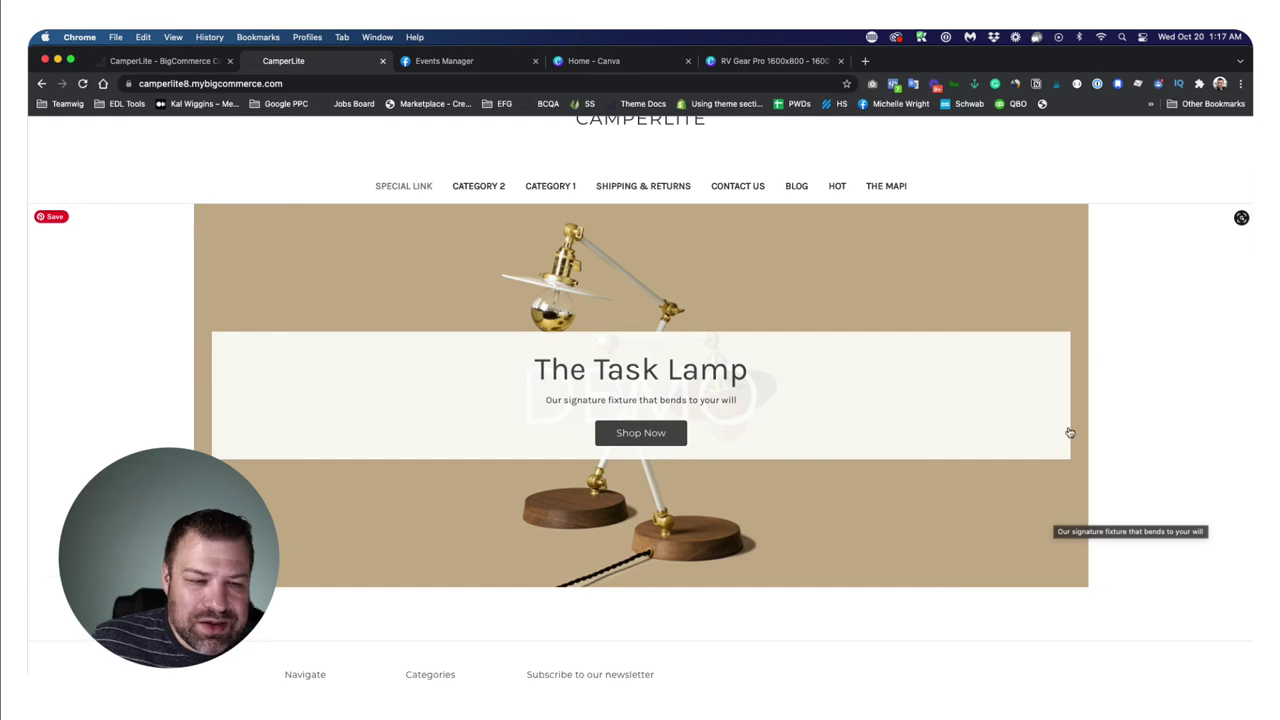
scroll(925, 455, "up", 1)
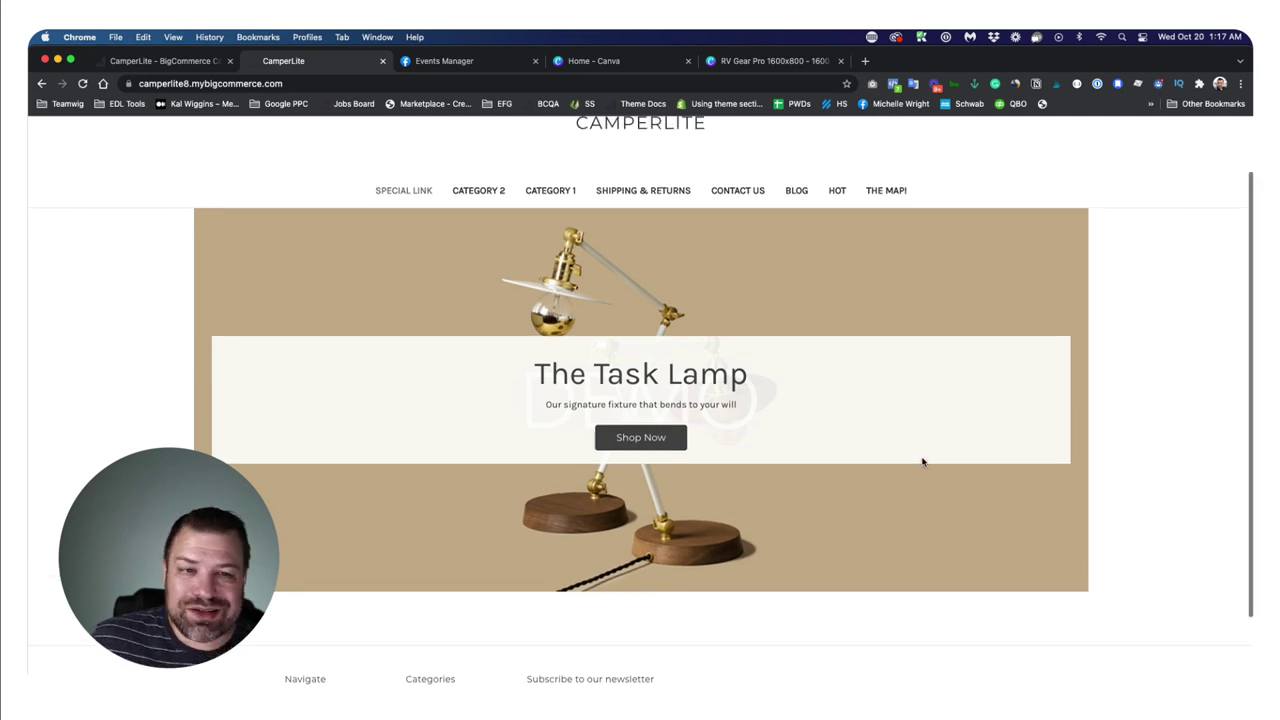
left_click(150, 63)
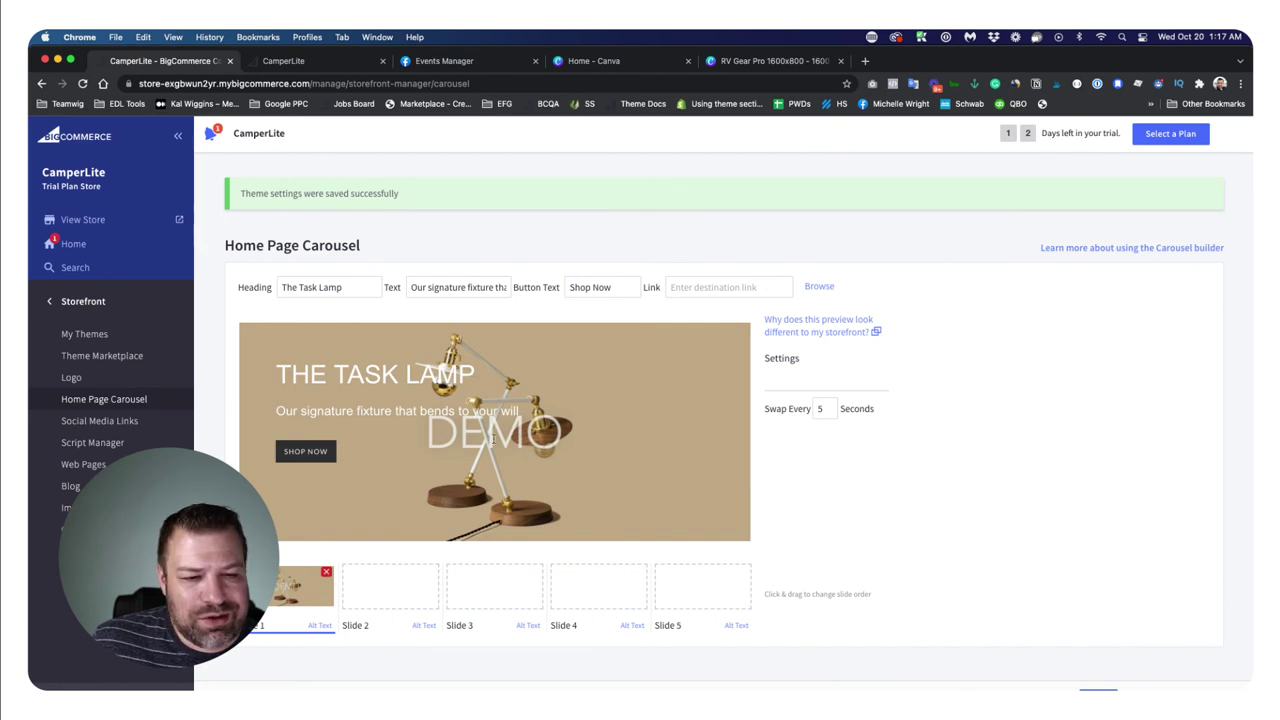
- Add a new second slide using the camper van photo, with heading 'Heading' and sample description text
scroll(408, 474, "down", 1)
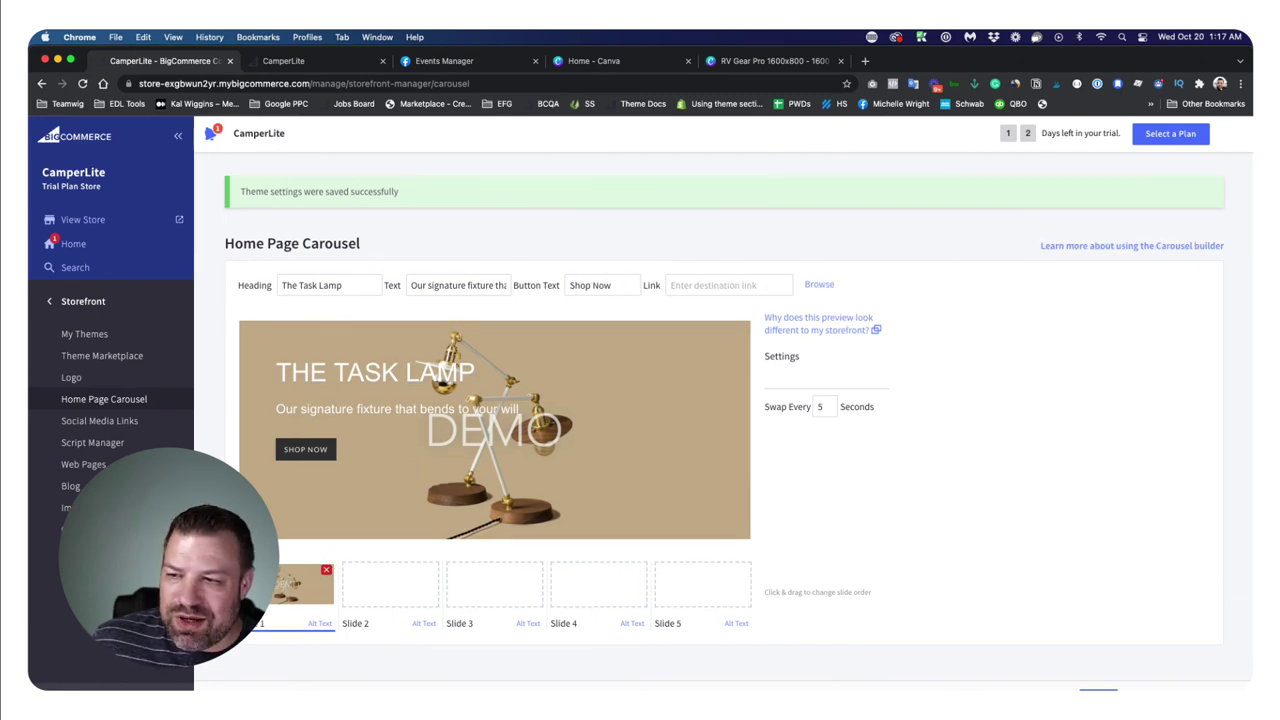
left_click_drag(300, 585, 390, 585)
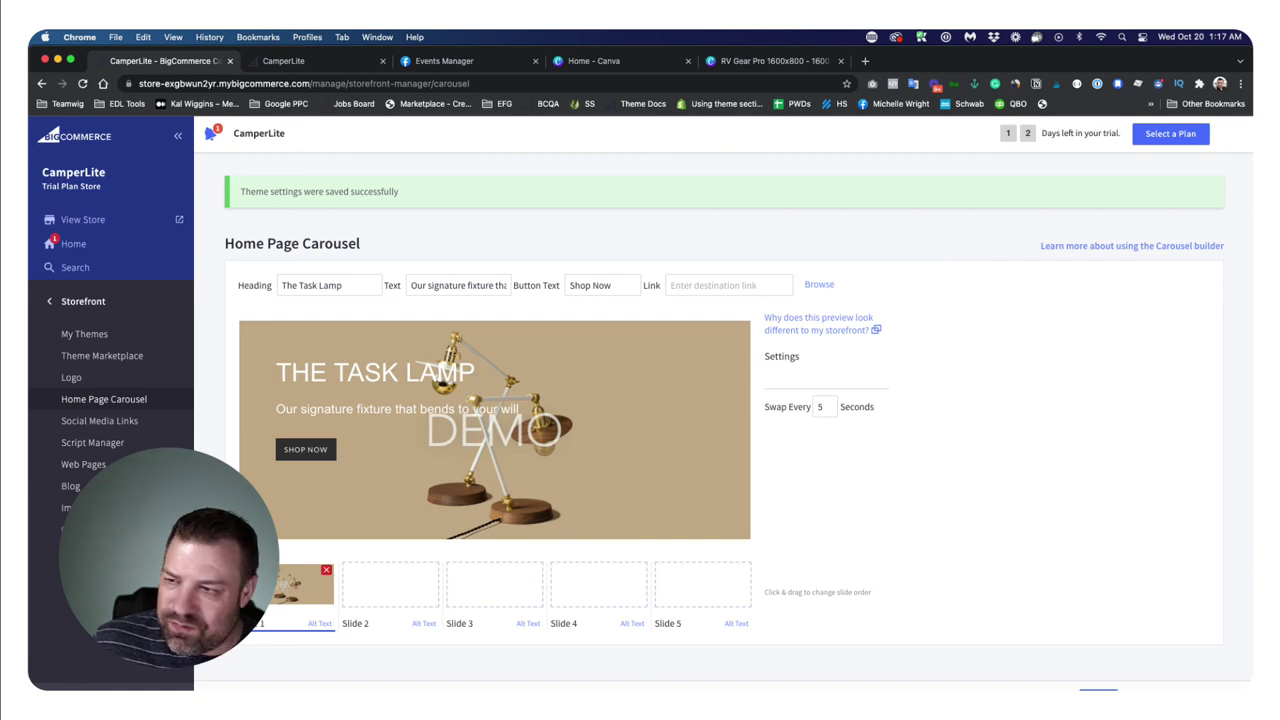
left_click(407, 584)
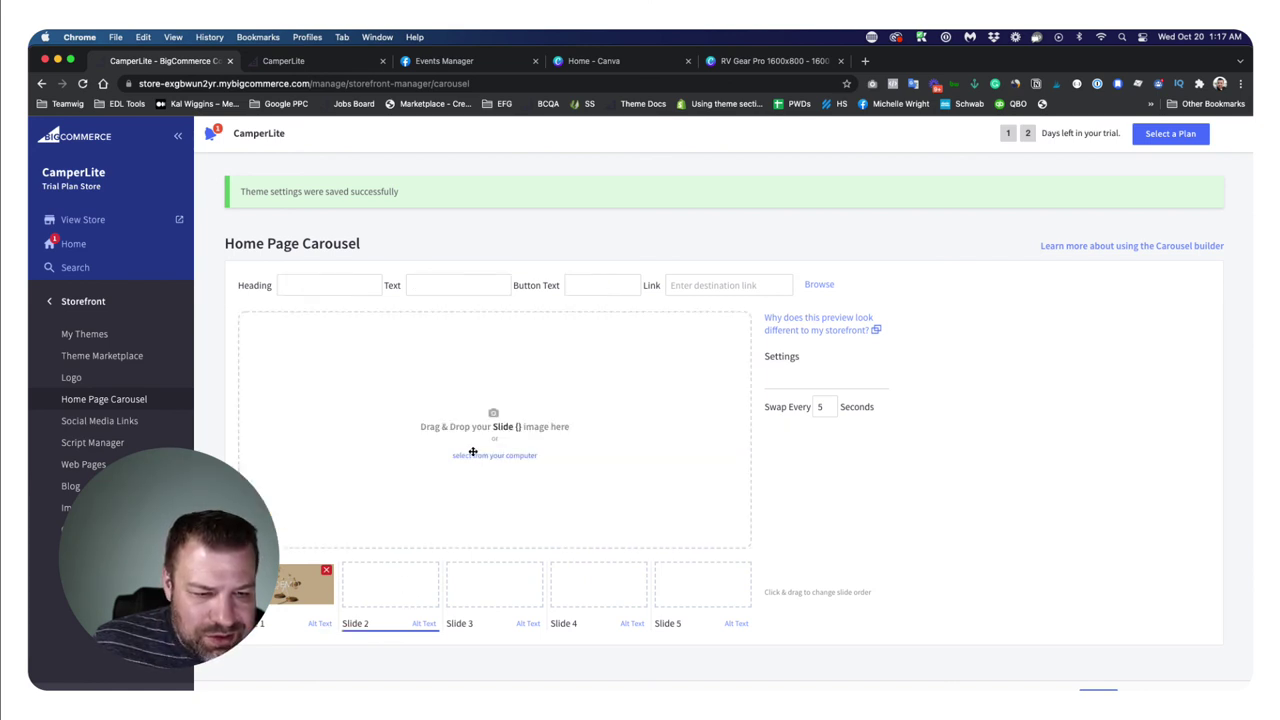
left_click_drag(1270, 400, 551, 380)
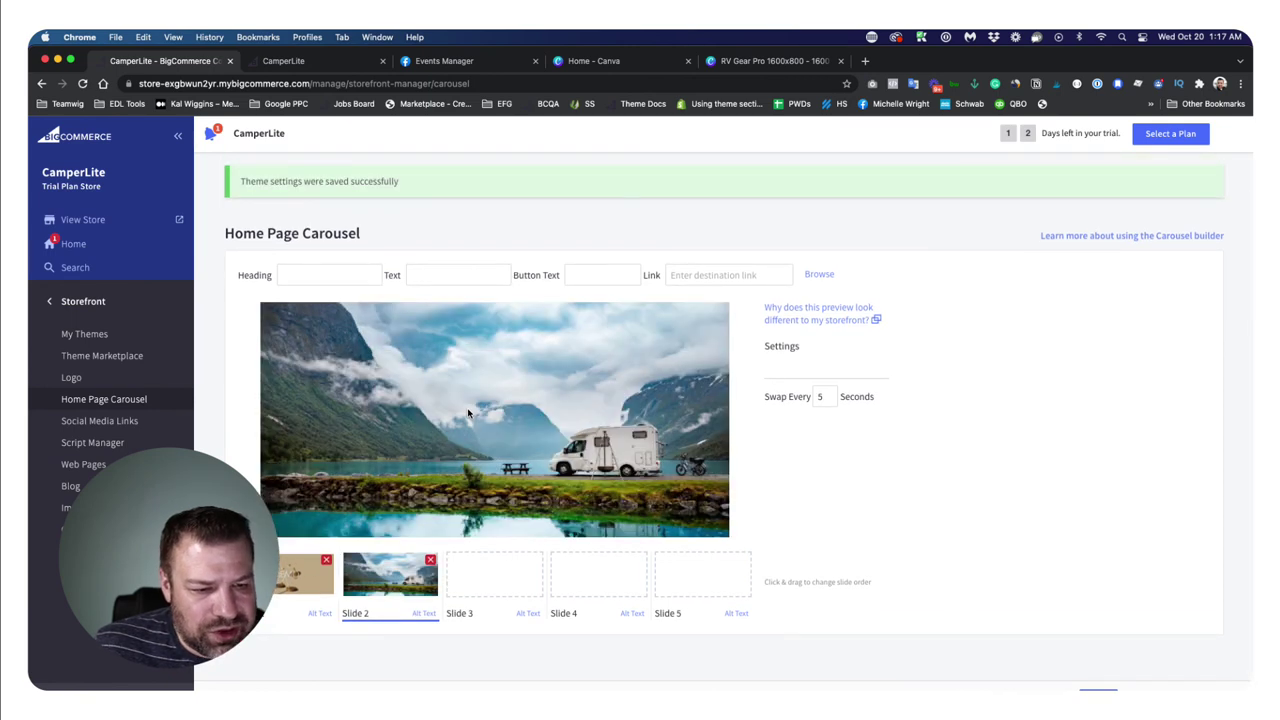
left_click(318, 279)
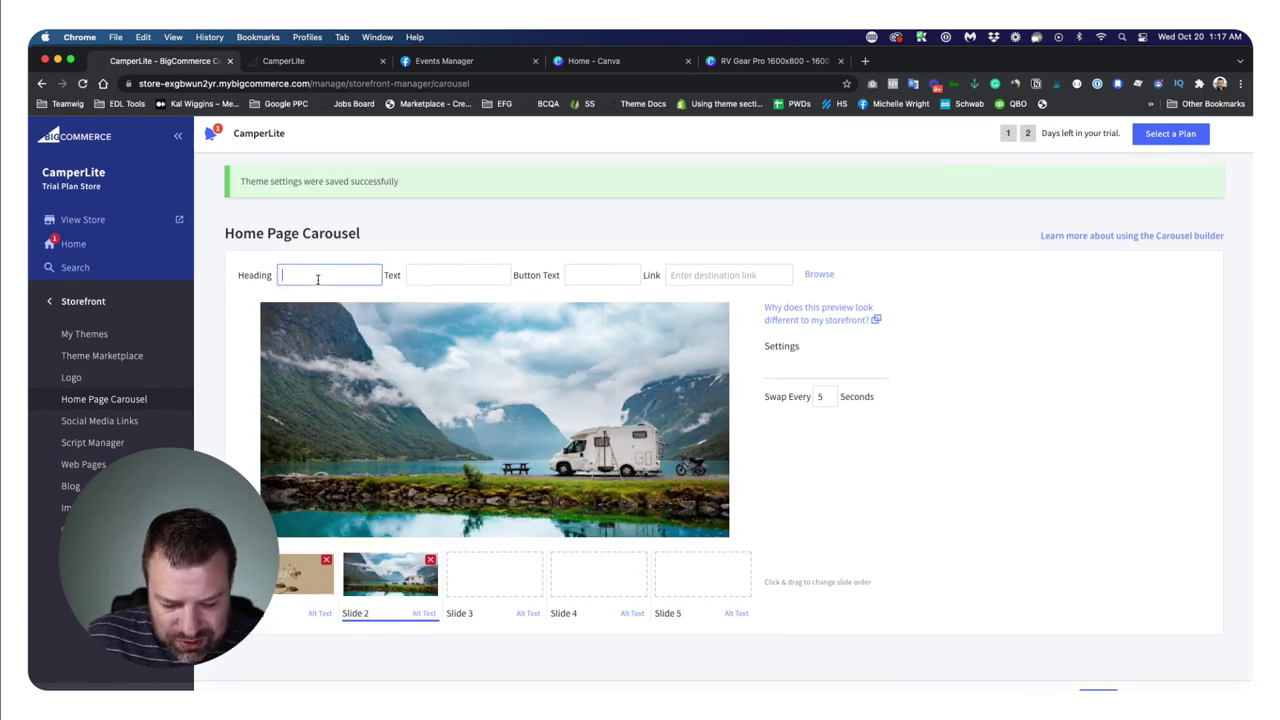
type("Heading")
key("Tab")
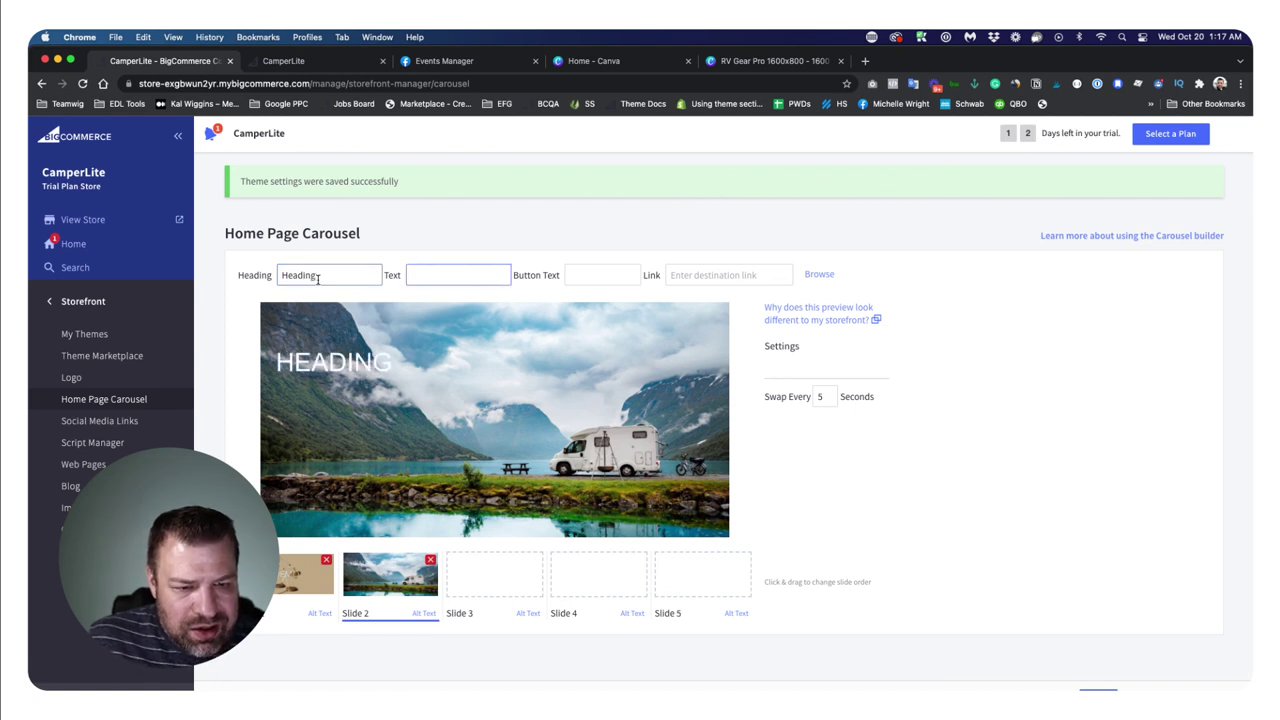
type("Some text")
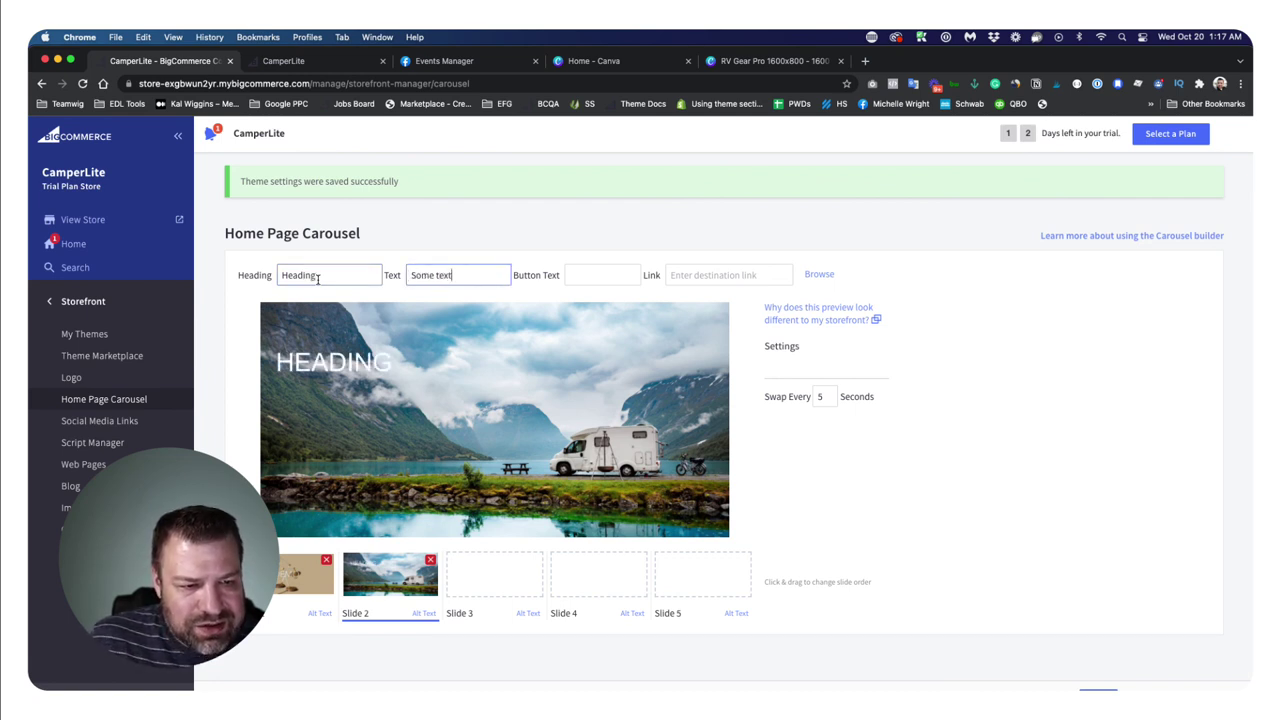
- Give the slide a 'Click This!!!' button linking to /categories and set Swap Every to 4 seconds
key("Tab")
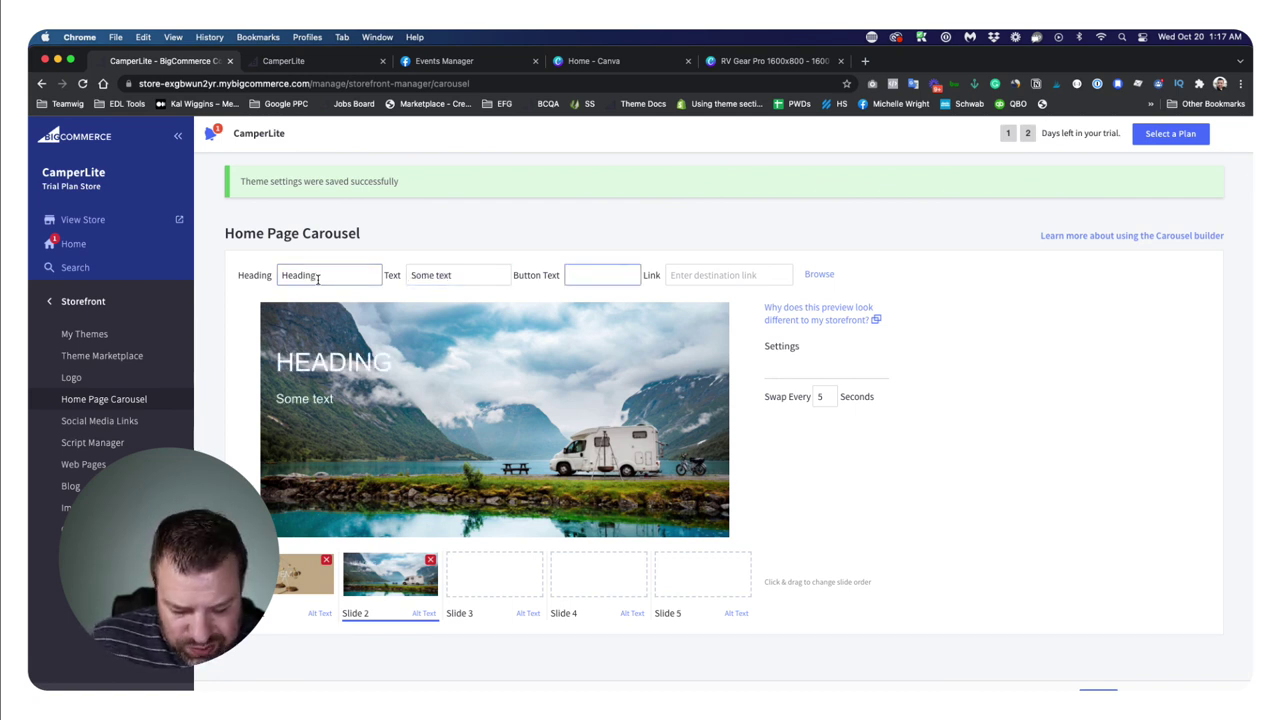
type("Click")
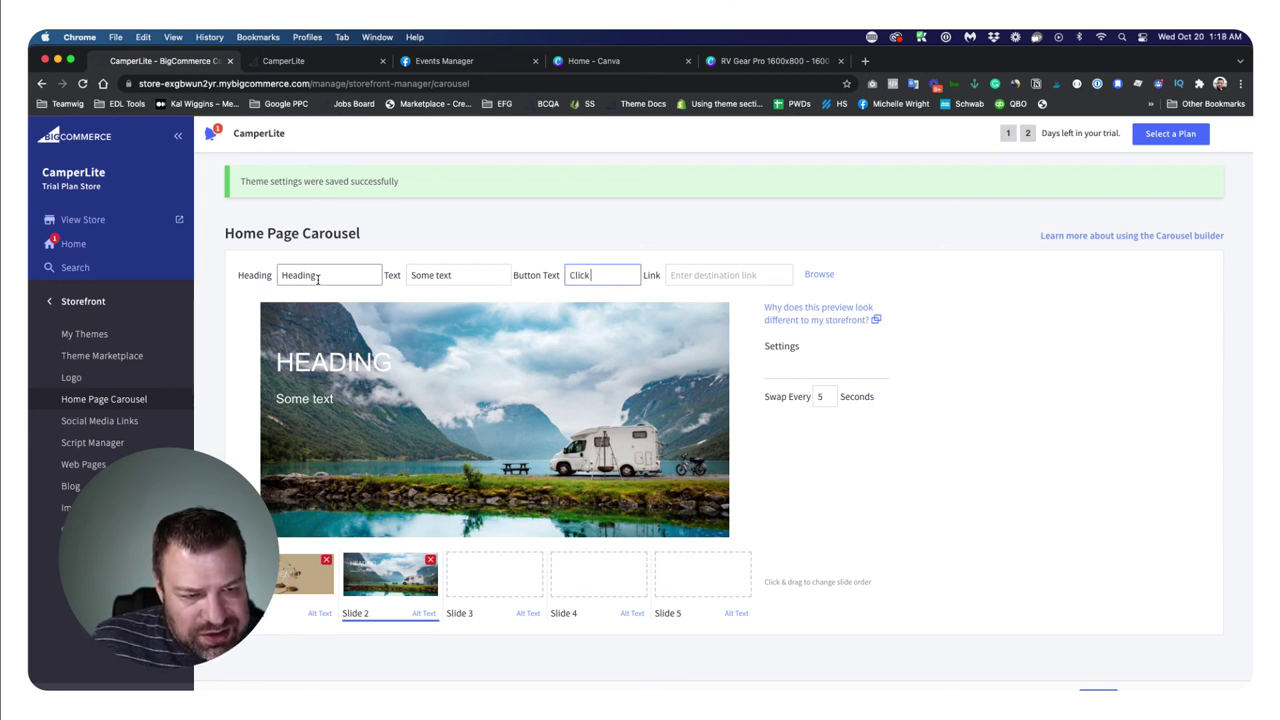
type(" This!!!")
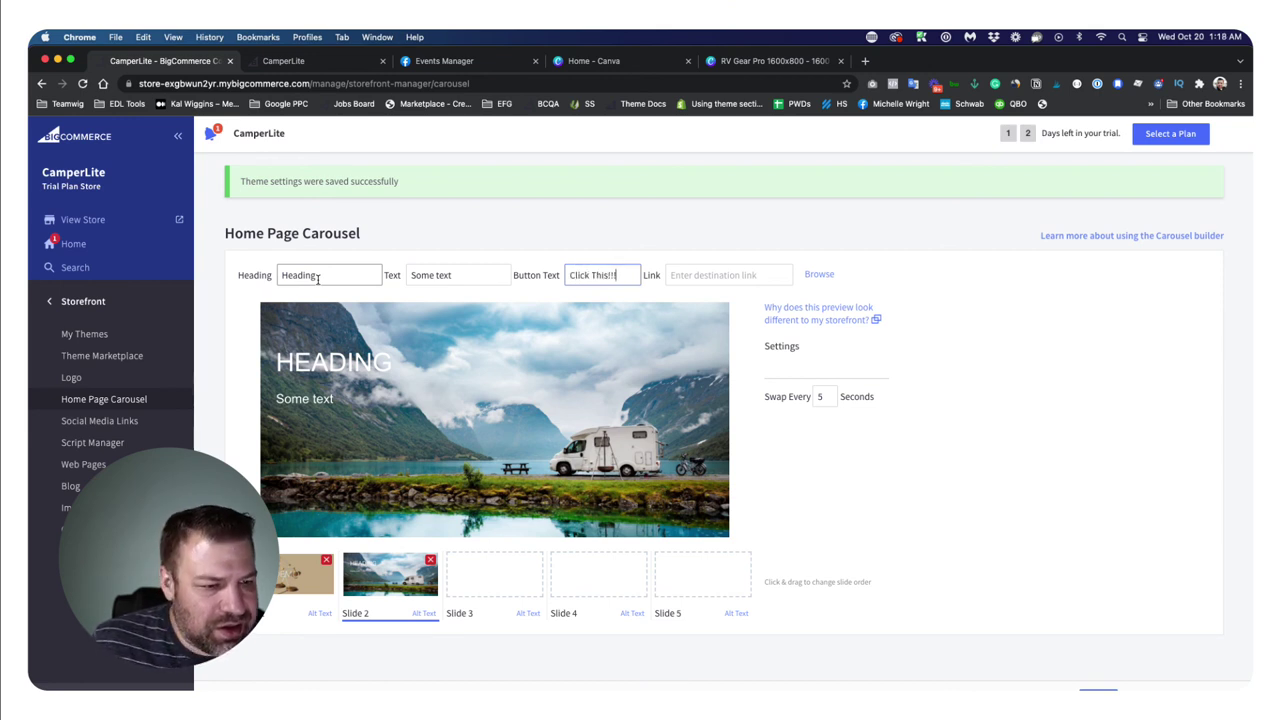
key("Tab")
type("/")
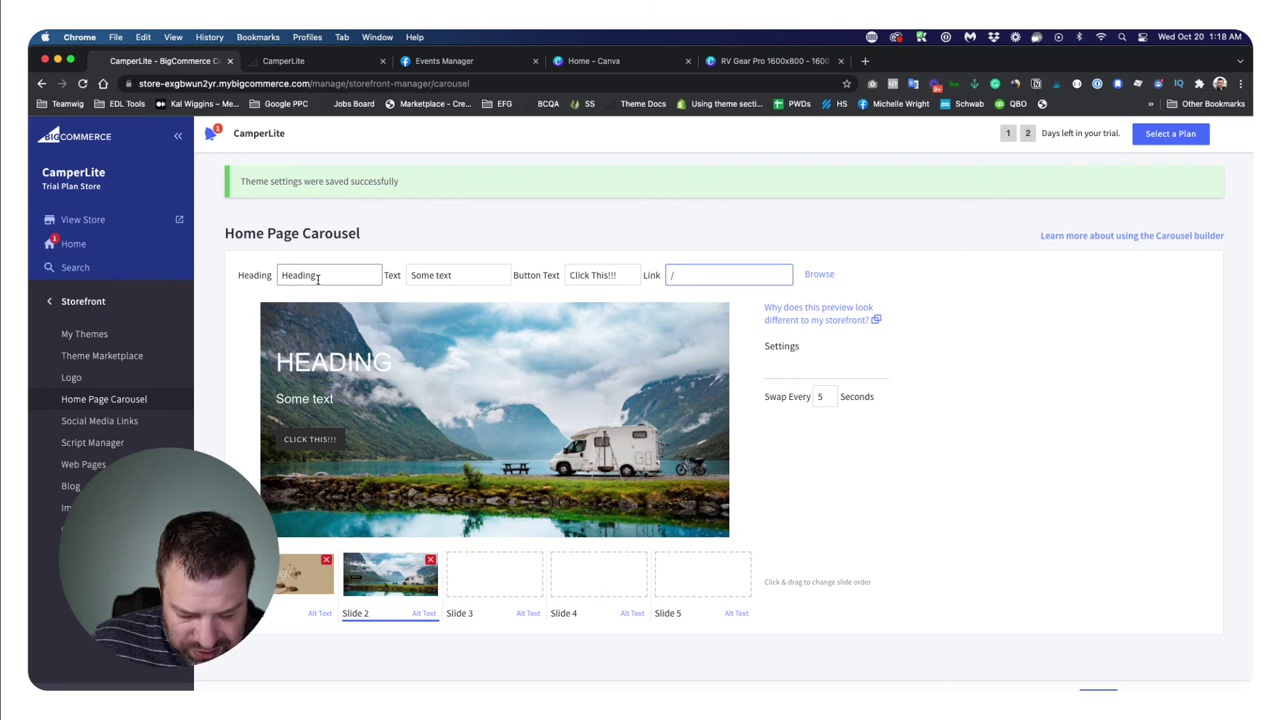
type("categories")
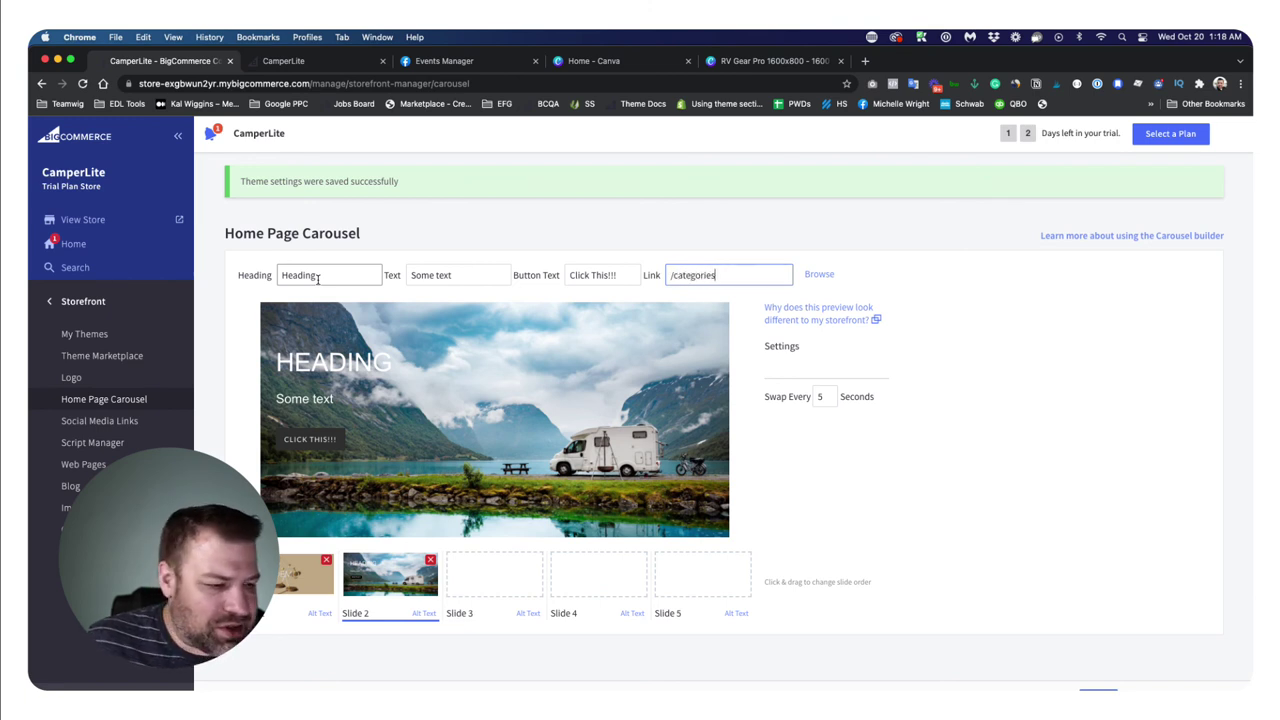
double_click(820, 397)
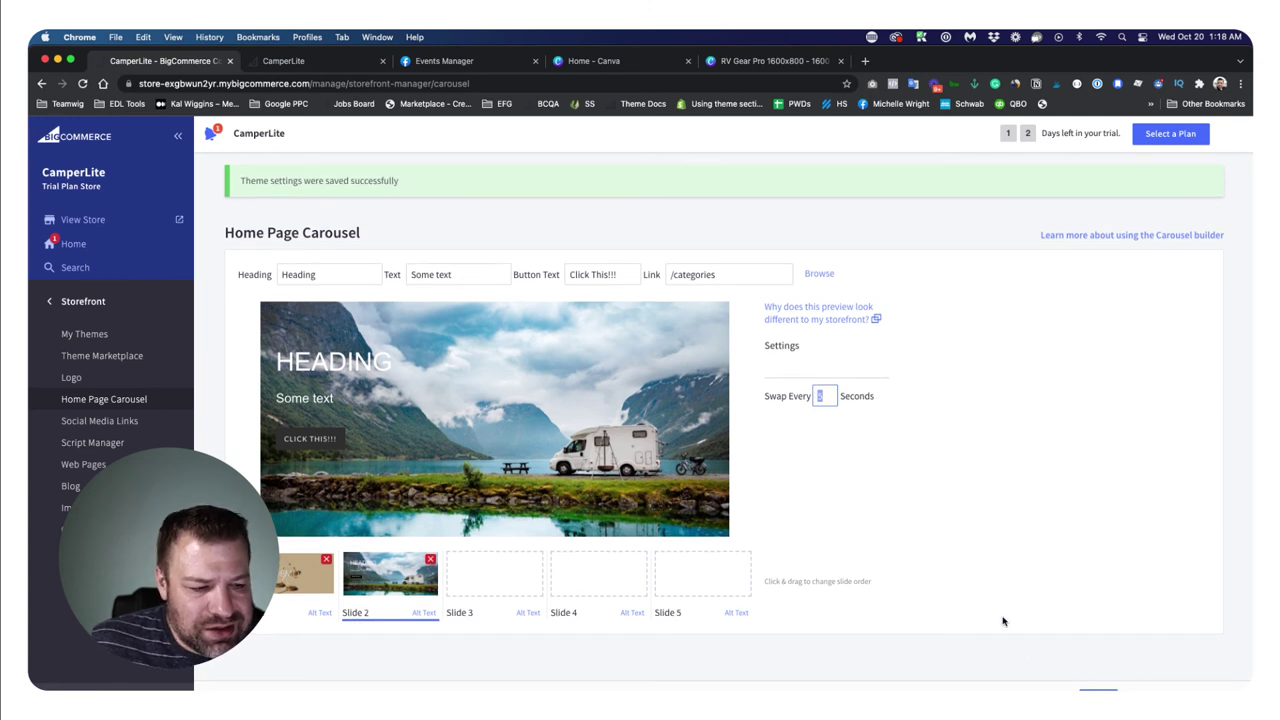
left_click(950, 543)
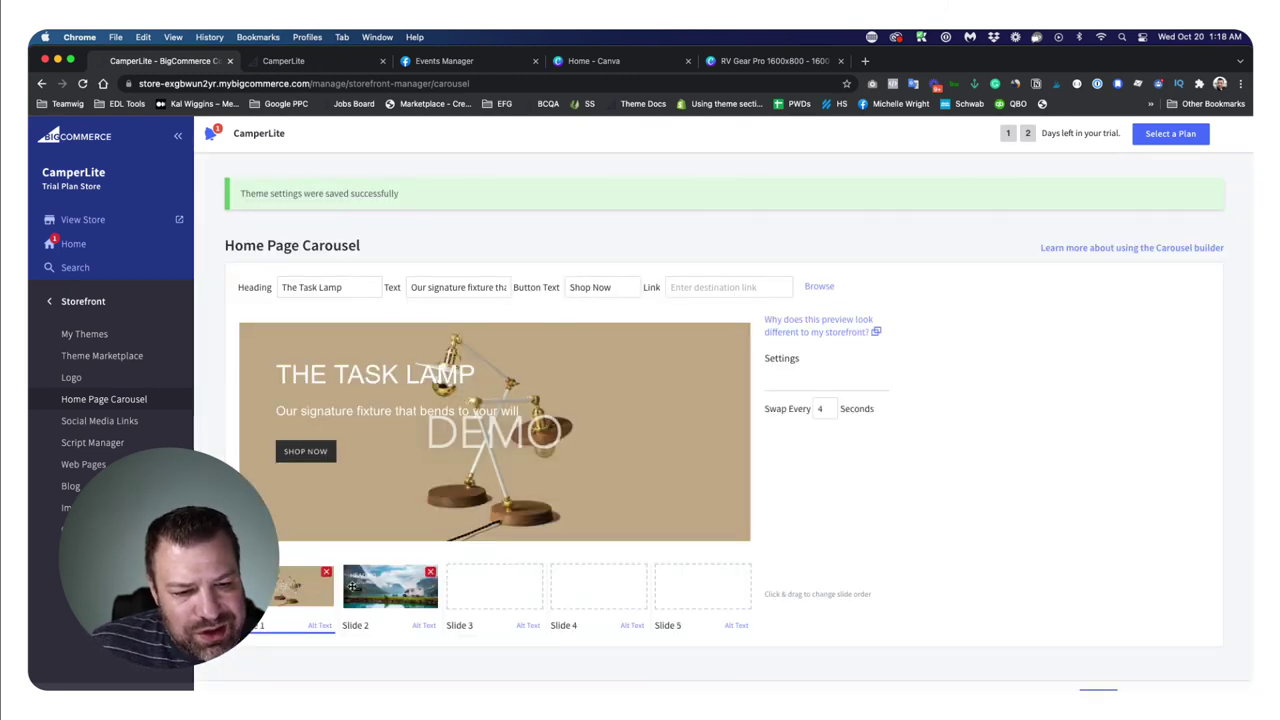
- Drag the mountain lake slide ahead of Slide 1, then reload the CamperLite storefront
left_click(370, 586)
left_click_drag(389, 586, 296, 590)
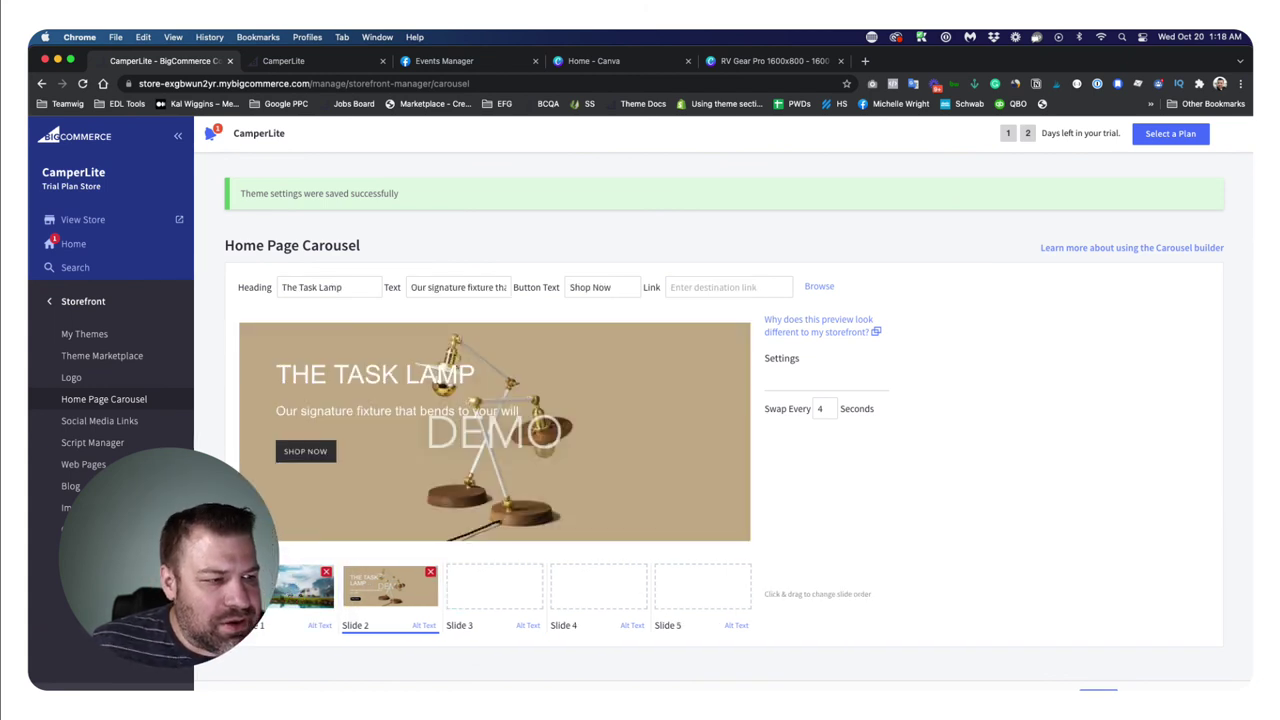
left_click(314, 62)
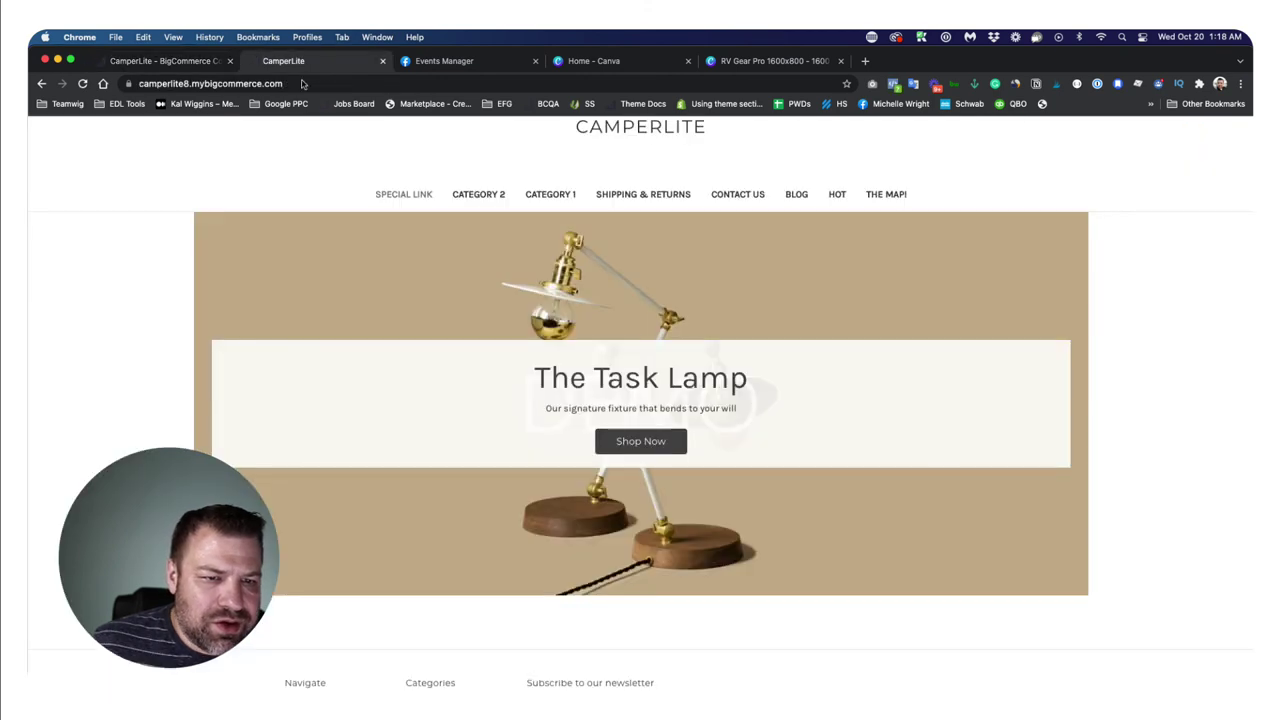
key("super+r")
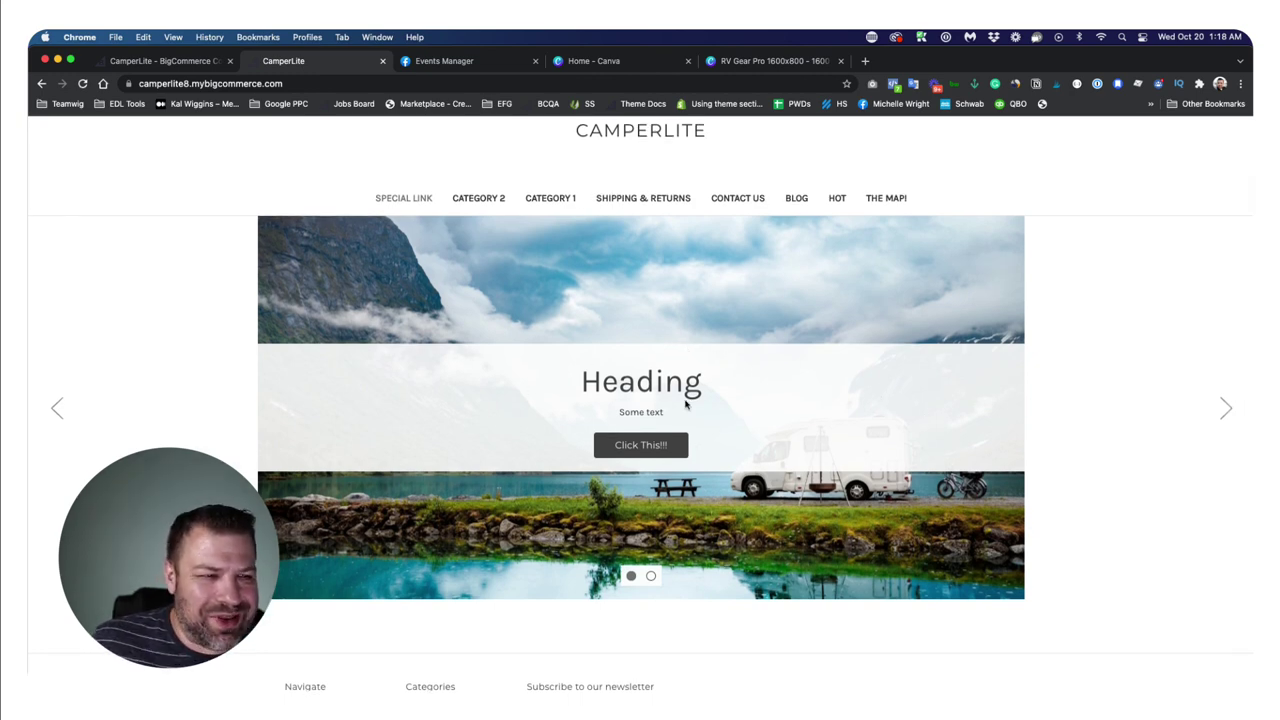
left_click(765, 61)
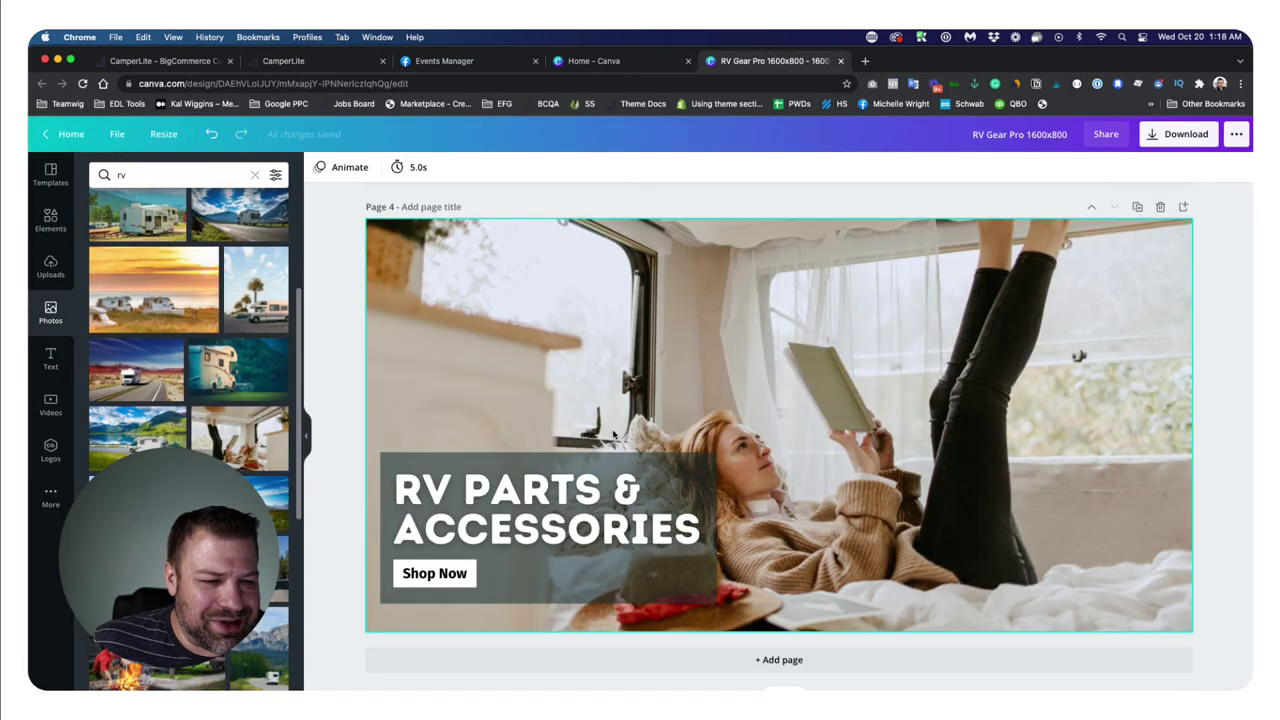
scroll(614, 432, "up", 15)
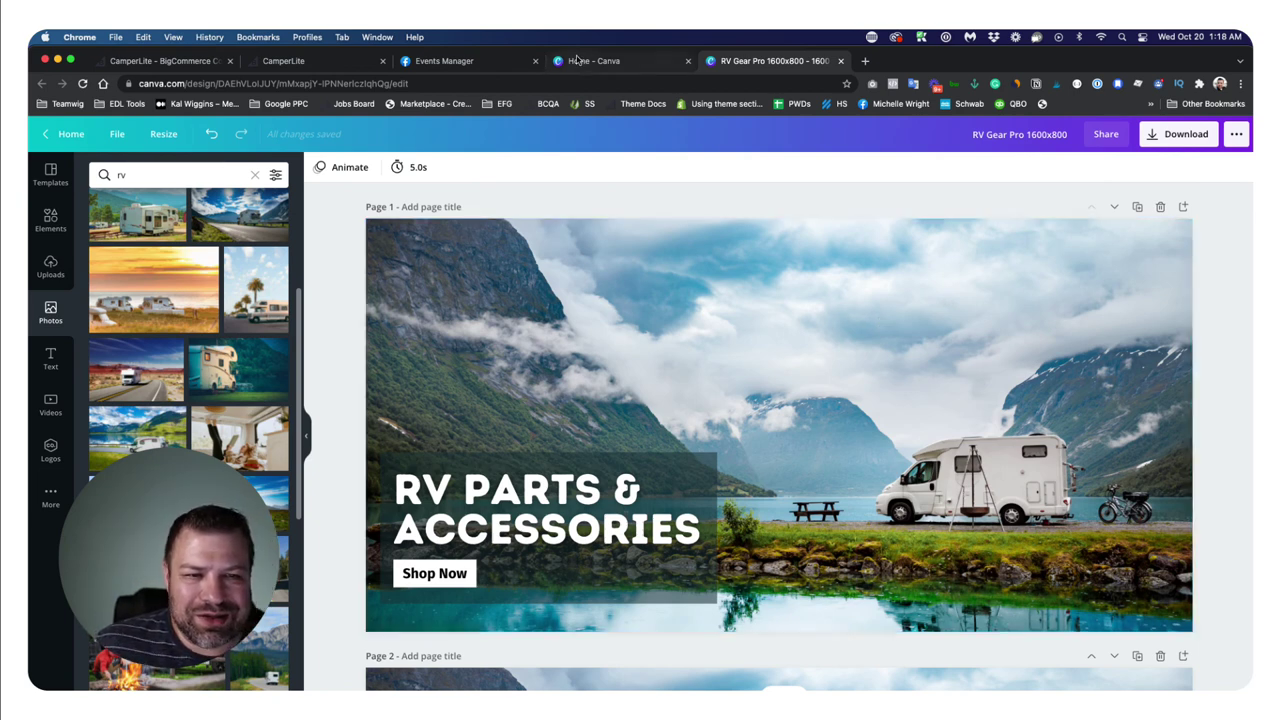
left_click(276, 61)
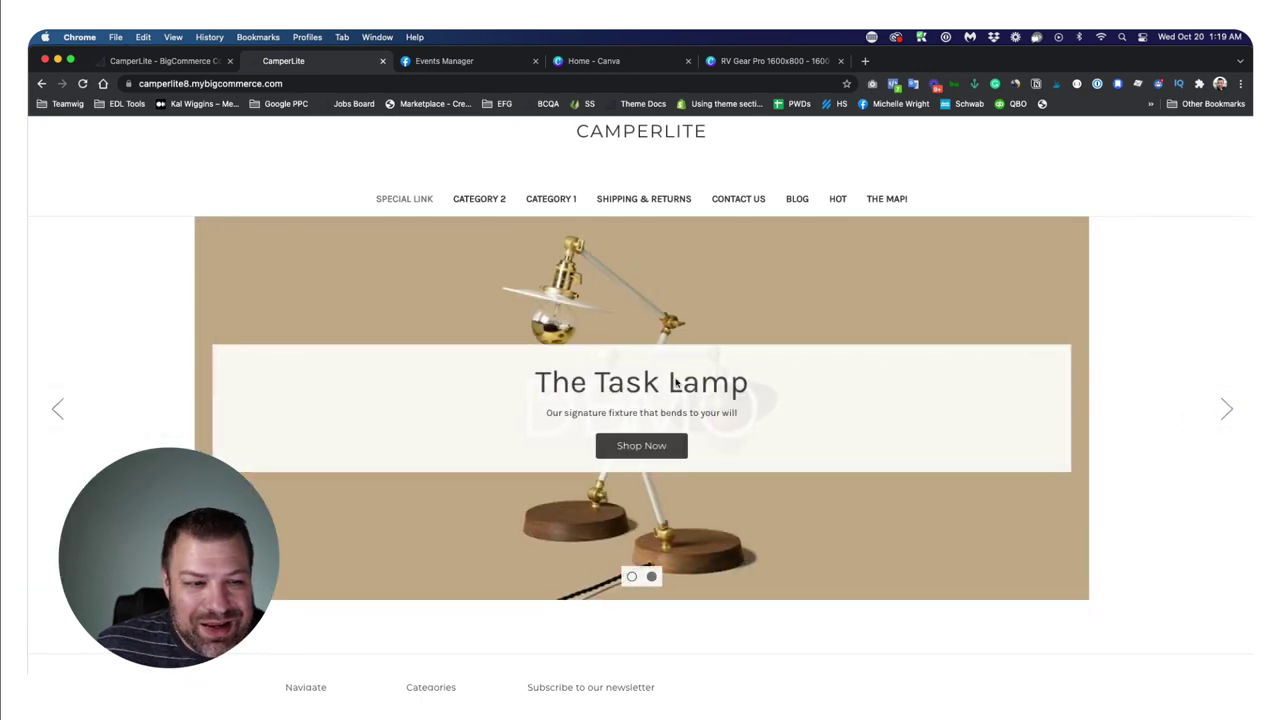
- Use the first carousel dot to show the RV motorhome Heading slide with its Click This!!! button
scroll(661, 401, "up", 1)
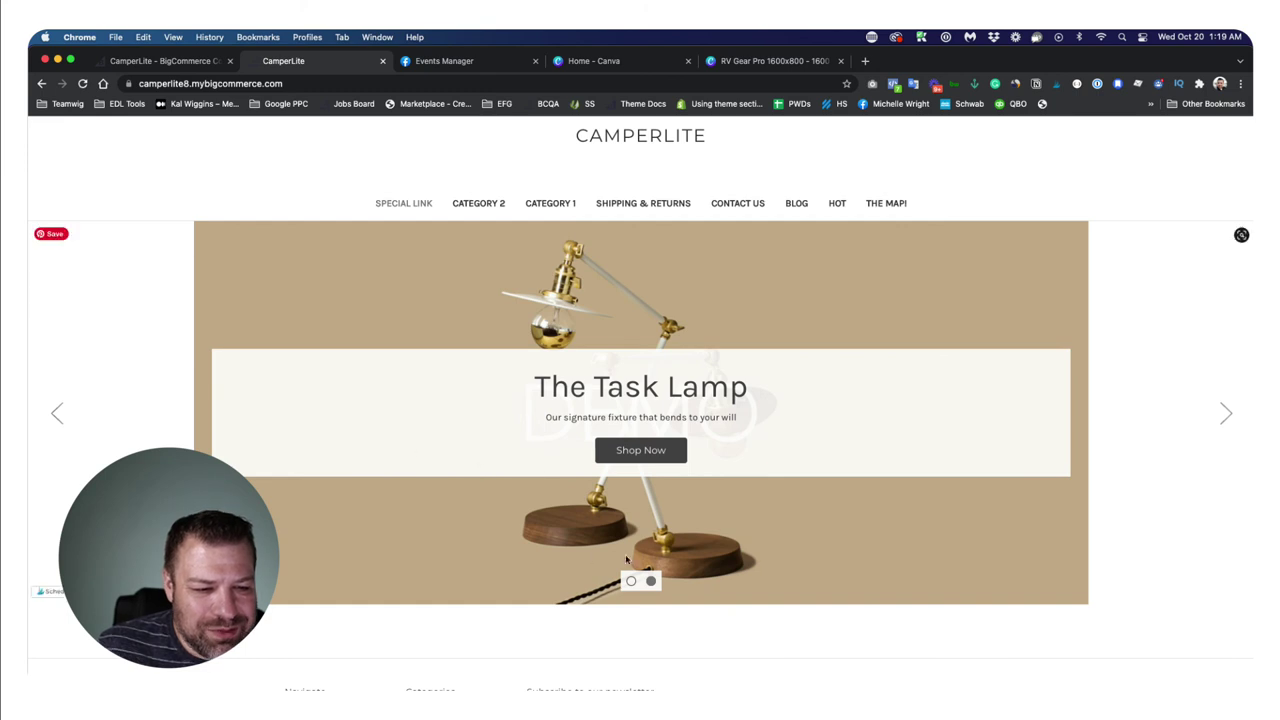
left_click(631, 581)
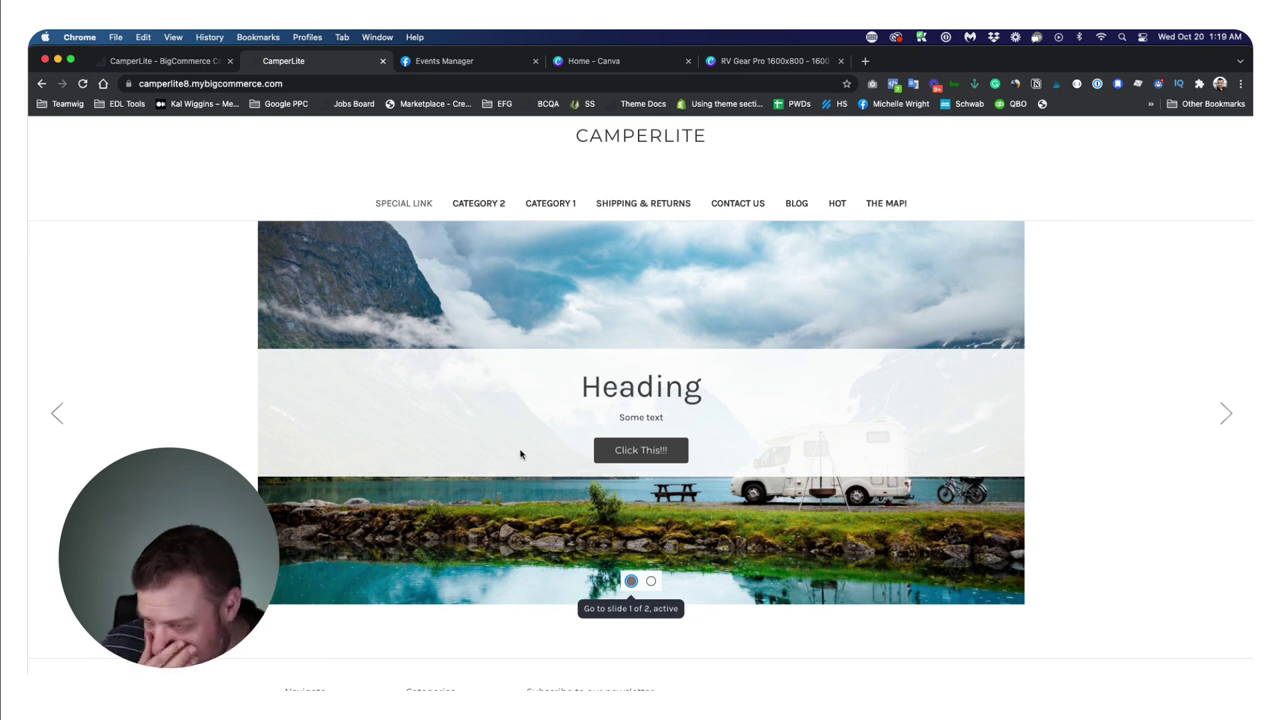
scroll(440, 468, "up", 1)
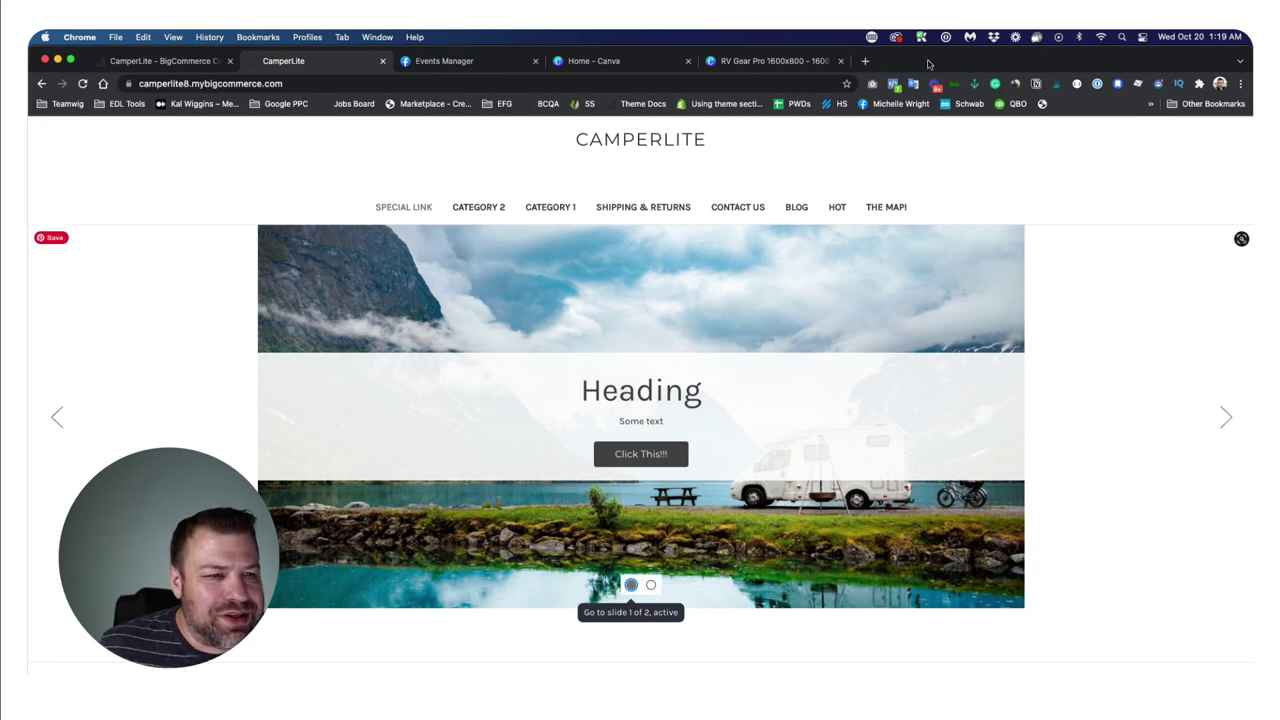
left_click(790, 60)
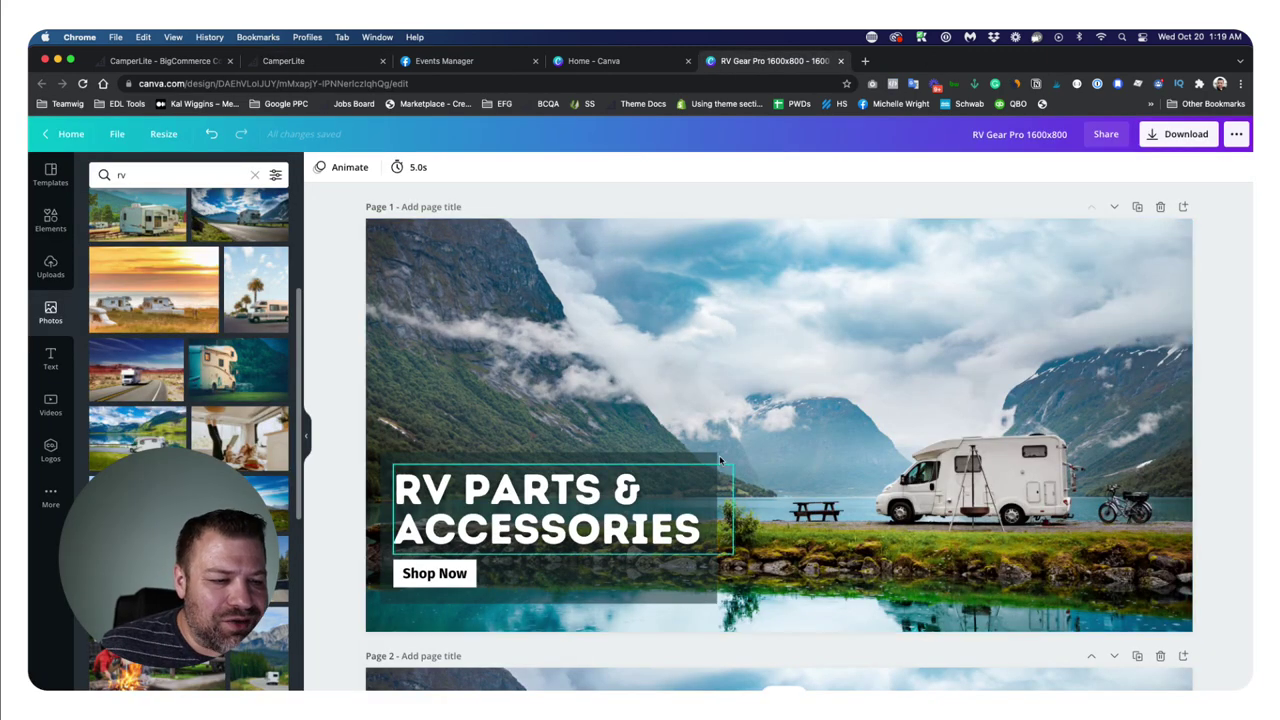
scroll(684, 517, "down", 1)
scroll(684, 517, "down", 15)
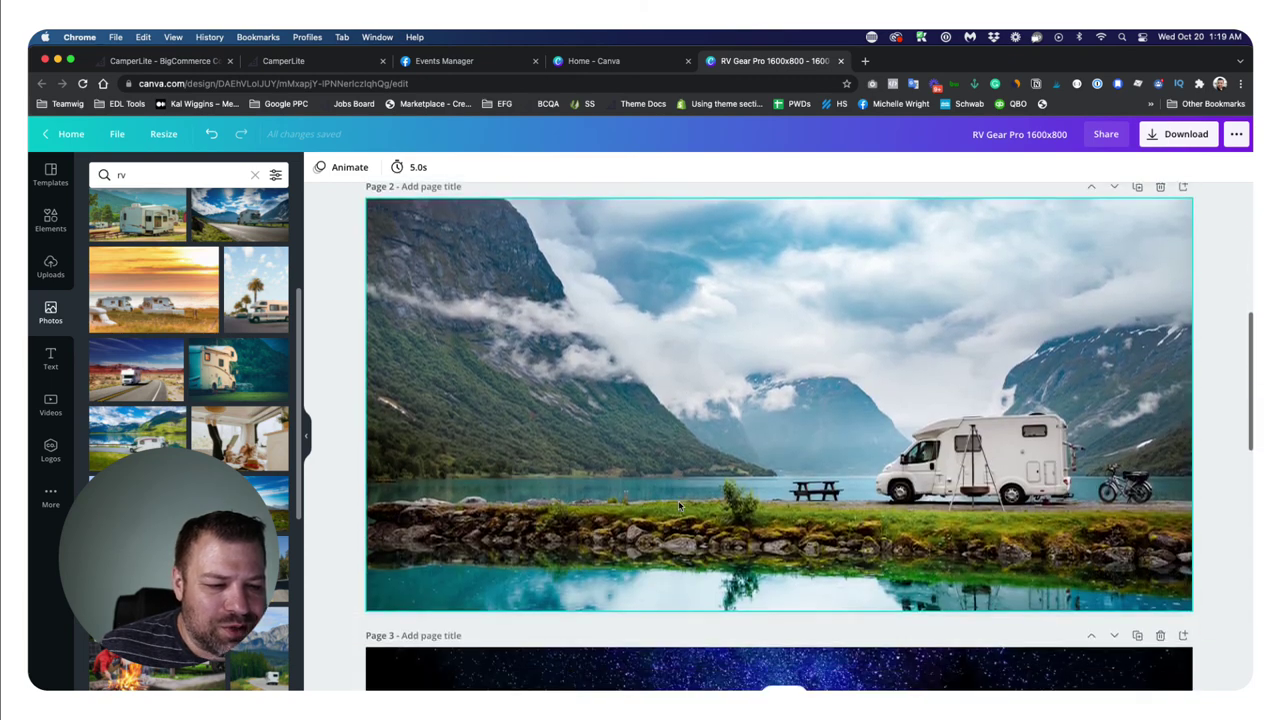
scroll(679, 501, "down", 1)
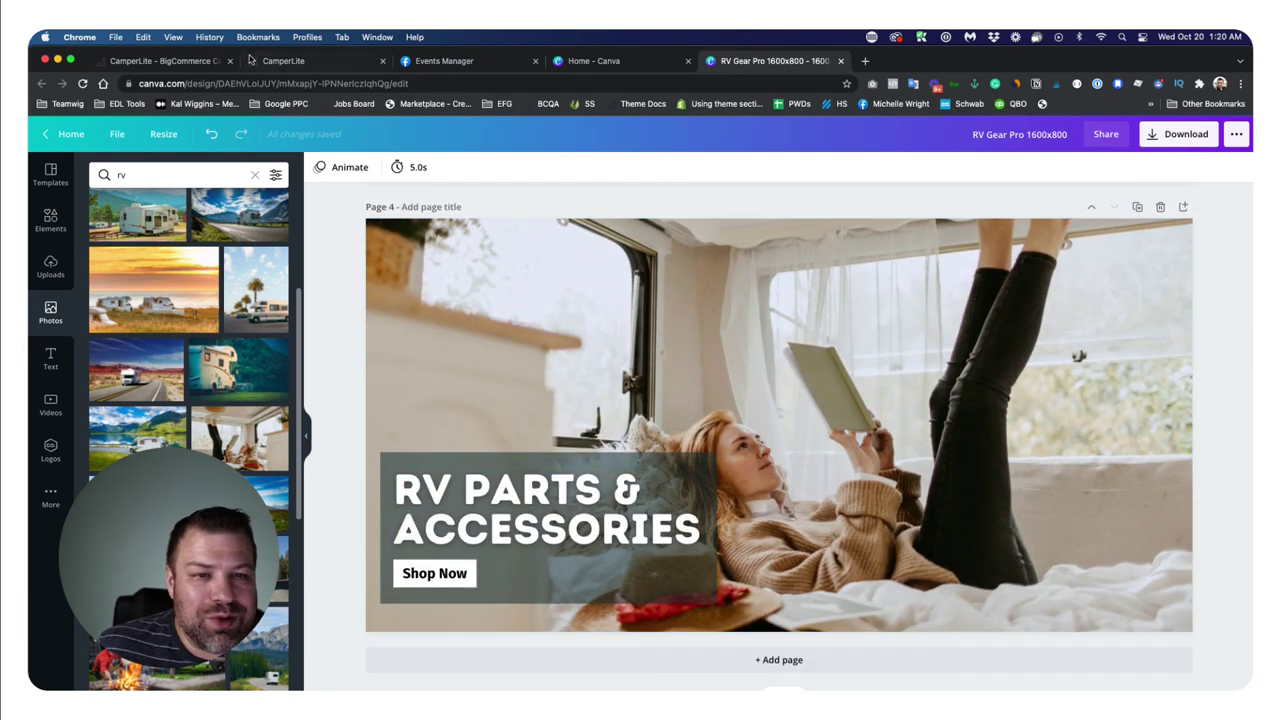
left_click(327, 59)
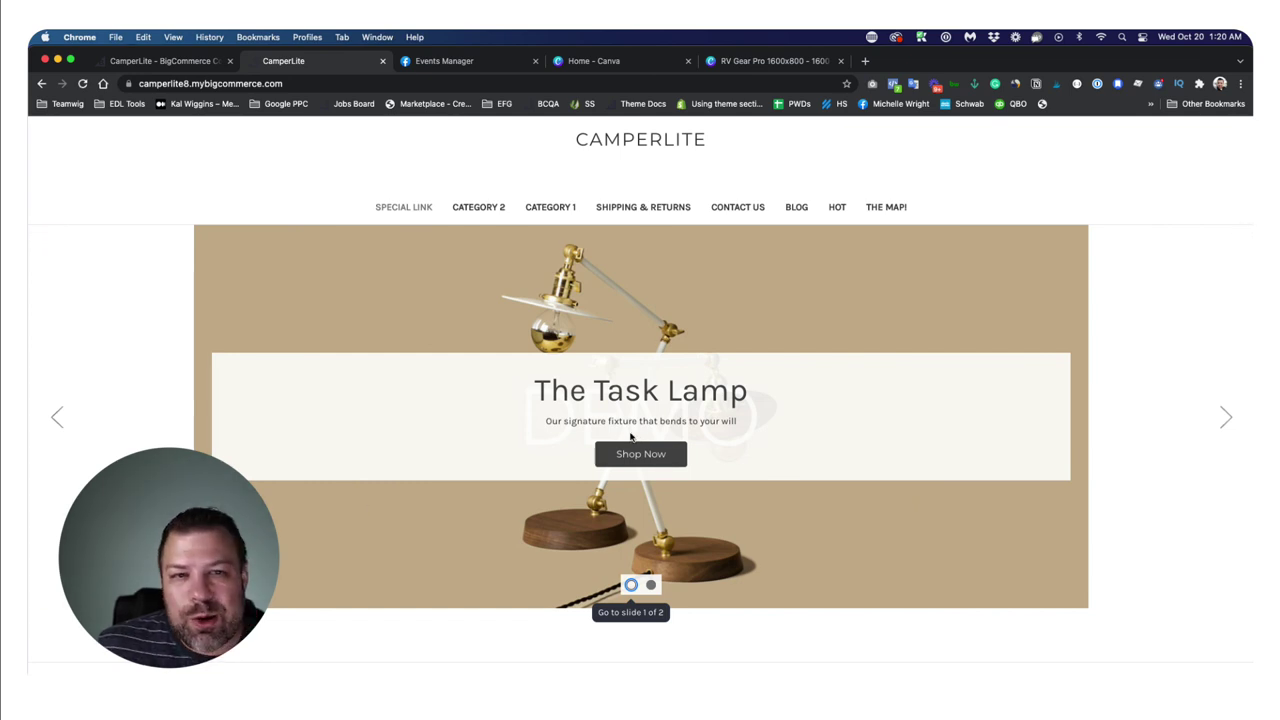
- Back in the carousel manager, remove old Slides 1 and 2, including the Task Lamp slide
scroll(575, 418, "down", 1)
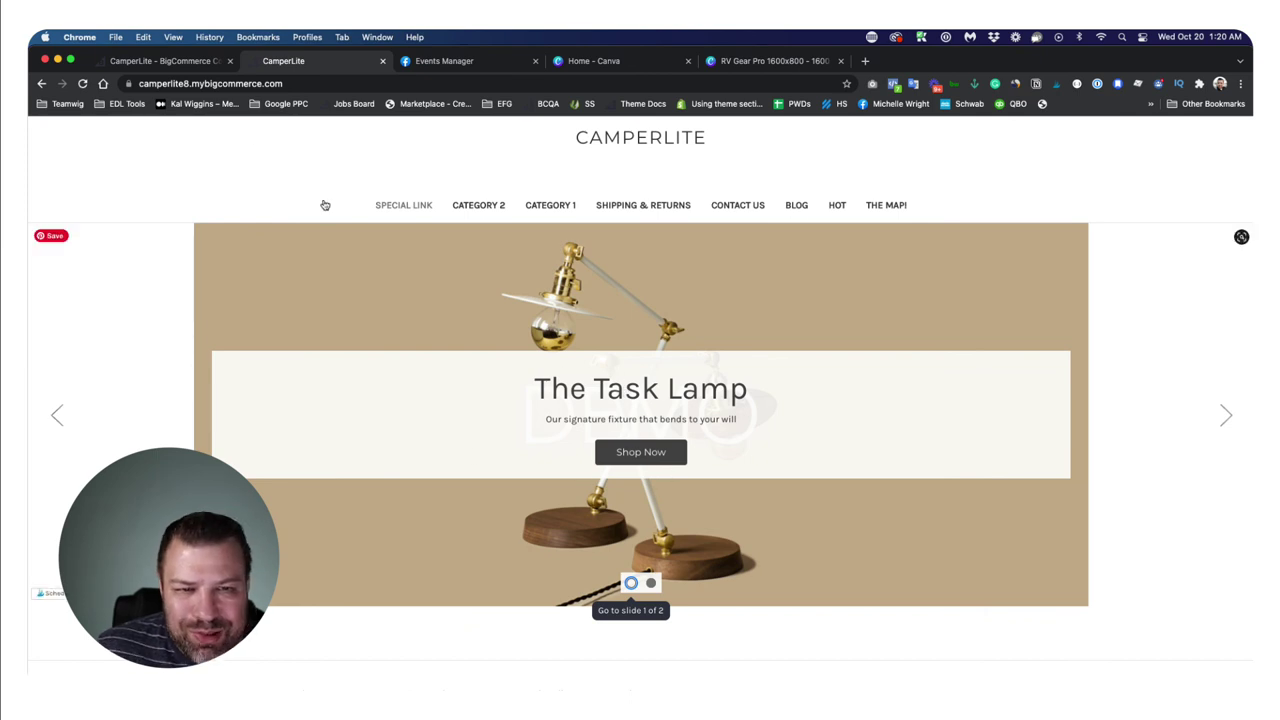
left_click(180, 64)
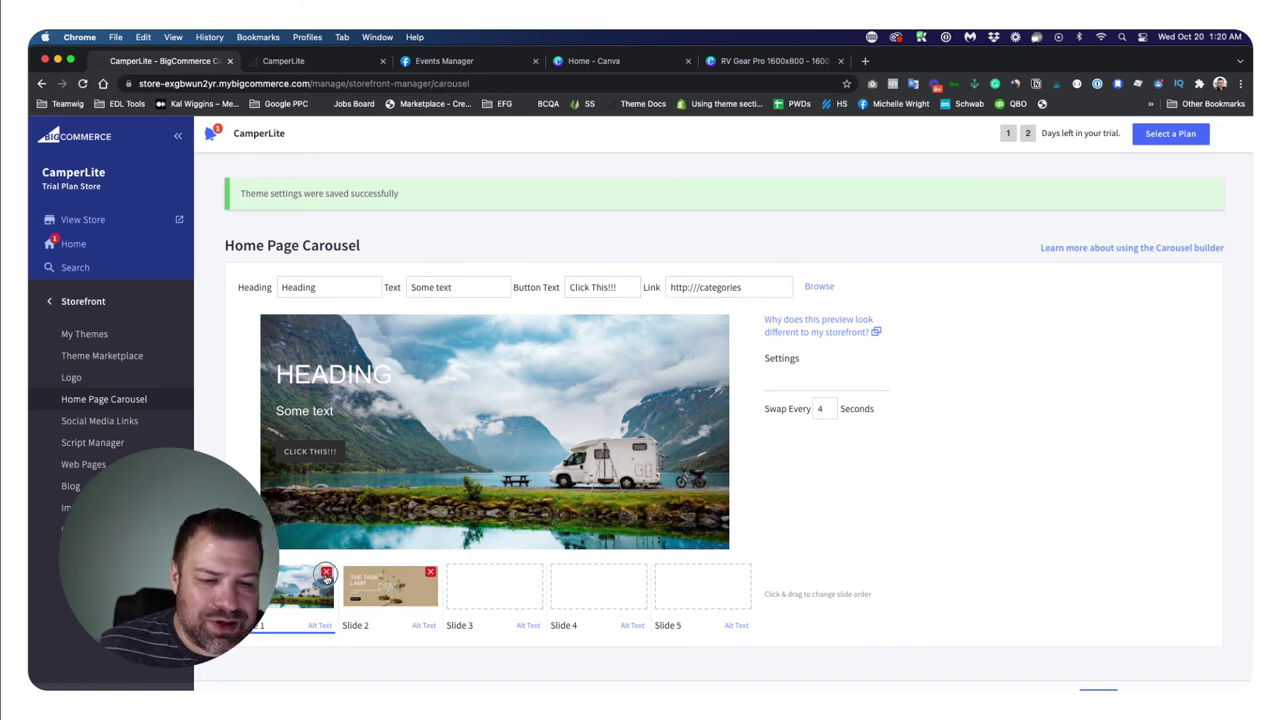
left_click(326, 573)
left_click(431, 574)
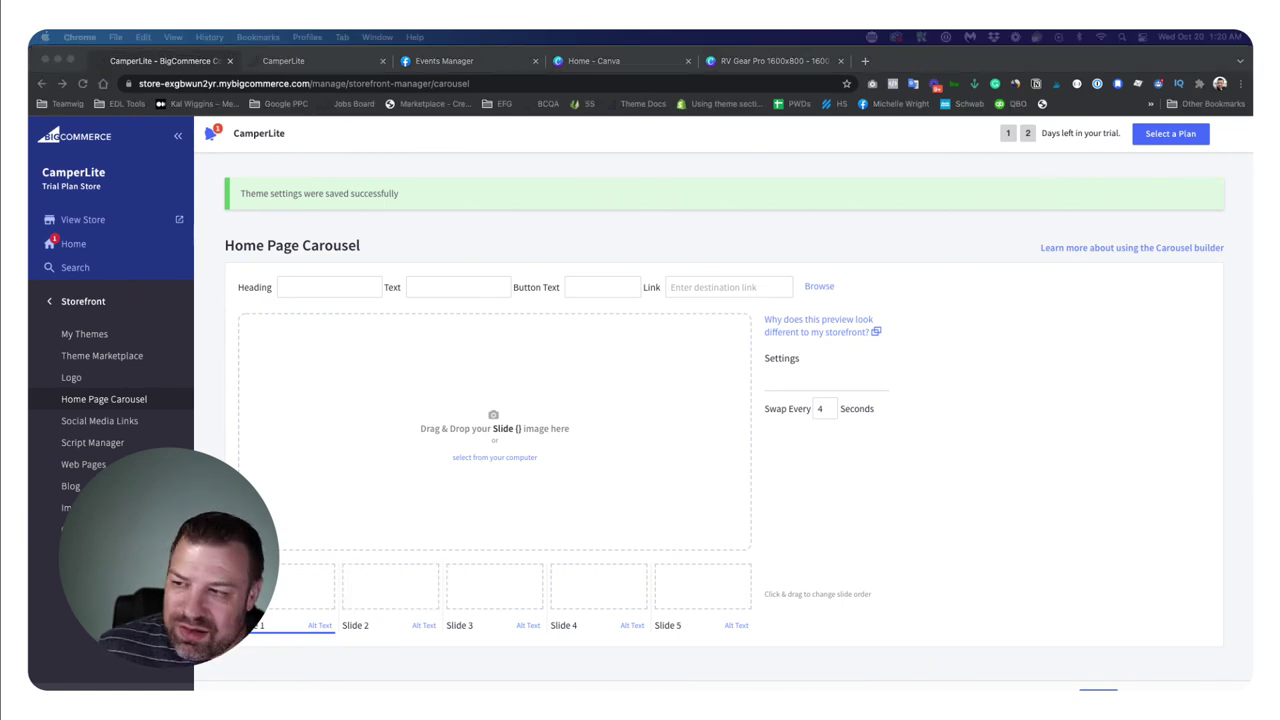
- Add the lake, night-time and RV interior banners as Slides 1, 2 and 3
left_click_drag(40, 420, 420, 415)
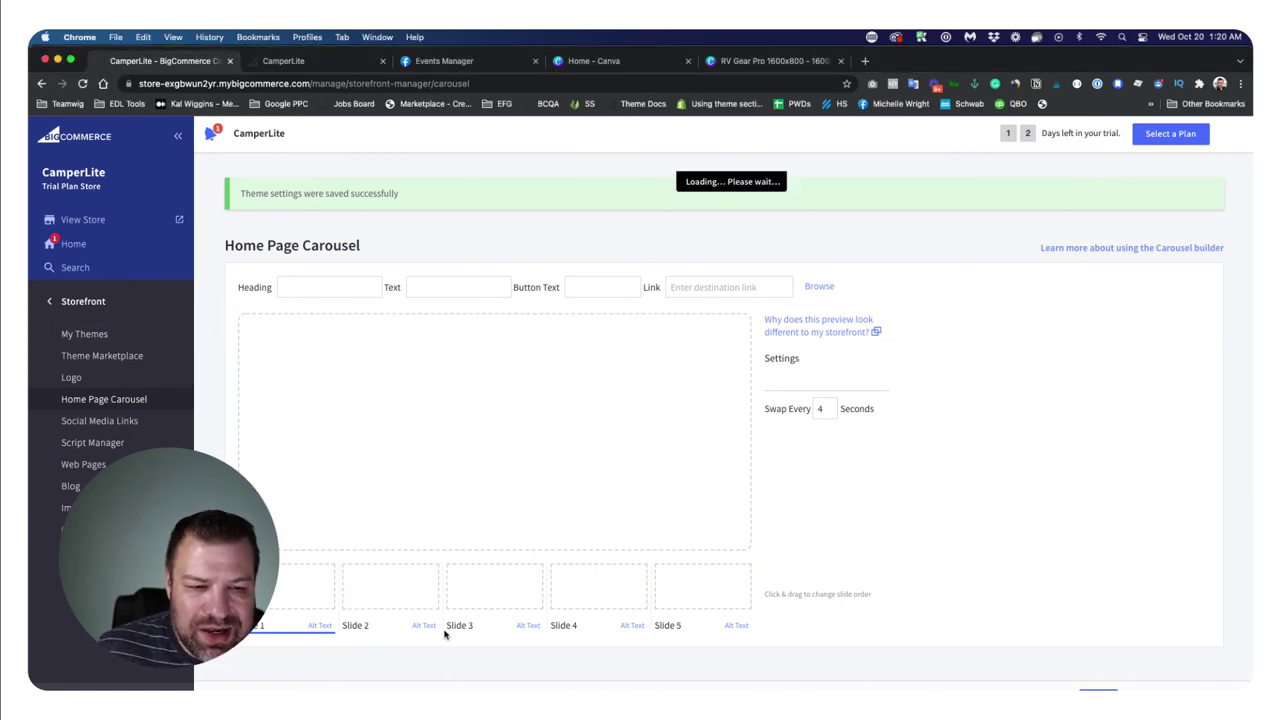
left_click(397, 594)
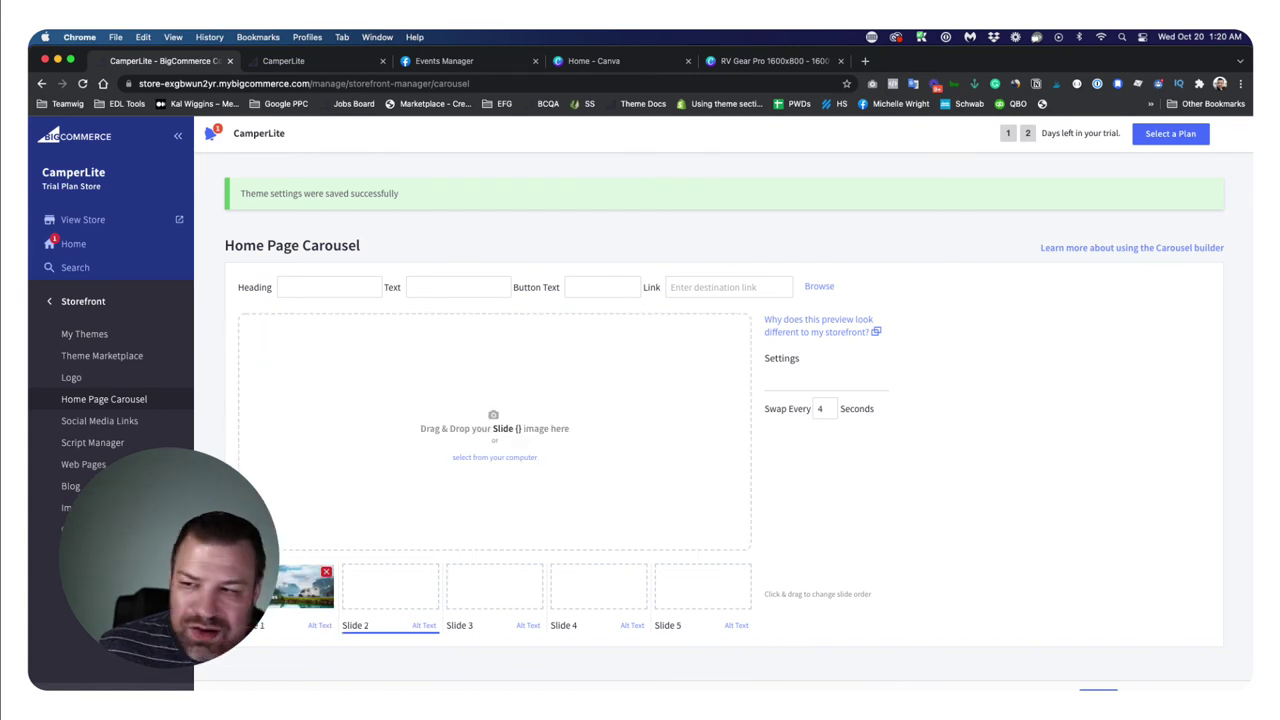
left_click_drag(230, 480, 433, 390)
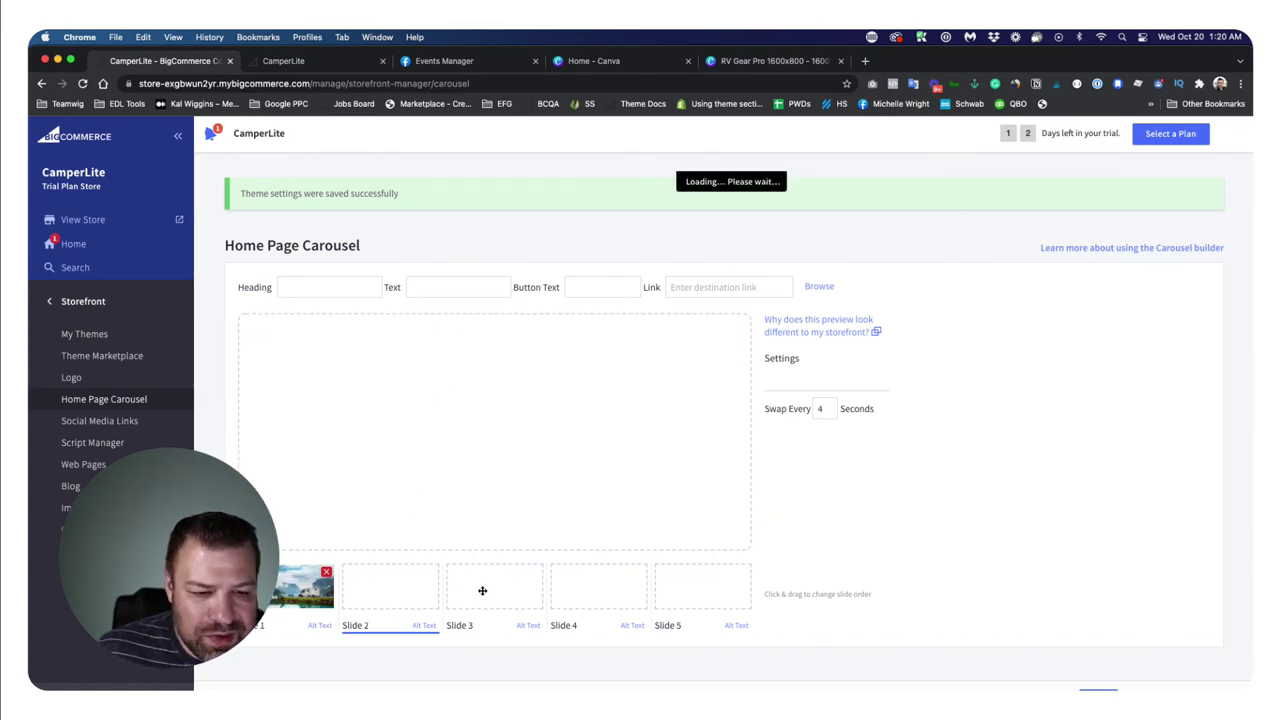
left_click(493, 591)
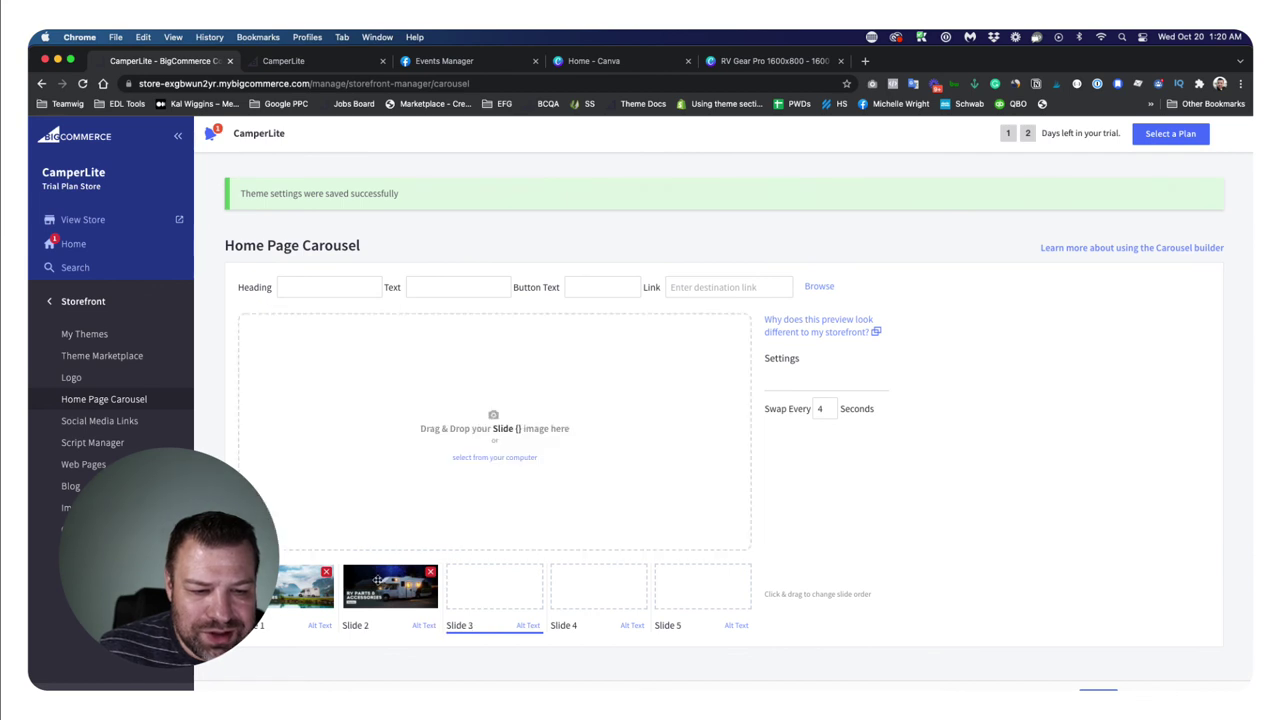
left_click_drag(230, 500, 503, 389)
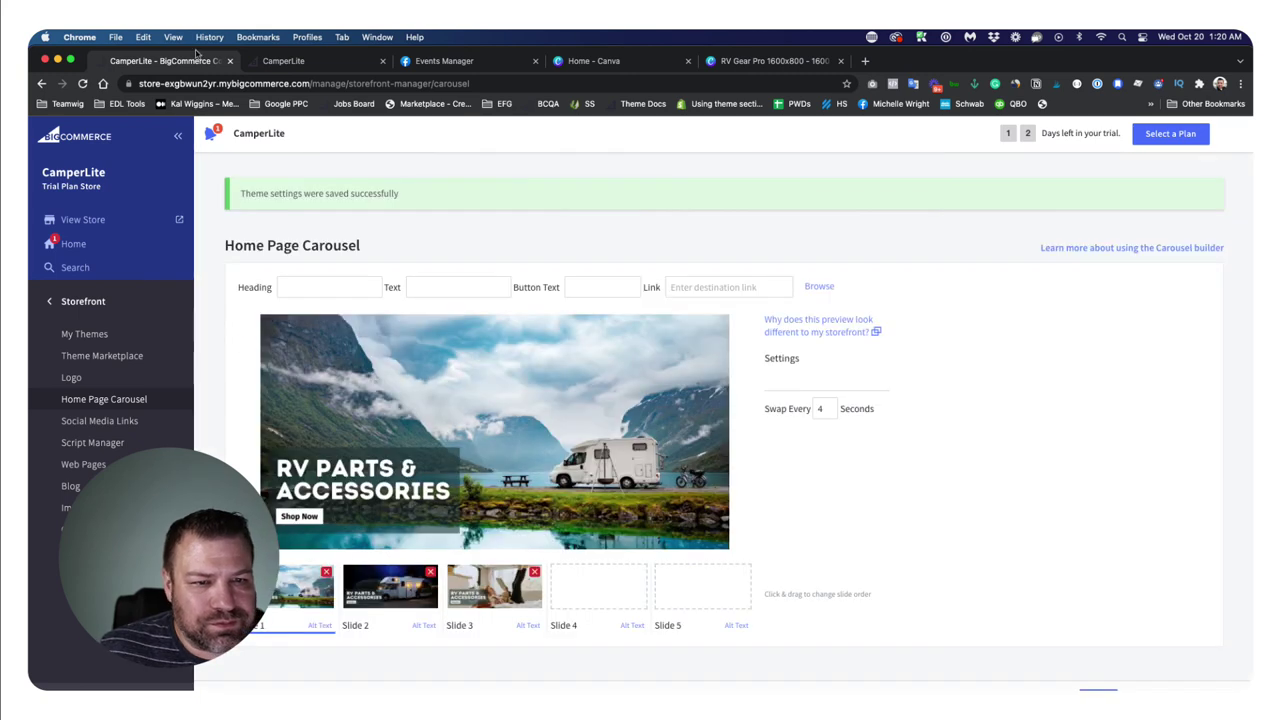
- Reload the CamperLite storefront and cycle through the lake, night and interior RV slides
left_click(286, 62)
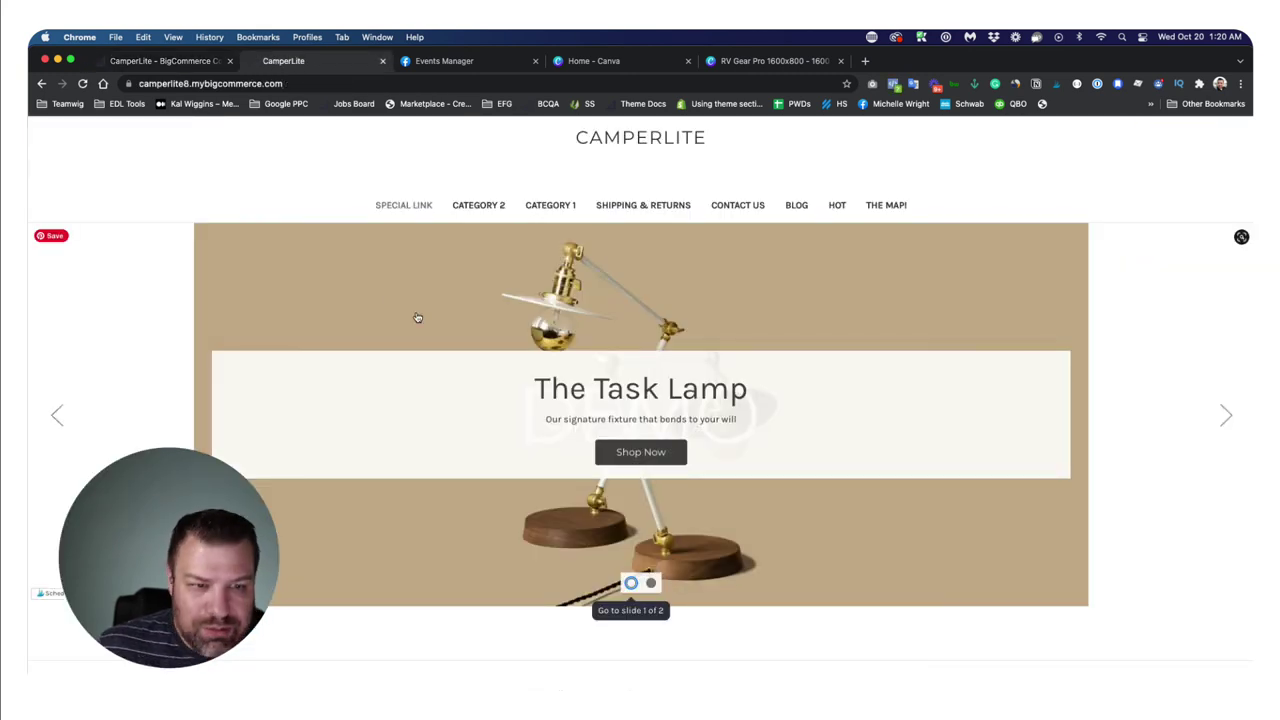
key("super+r")
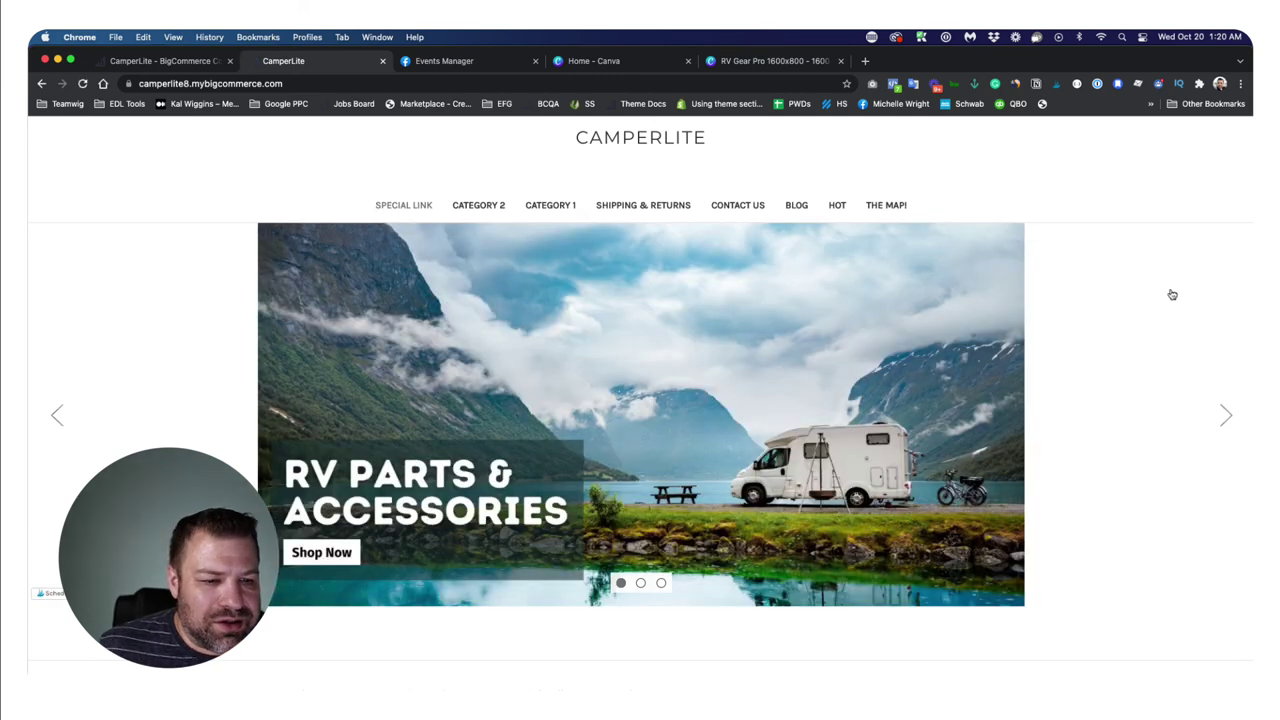
left_click(1225, 414)
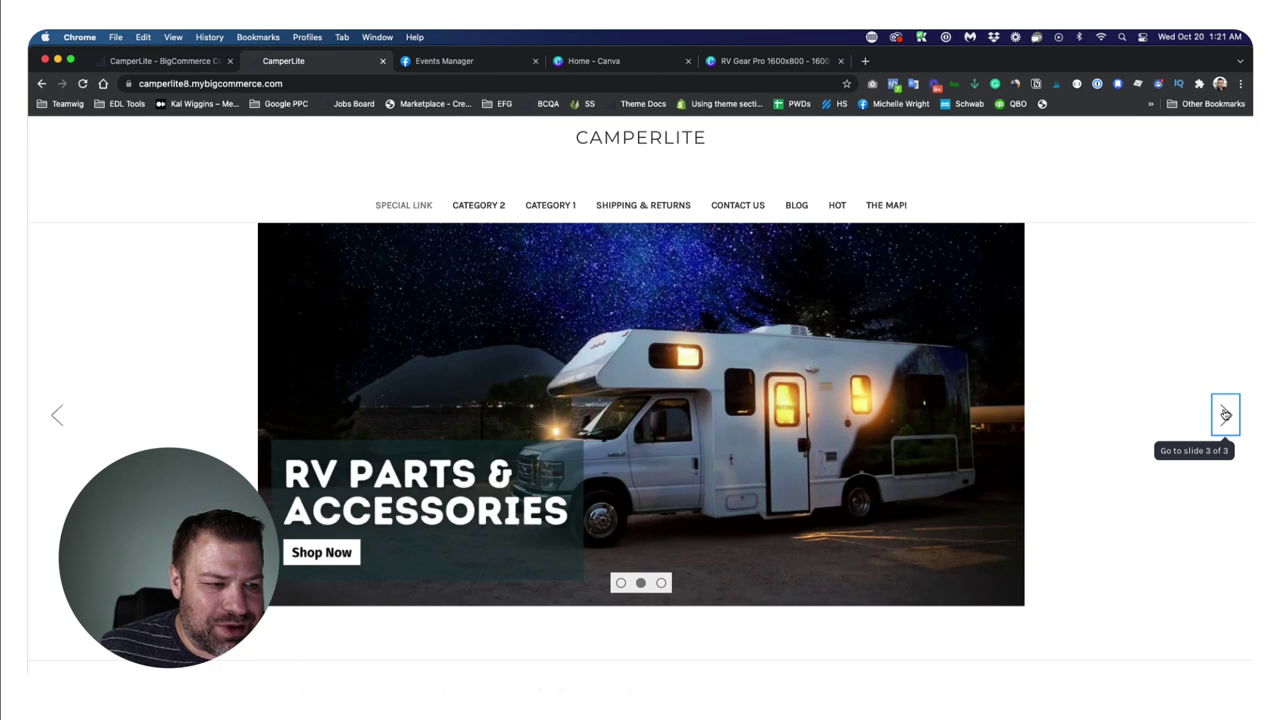
left_click(1225, 414)
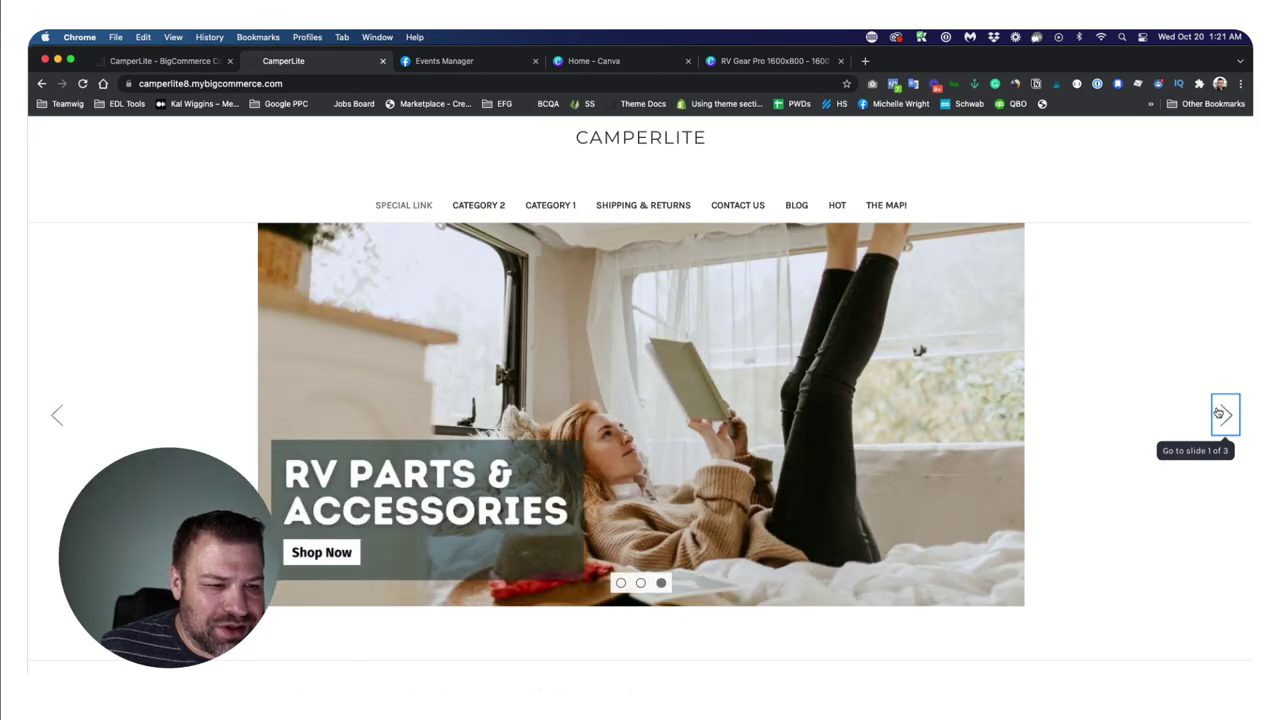
left_click(1225, 414)
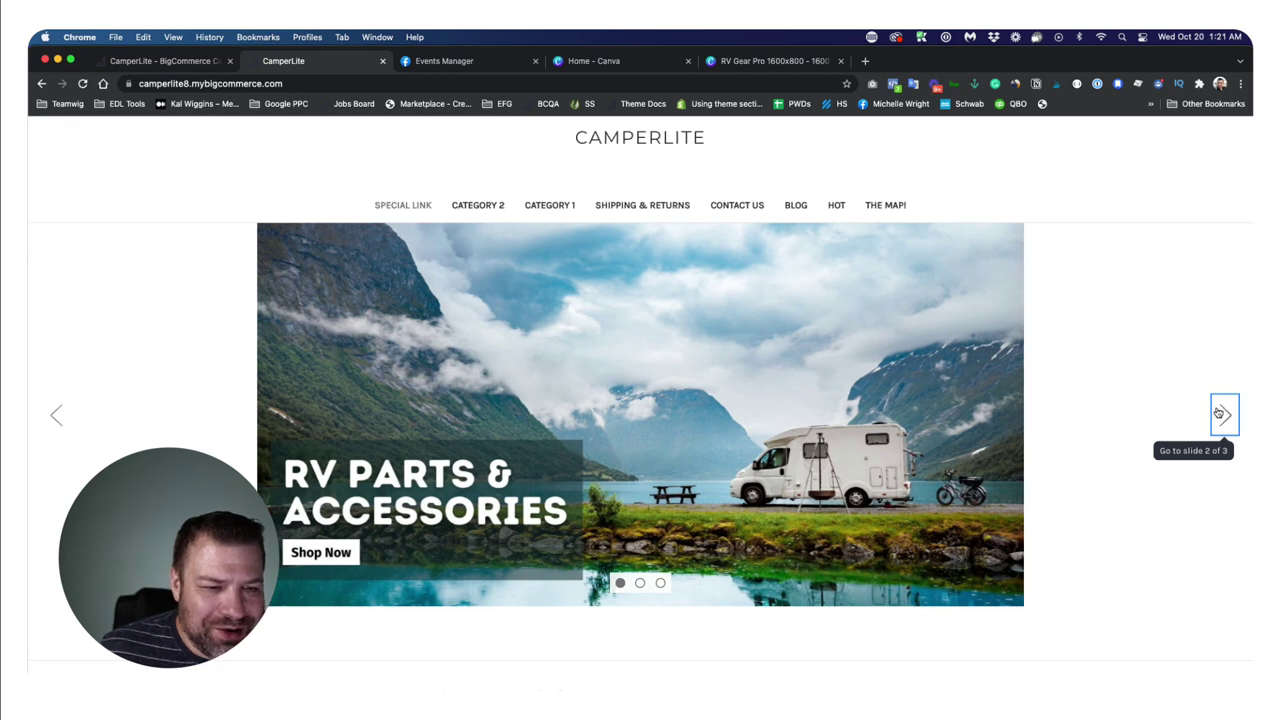
scroll(1232, 308, "down", 1)
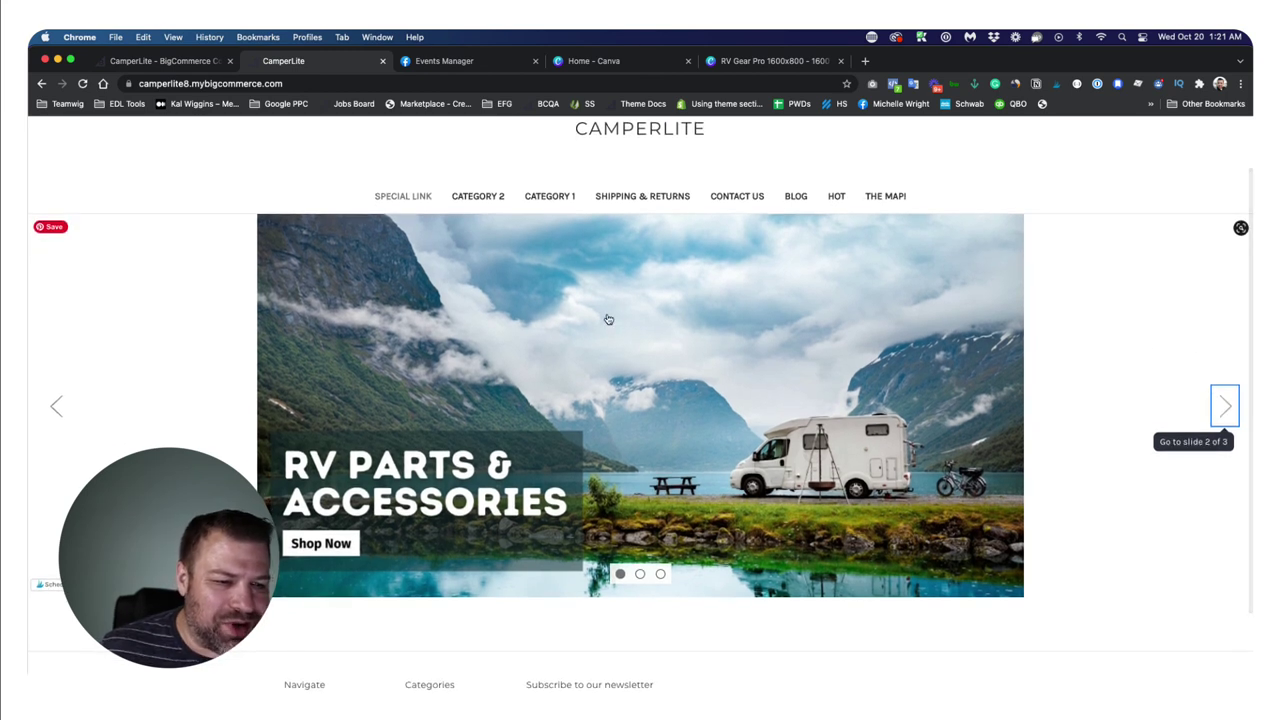
scroll(808, 326, "up", 1)
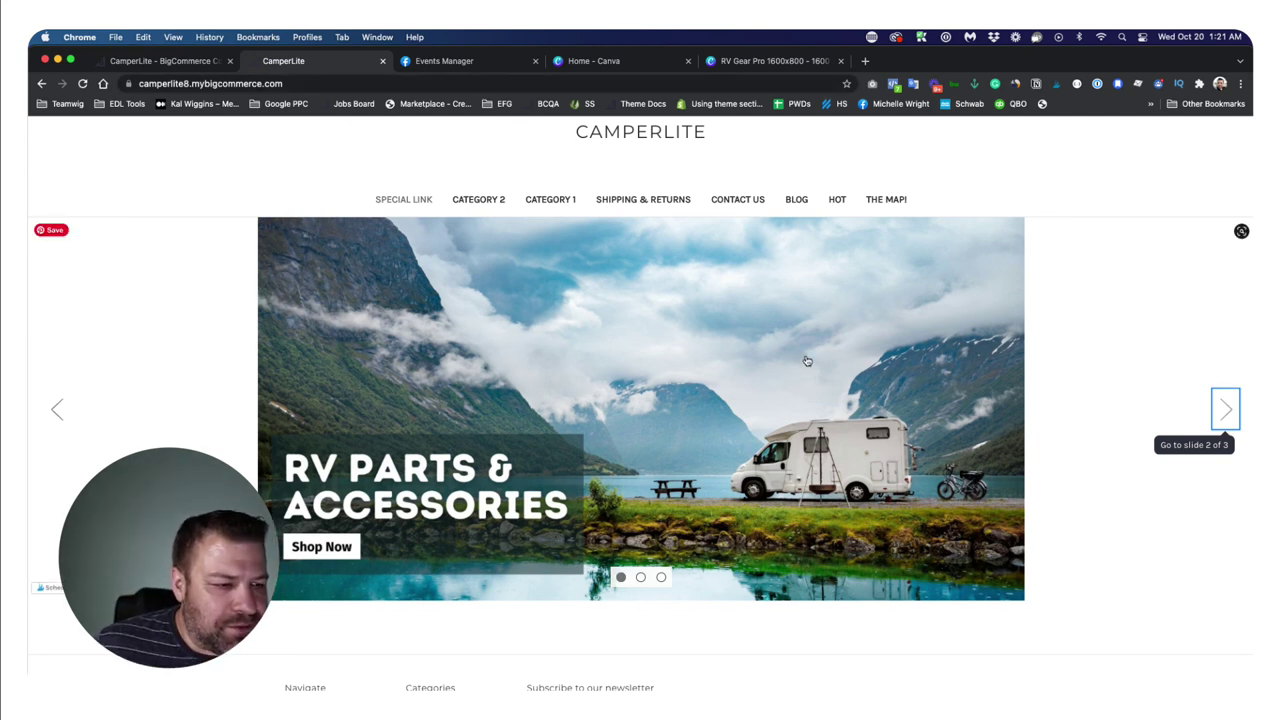
left_click(1224, 408)
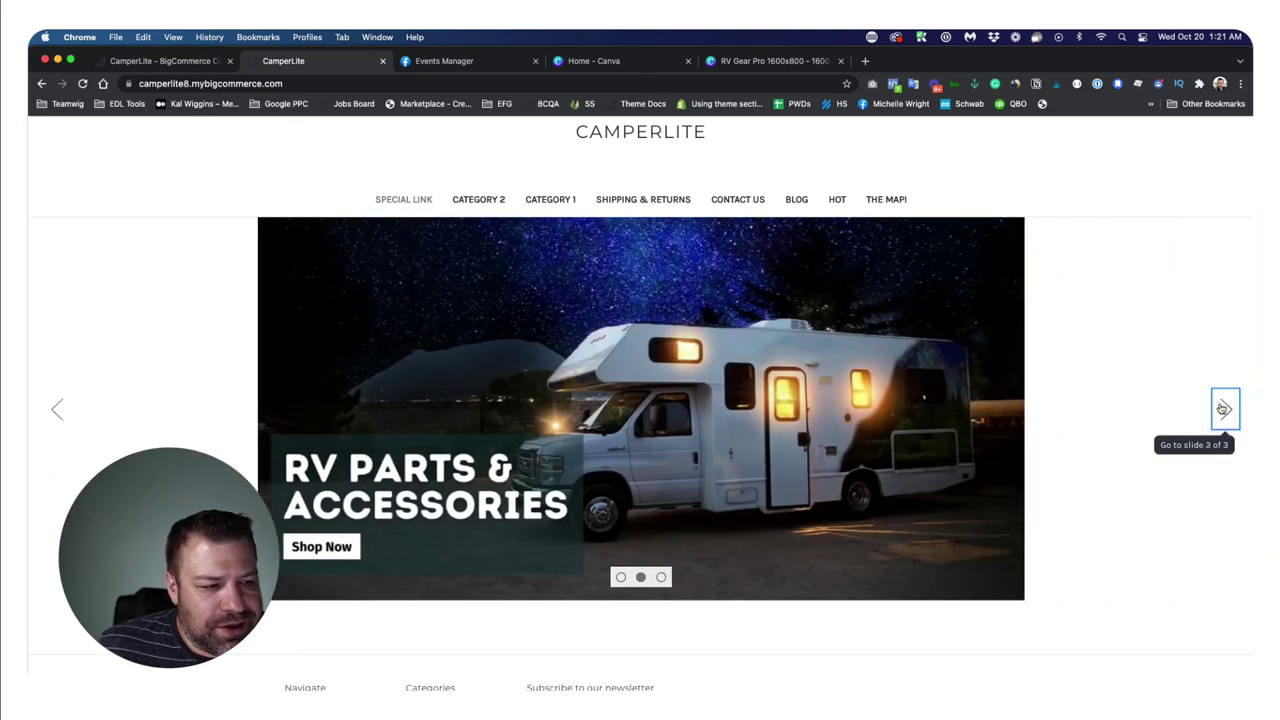
left_click(1224, 408)
left_click(1223, 408)
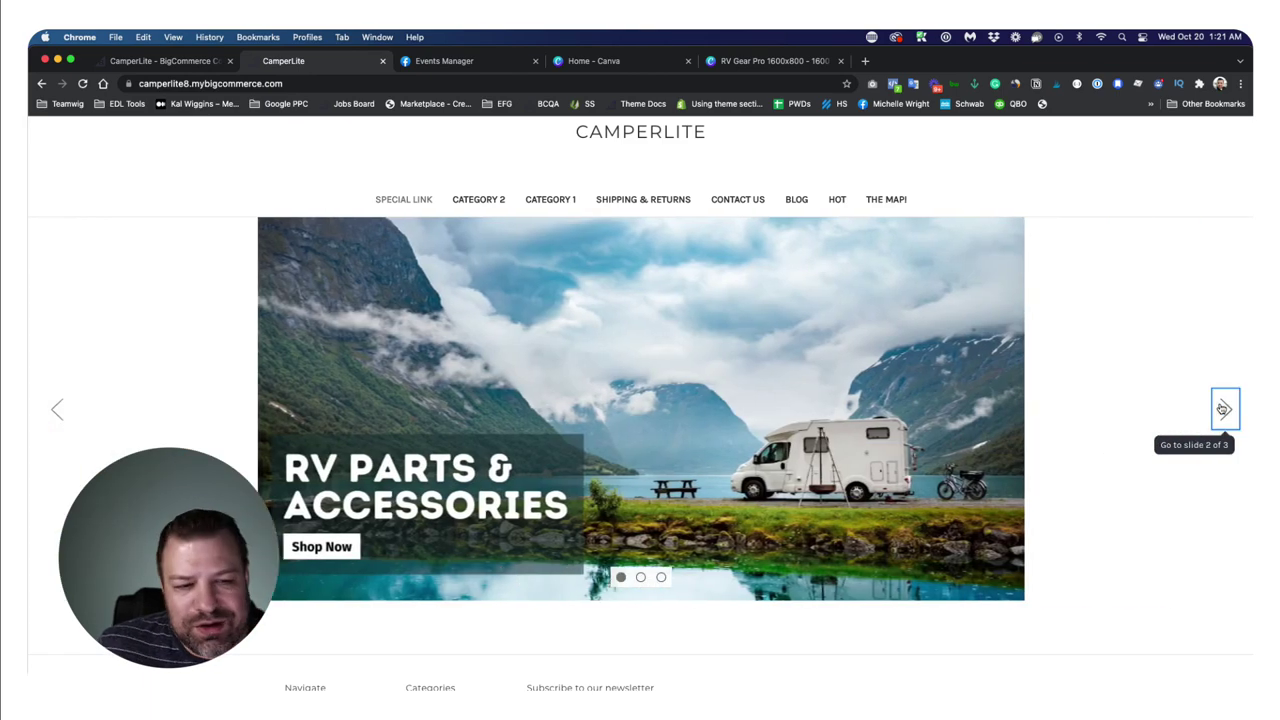
left_click(143, 62)
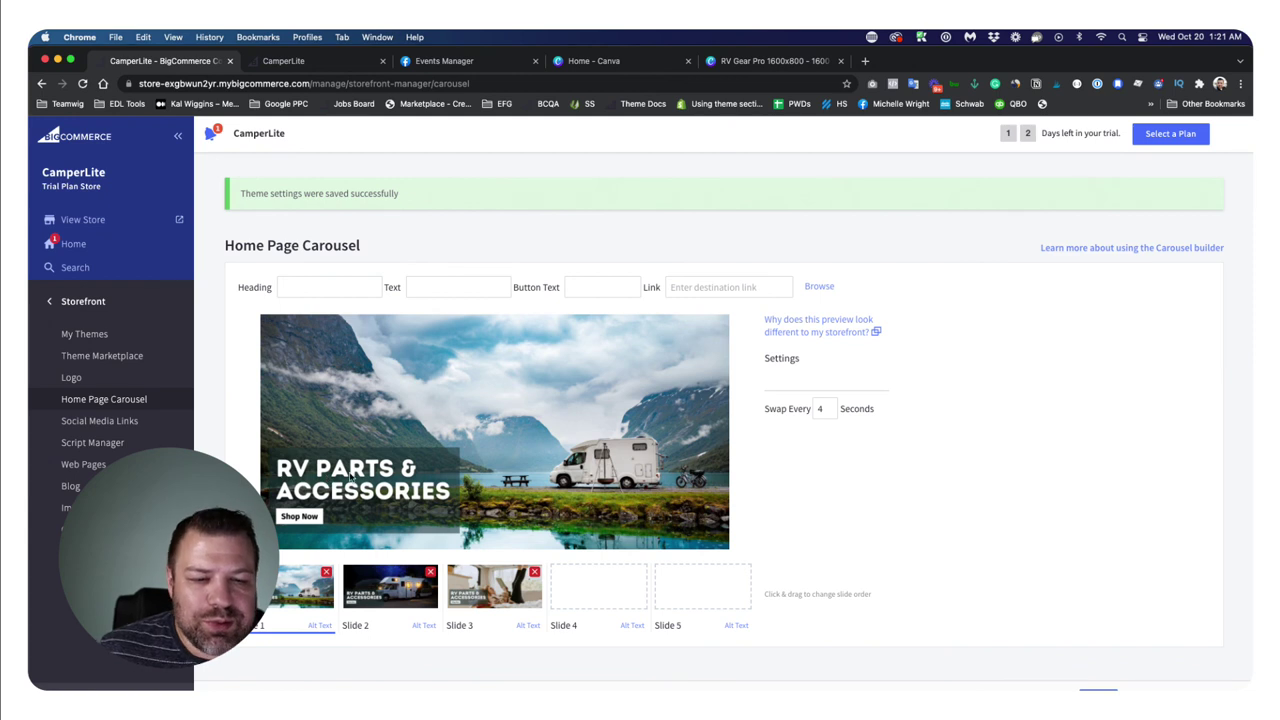
- Go to Storefront > My Themes and Customize the current Cornerstone theme in Page Builder
scroll(340, 470, "down", 1)
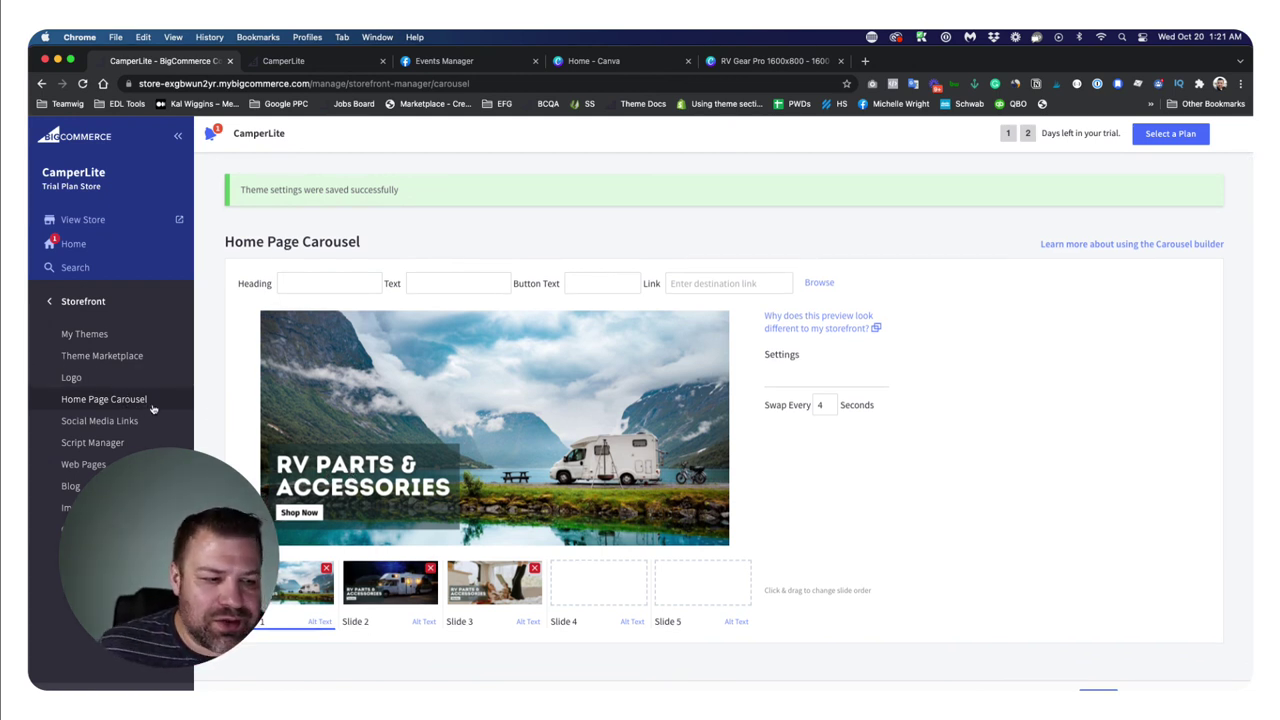
left_click(72, 302)
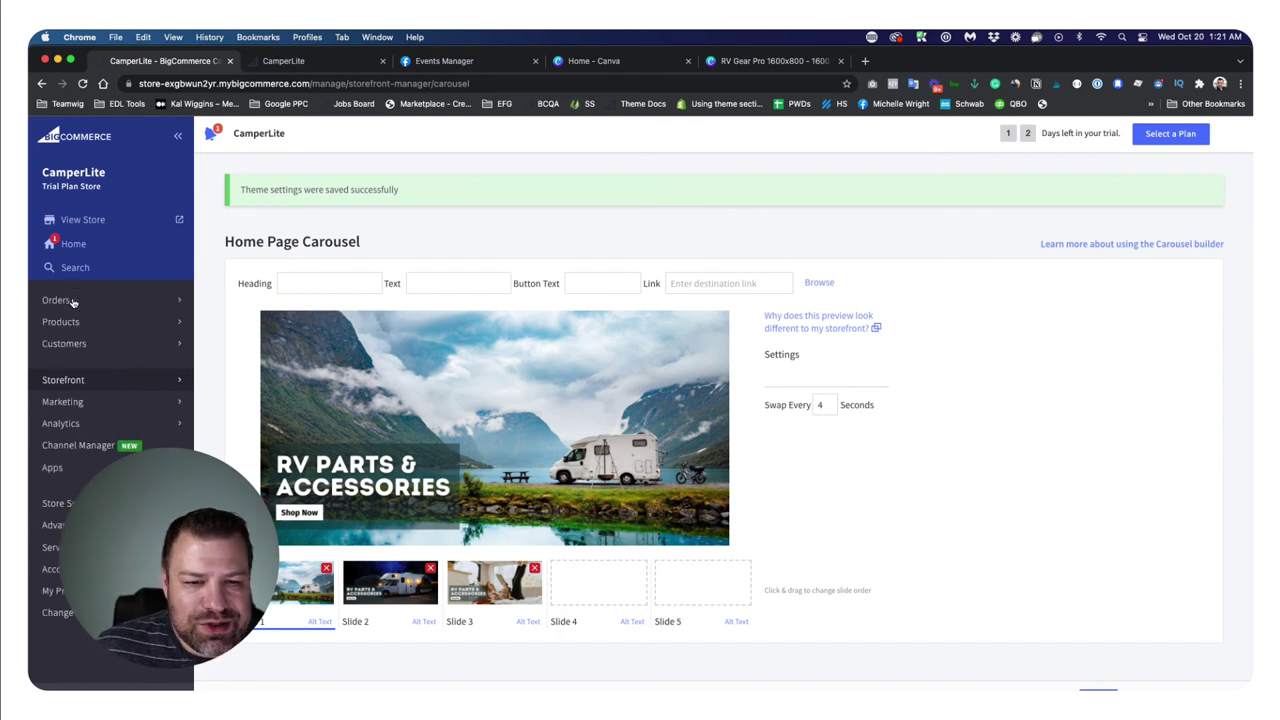
left_click(76, 381)
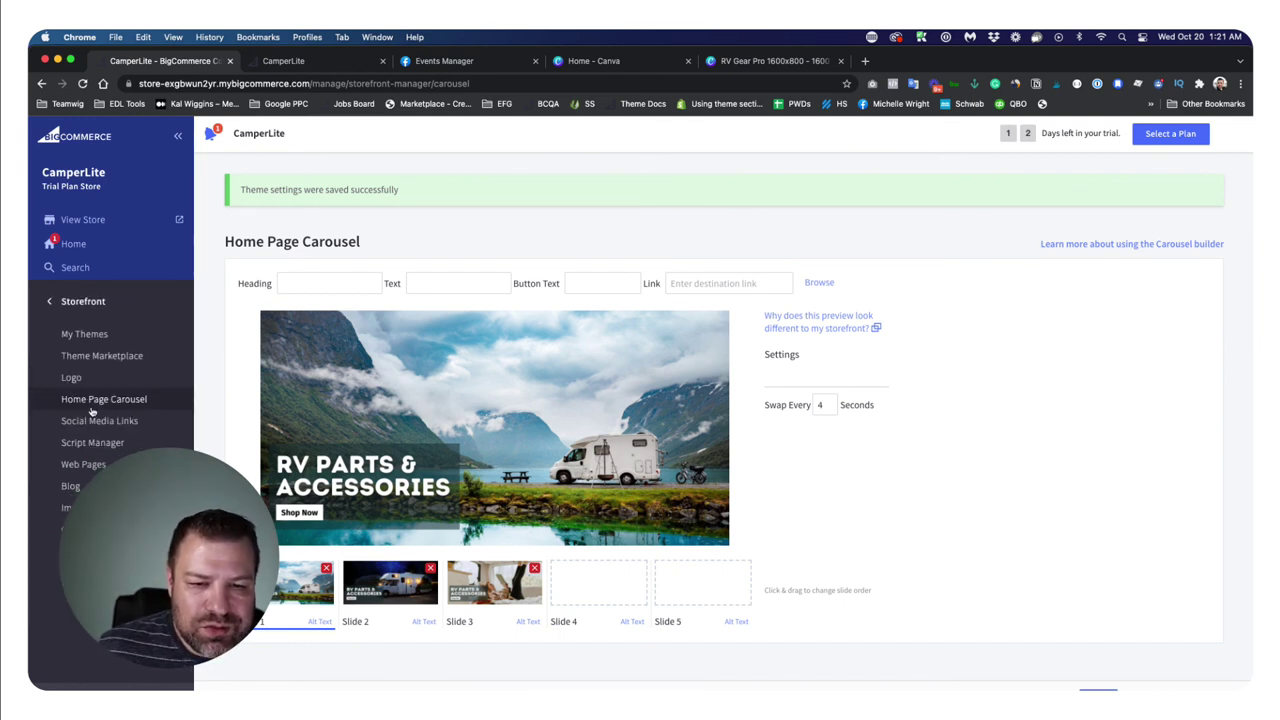
left_click(83, 336)
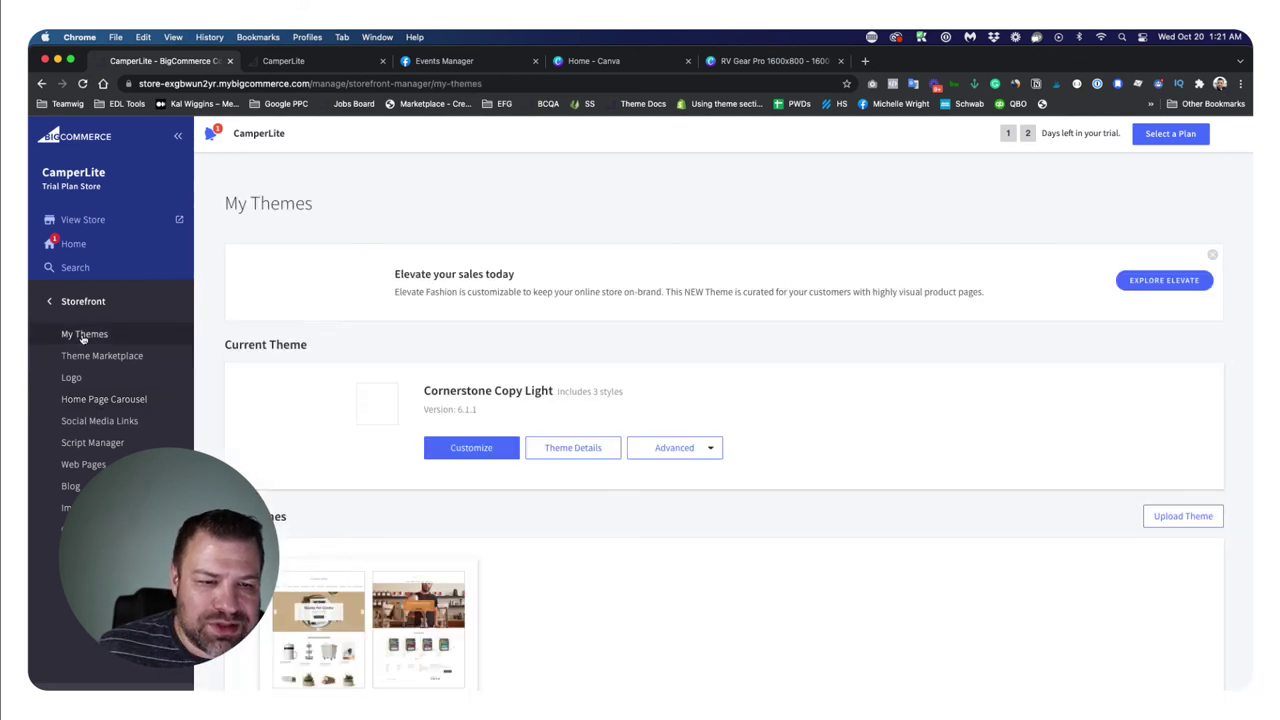
left_click(555, 452)
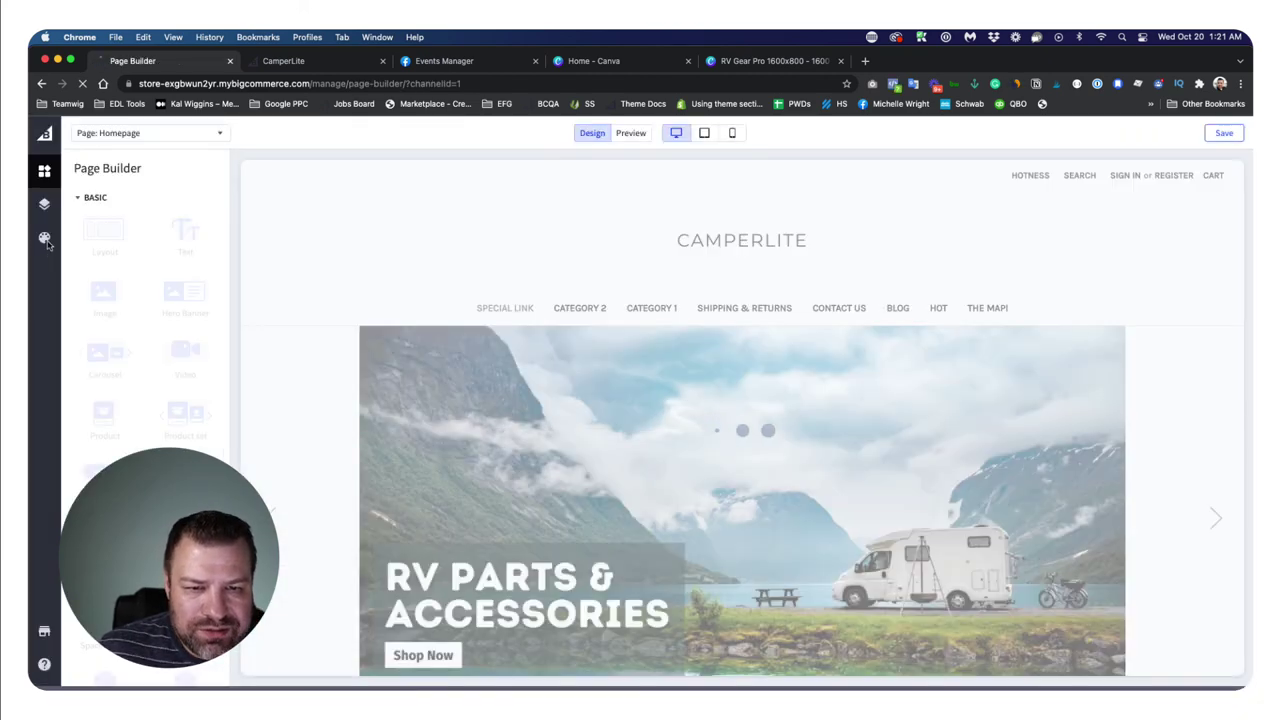
- Uncheck Show carousel under Theme Styles > Home Page and save the Page Builder
left_click(44, 240)
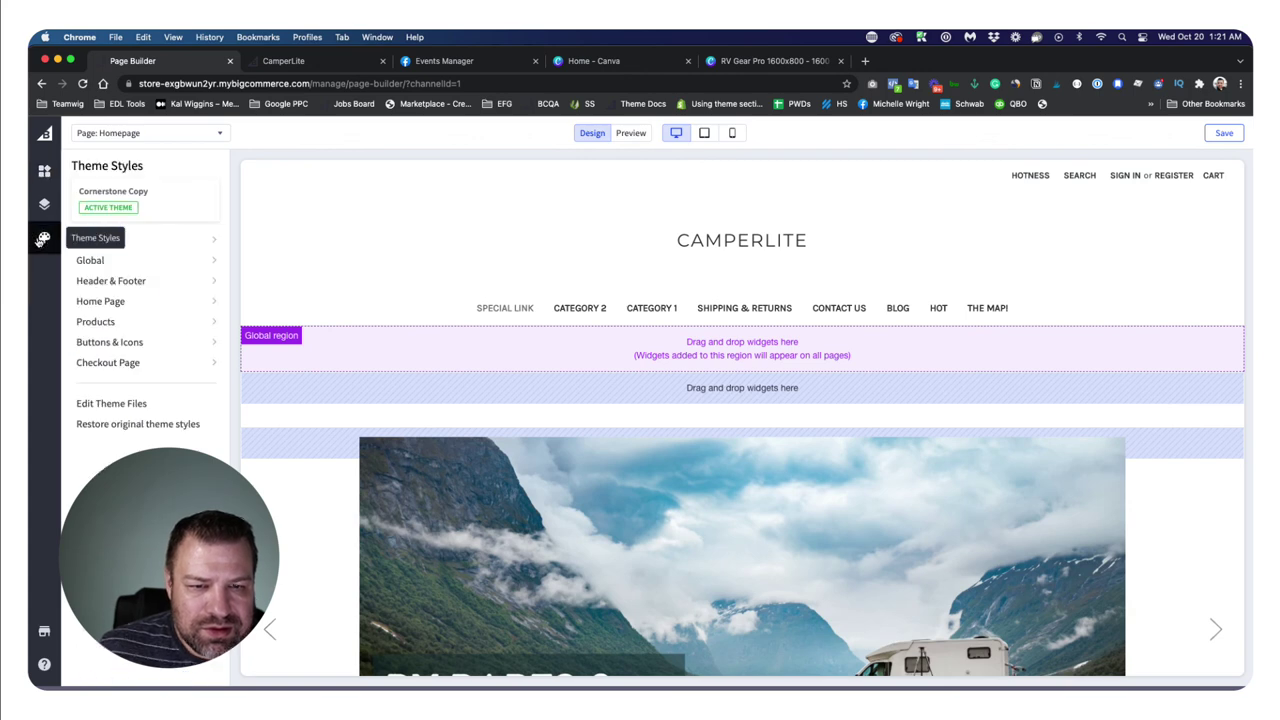
left_click(137, 303)
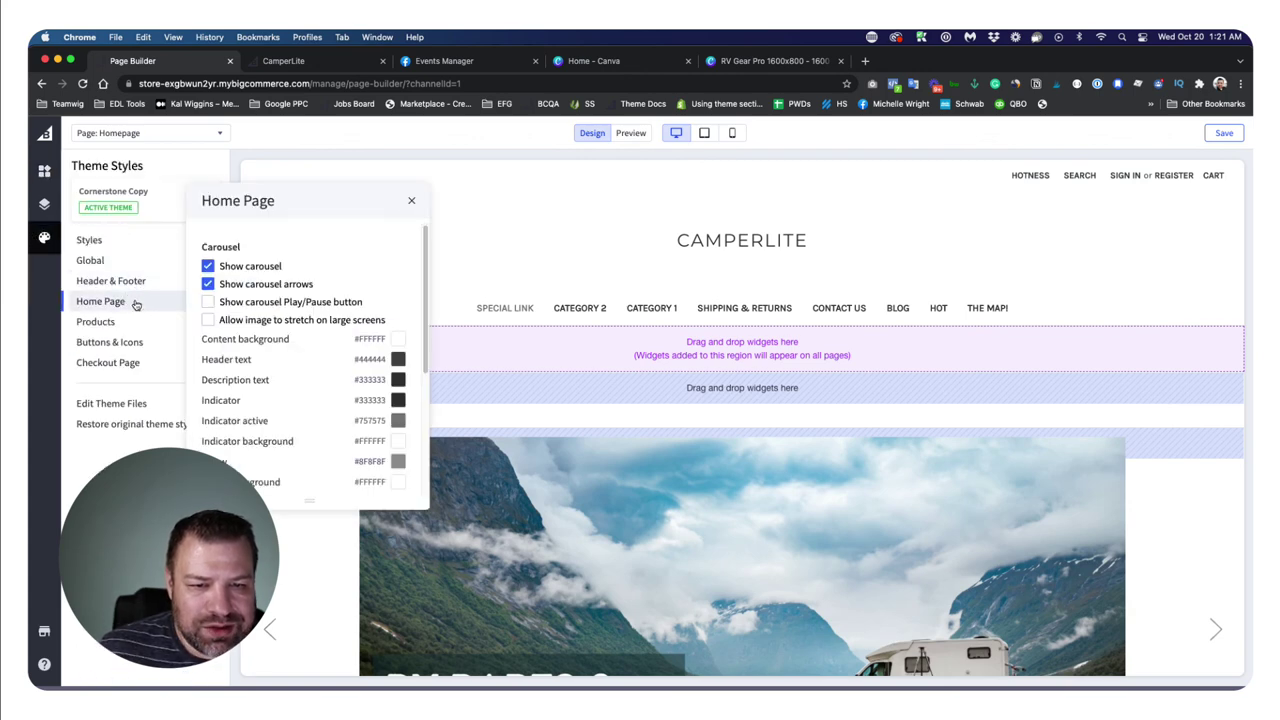
left_click(208, 266)
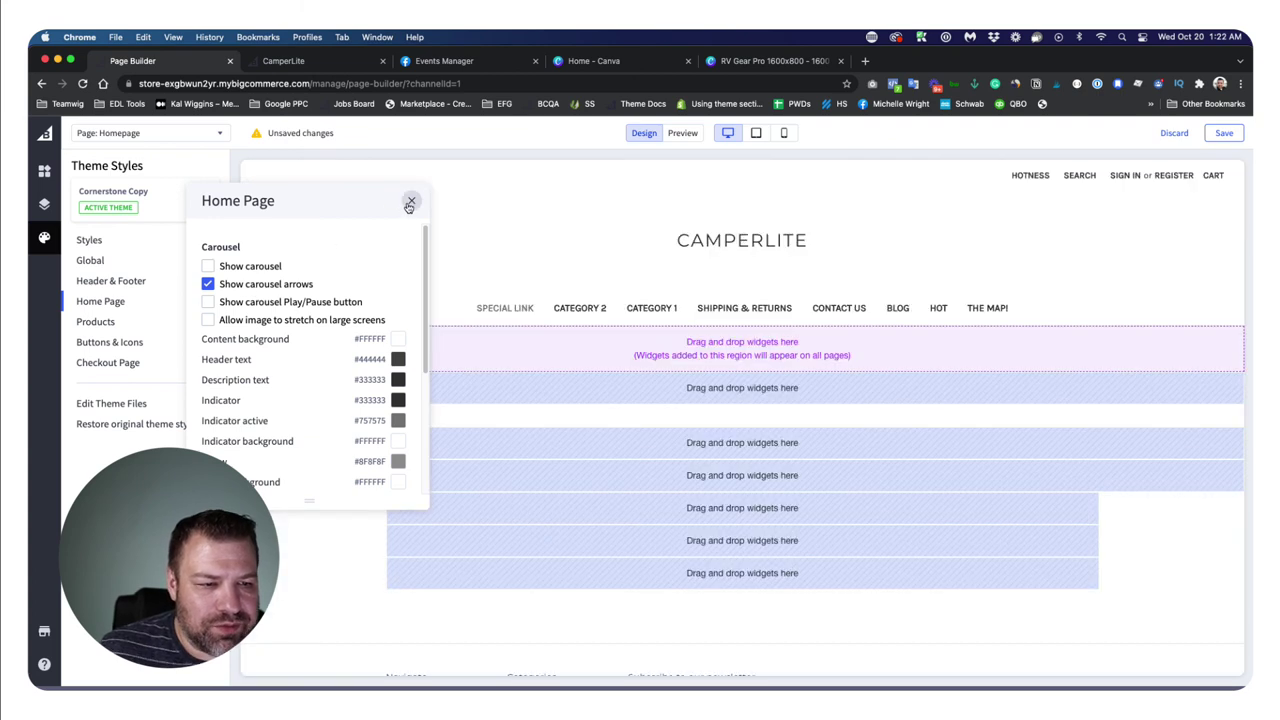
left_click(409, 202)
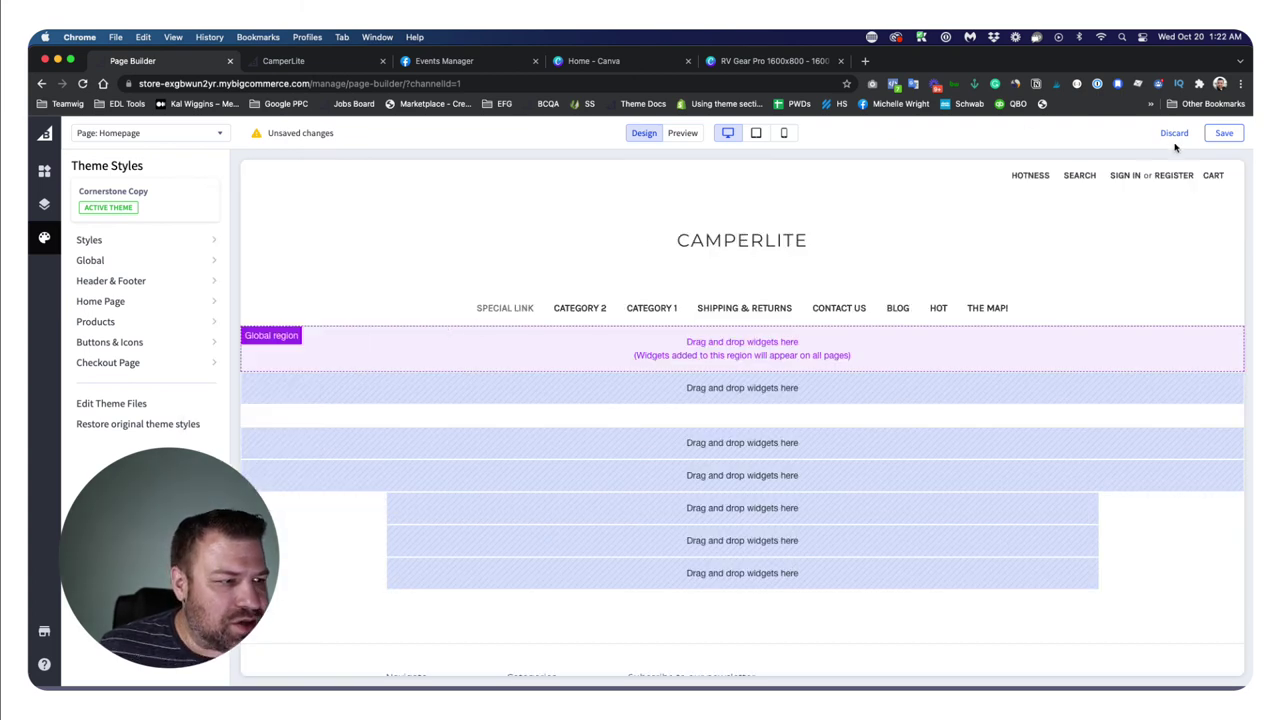
left_click(1224, 133)
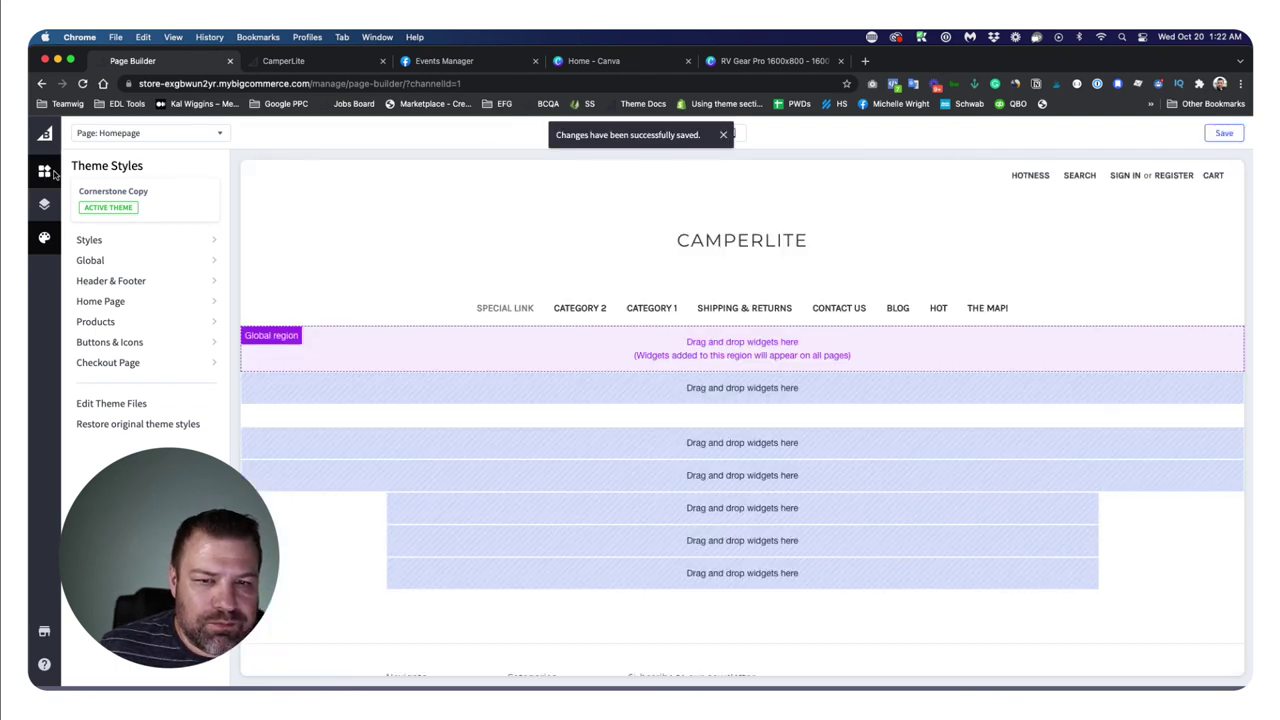
- Drop an Image widget at the top of the homepage and upload the lake RV banner
left_click(46, 172)
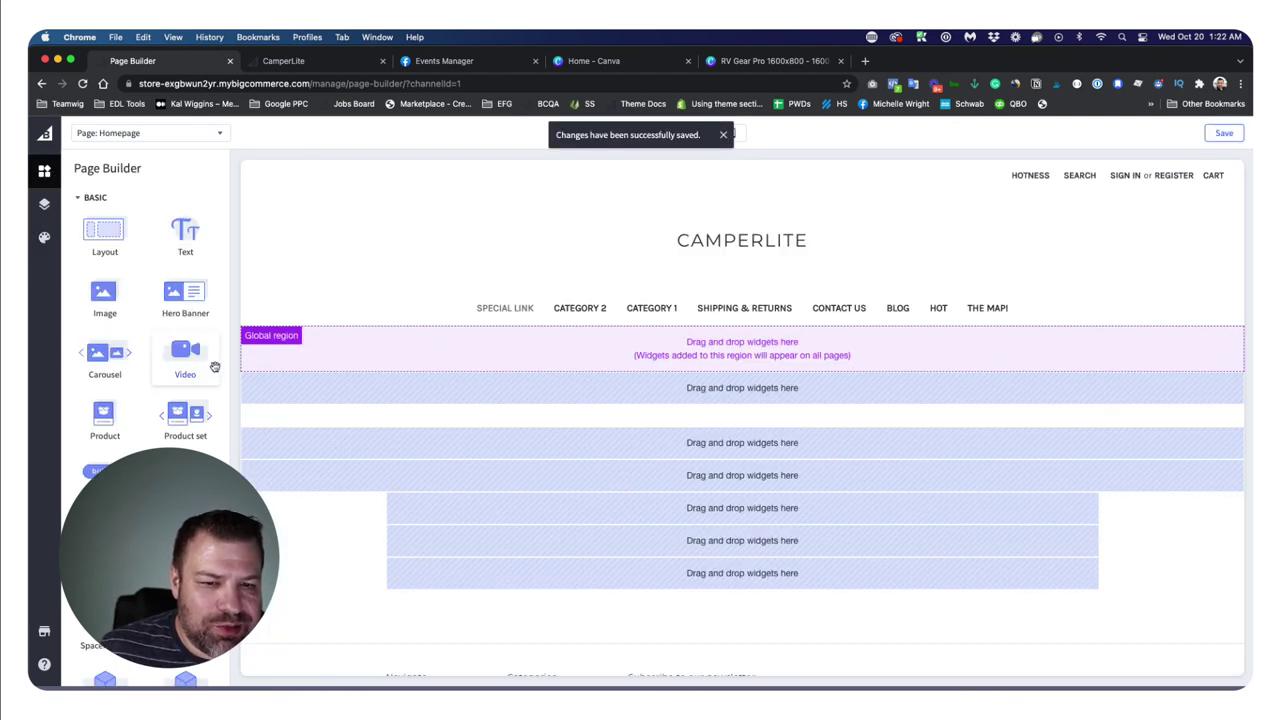
left_click_drag(104, 295, 740, 388)
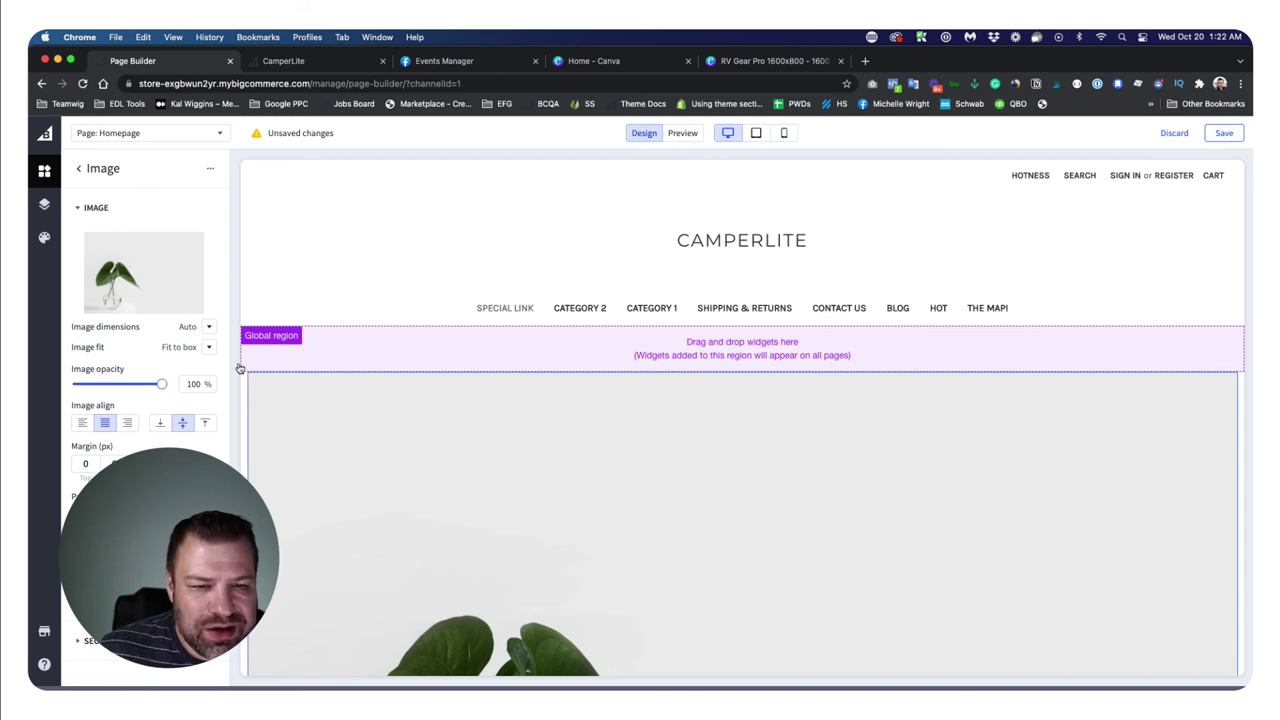
left_click(158, 276)
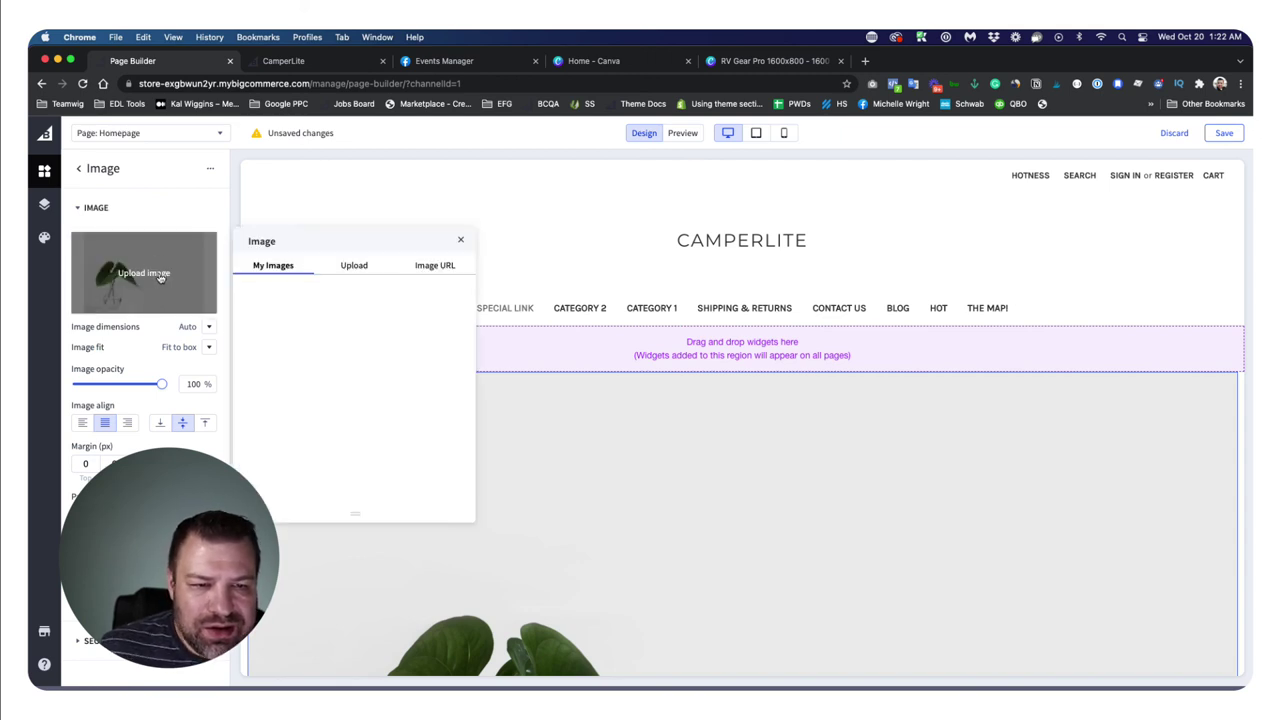
left_click(356, 267)
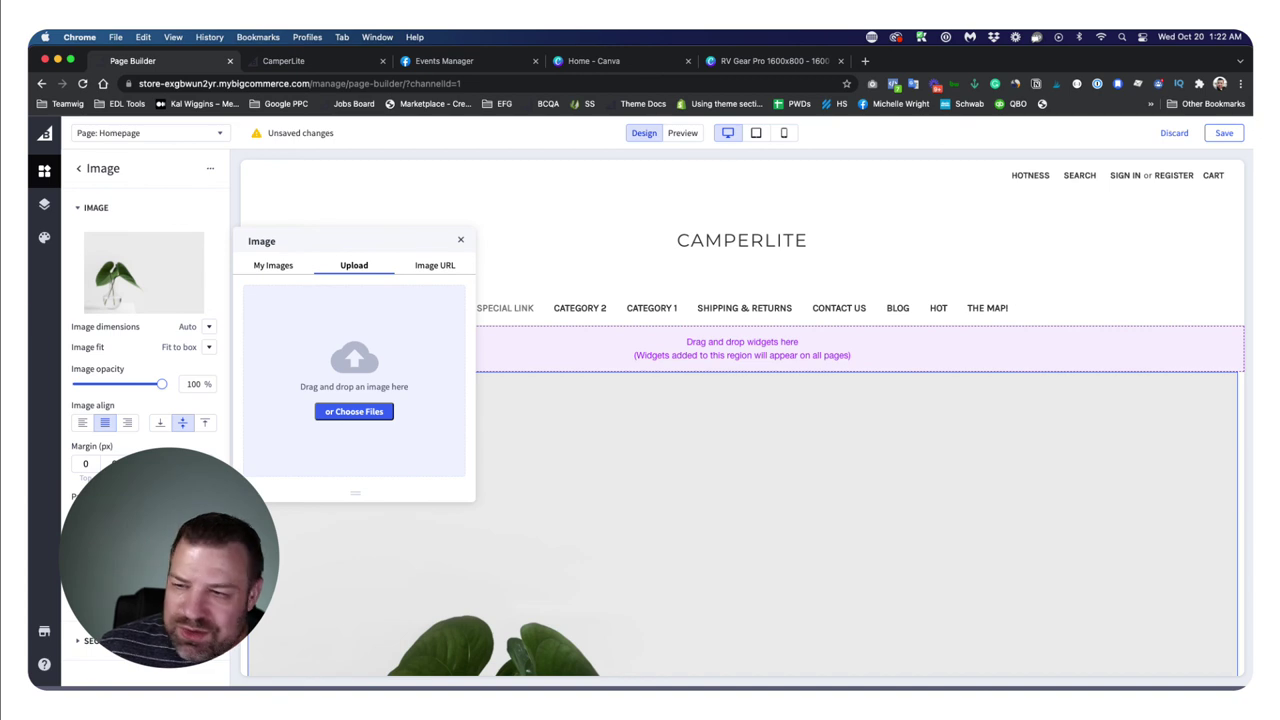
left_click_drag(354, 400, 366, 309)
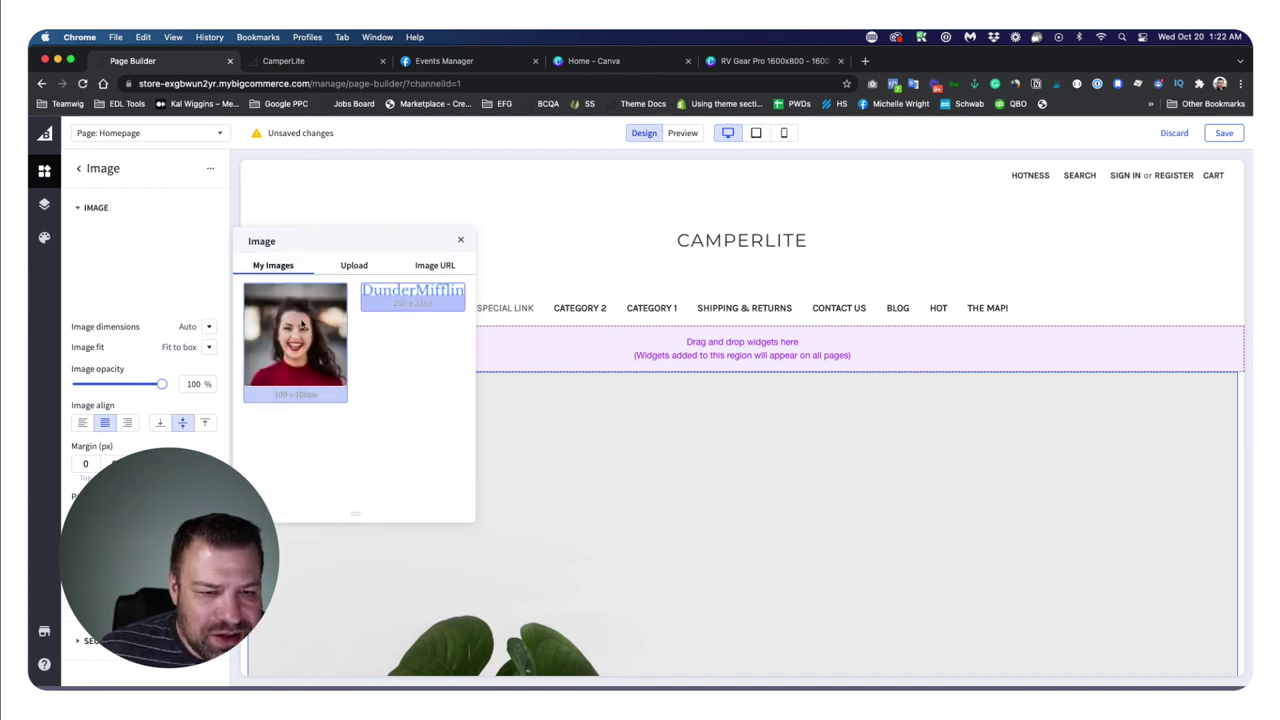
- Set the image to fit its box, then delete the RV banner Image widget
left_click(209, 349)
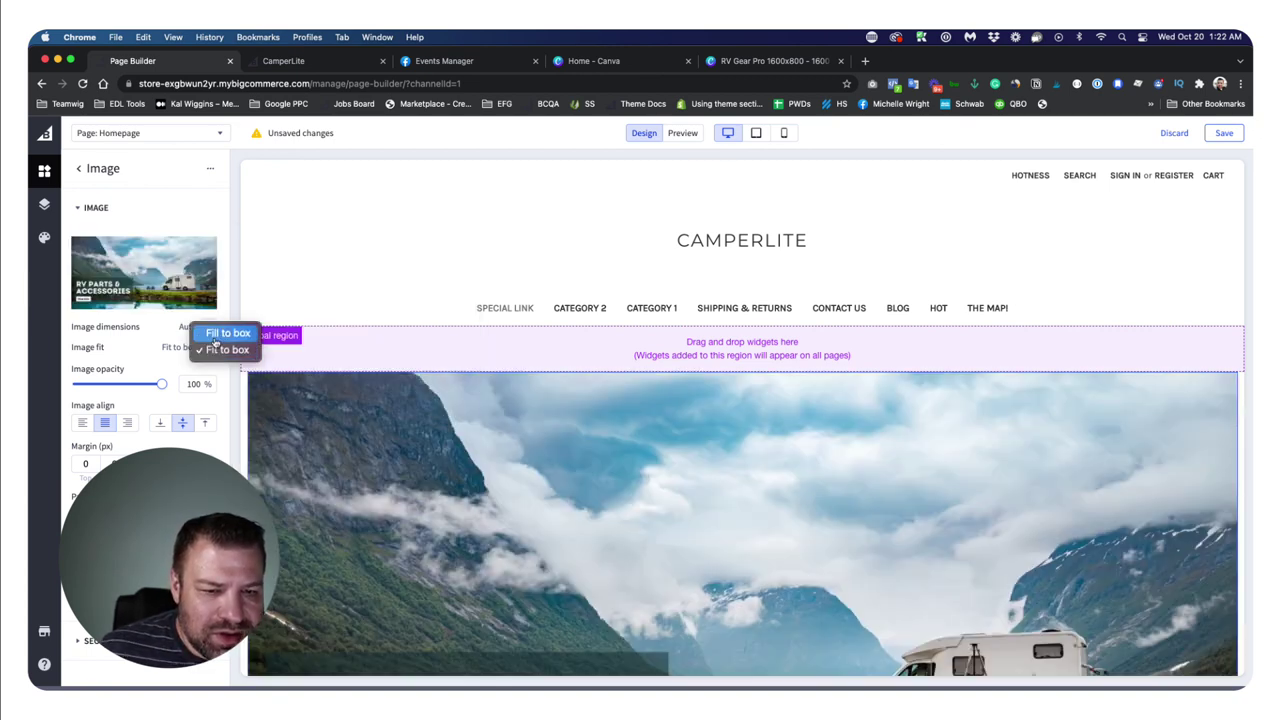
left_click(227, 350)
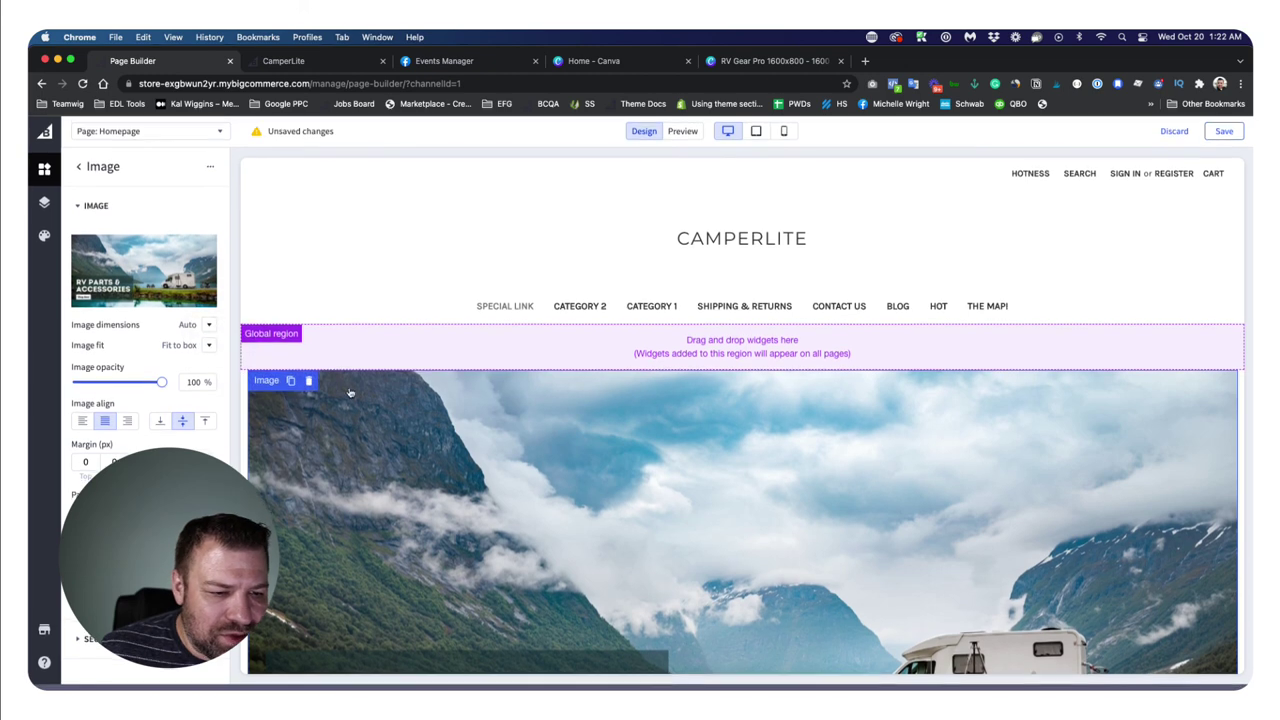
scroll(559, 424, "down", 5)
scroll(559, 424, "up", 5)
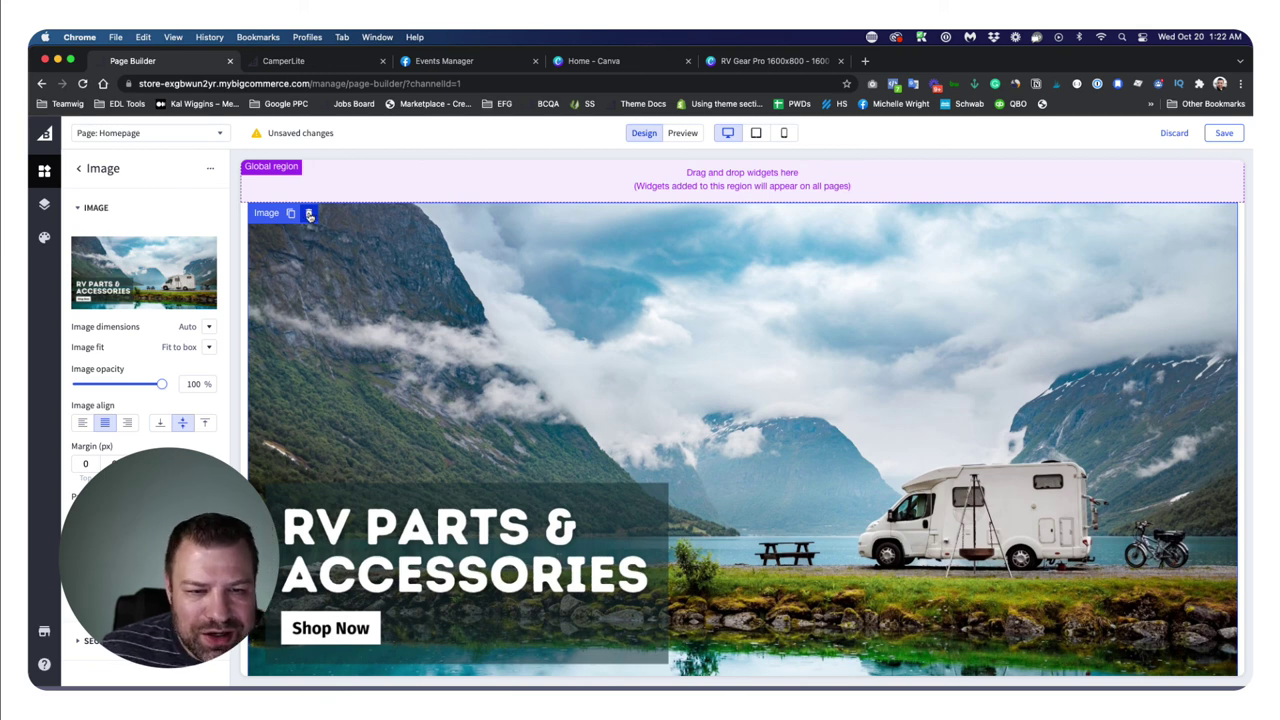
left_click(310, 215)
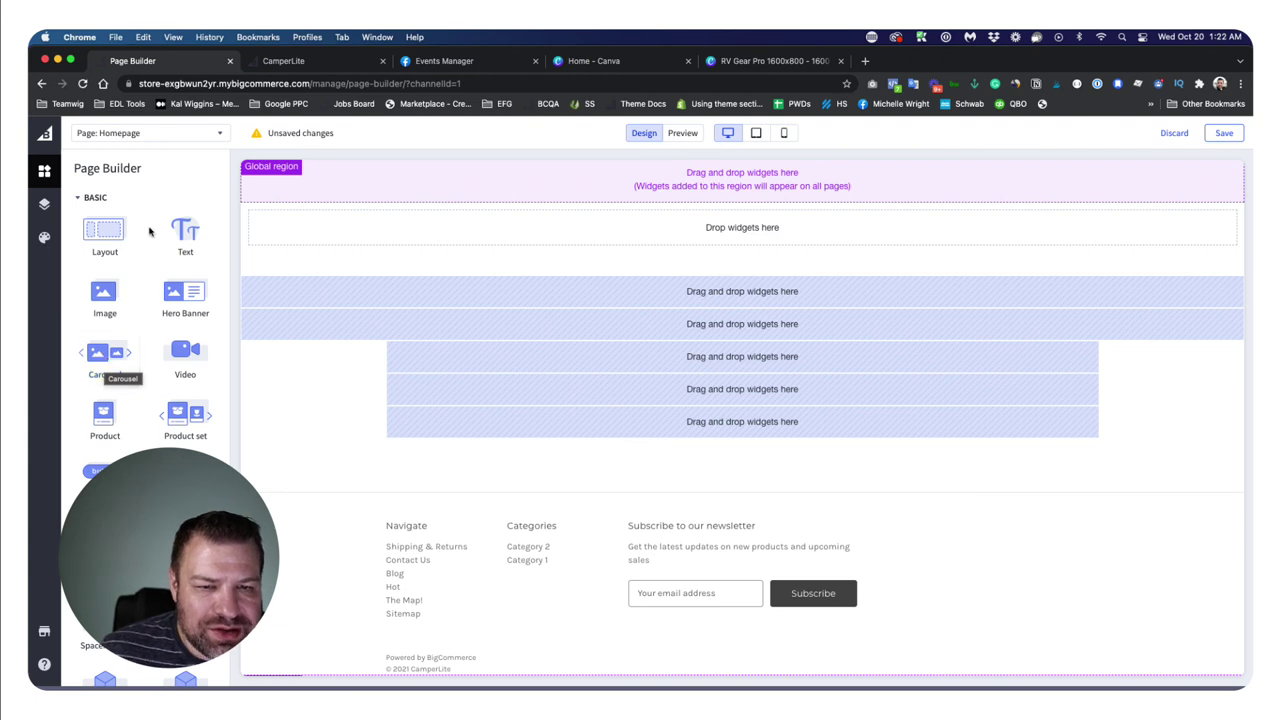
- Drop a first Carousel widget onto the homepage, then delete that attempt
left_click_drag(101, 352, 653, 301)
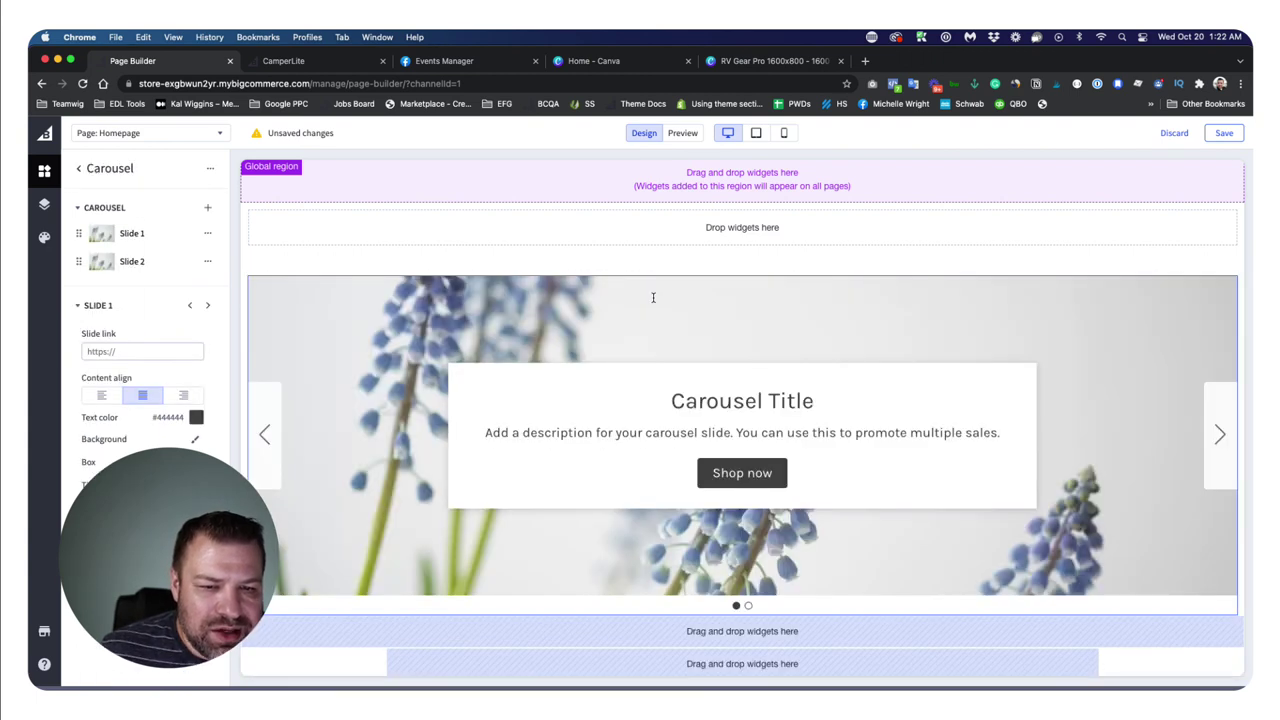
left_click(79, 168)
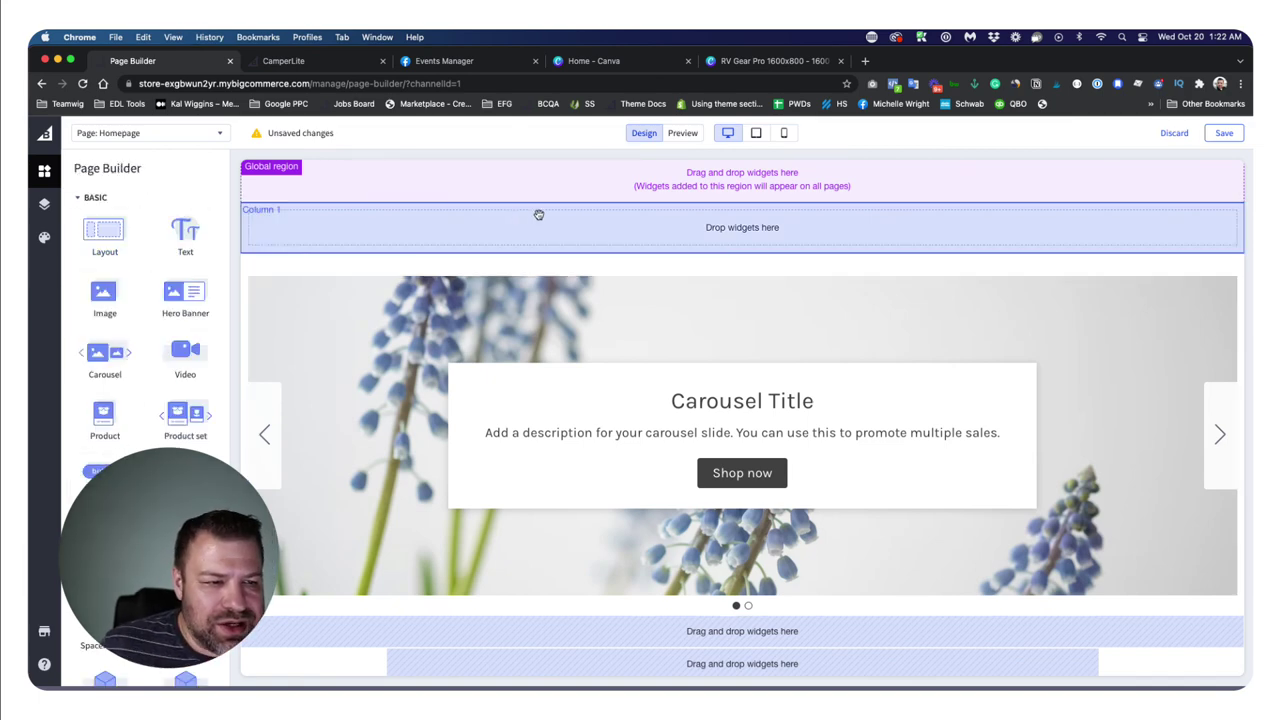
scroll(540, 337, "down", 4)
scroll(553, 338, "up", 2)
scroll(553, 338, "up", 5)
left_click(314, 458)
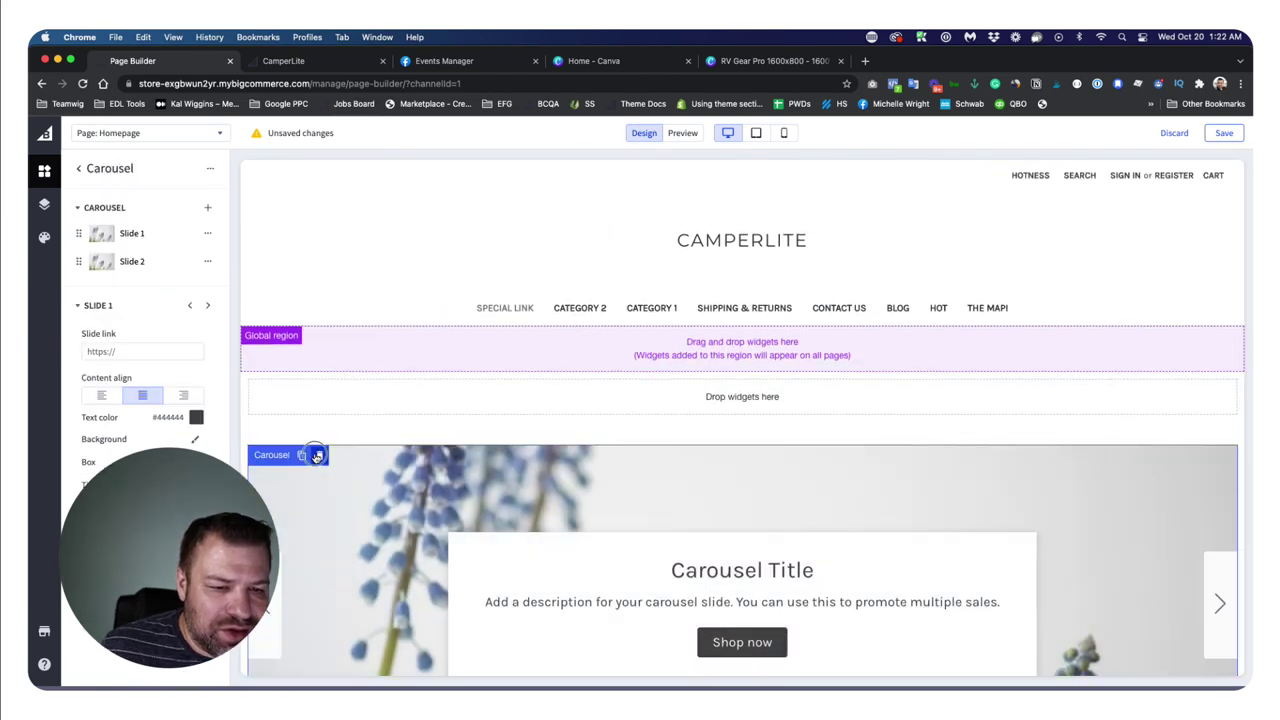
left_click(316, 456)
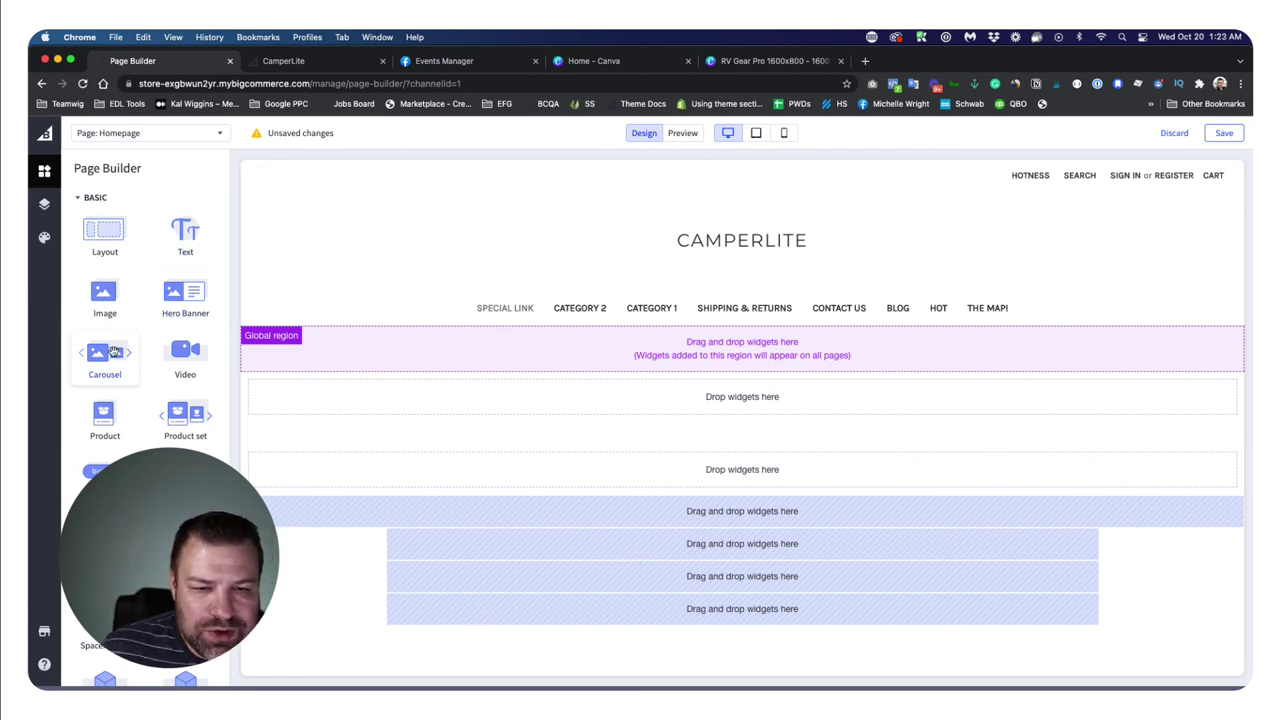
- Remove a misplaced carousel and place the Carousel widget in the row below the header
left_click_drag(105, 355, 652, 541)
left_click(470, 531)
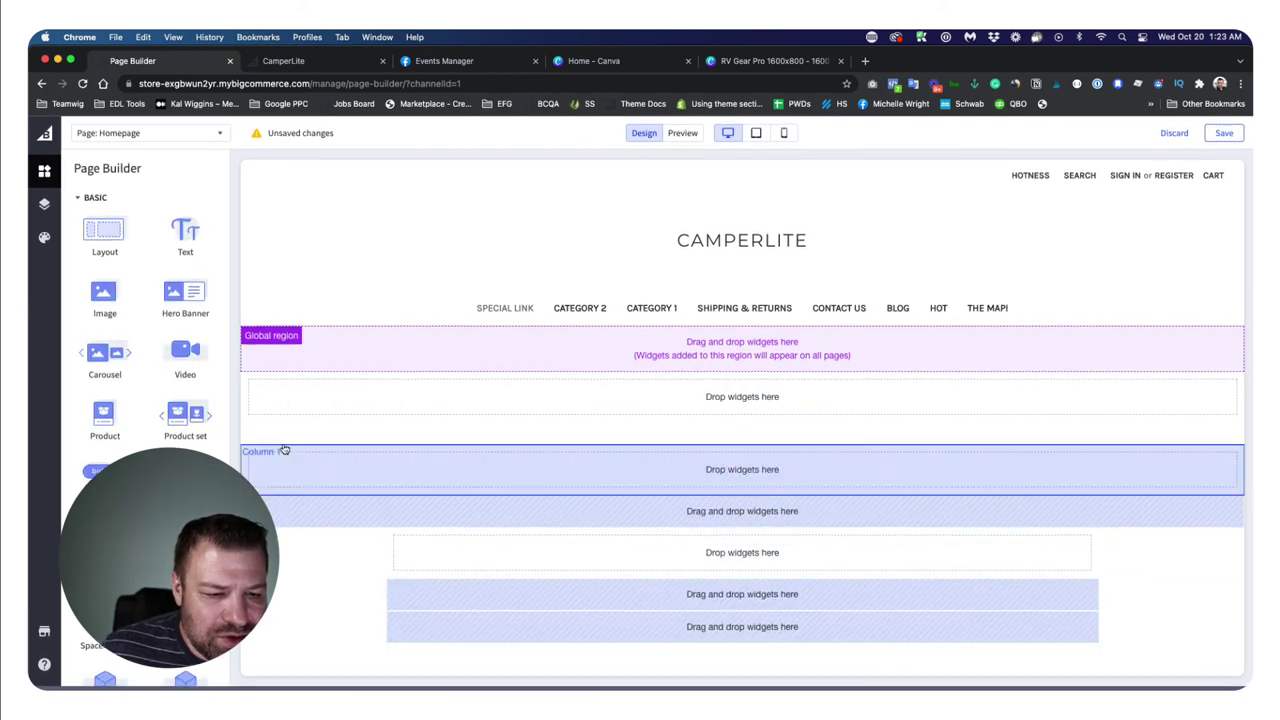
left_click_drag(107, 355, 457, 514)
scroll(457, 514, "down", 4)
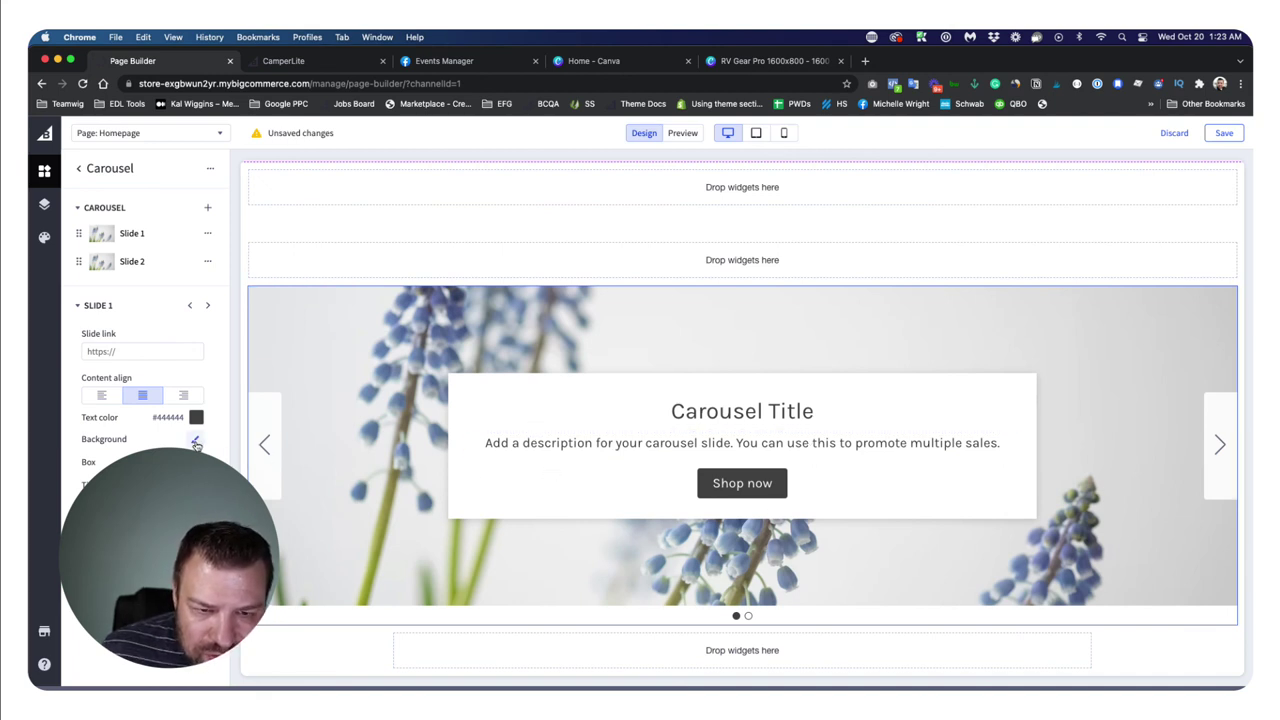
- Upload the night-time RV Parts & Accessories banner as Slide 1's background image
left_click(196, 442)
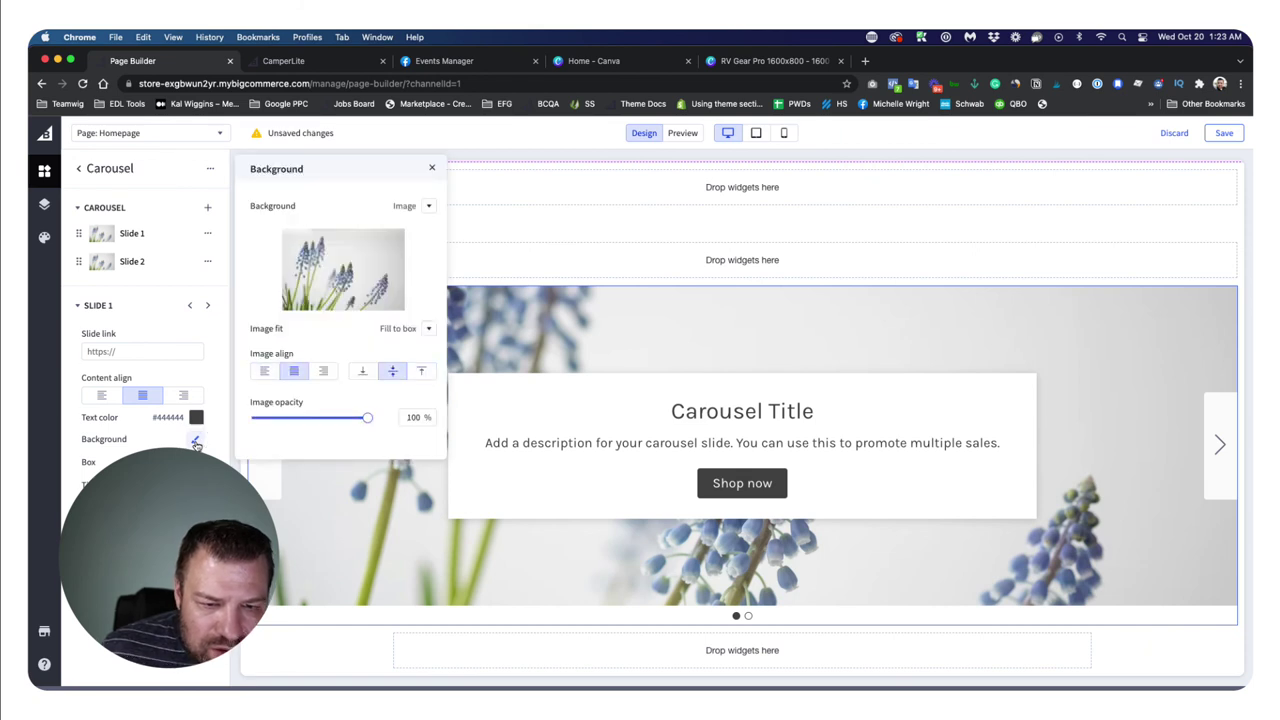
left_click(334, 270)
left_click(569, 260)
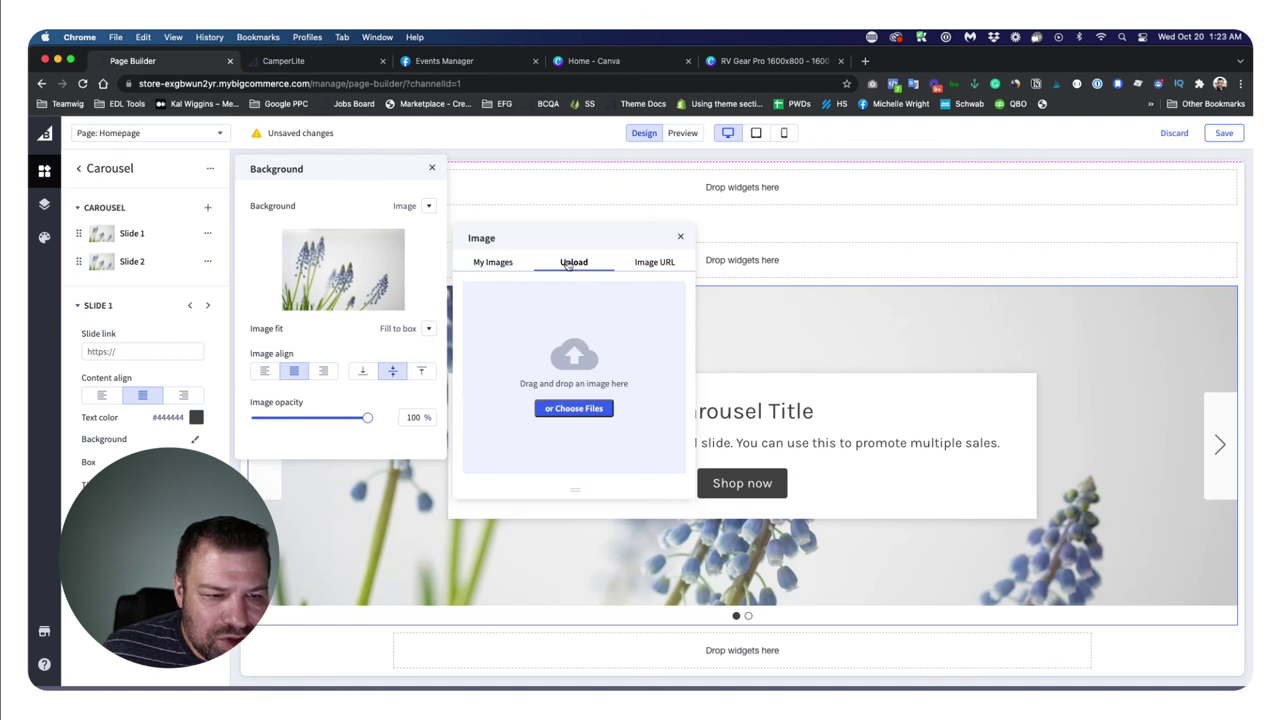
left_click_drag(30, 360, 563, 345)
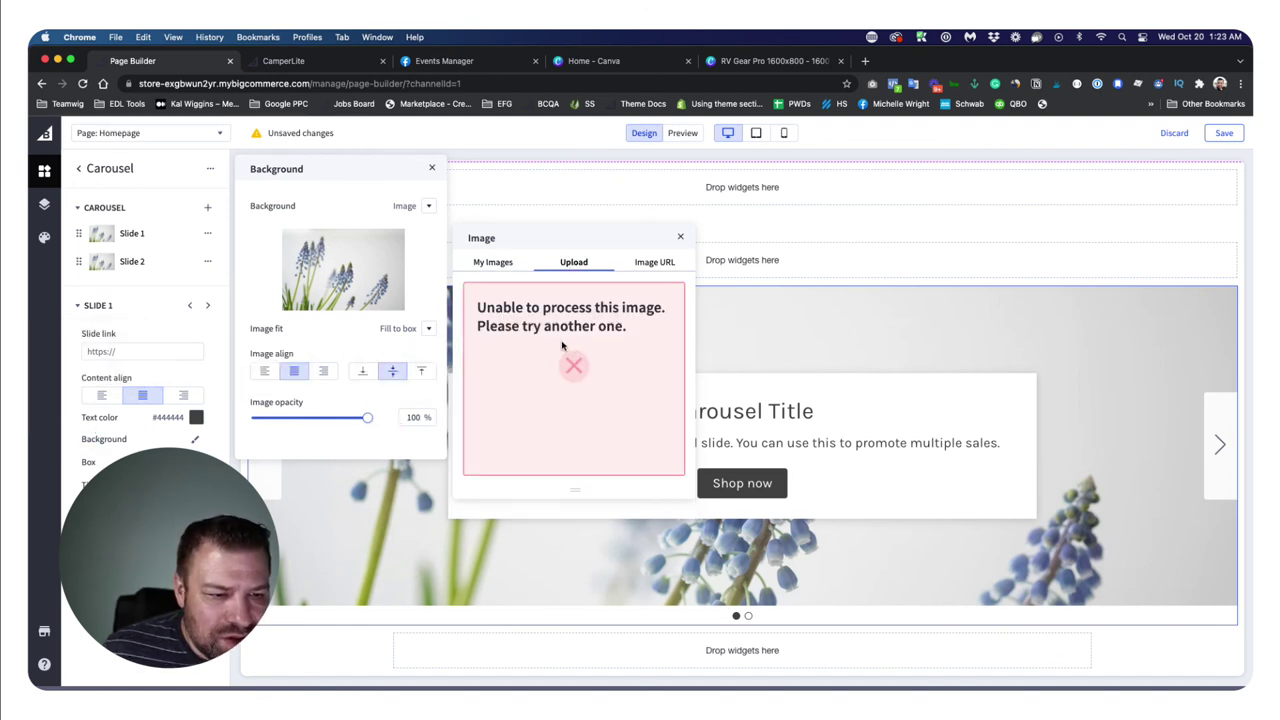
left_click(494, 262)
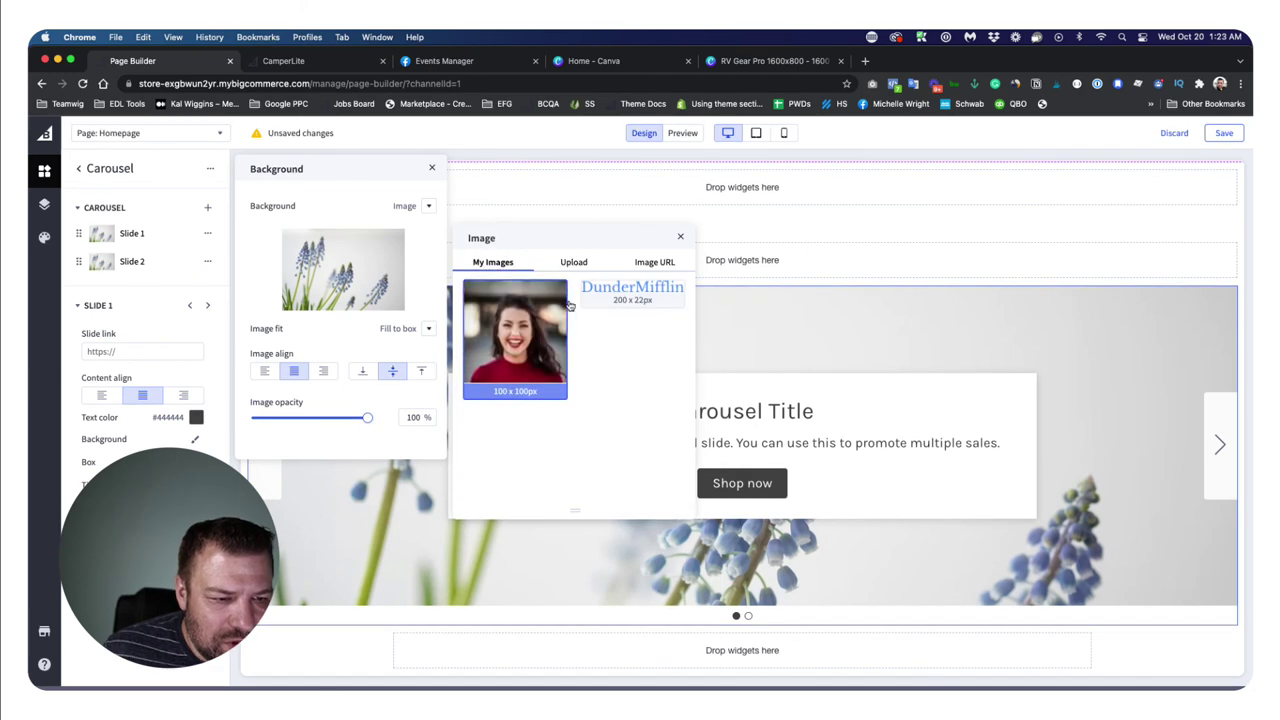
left_click(575, 264)
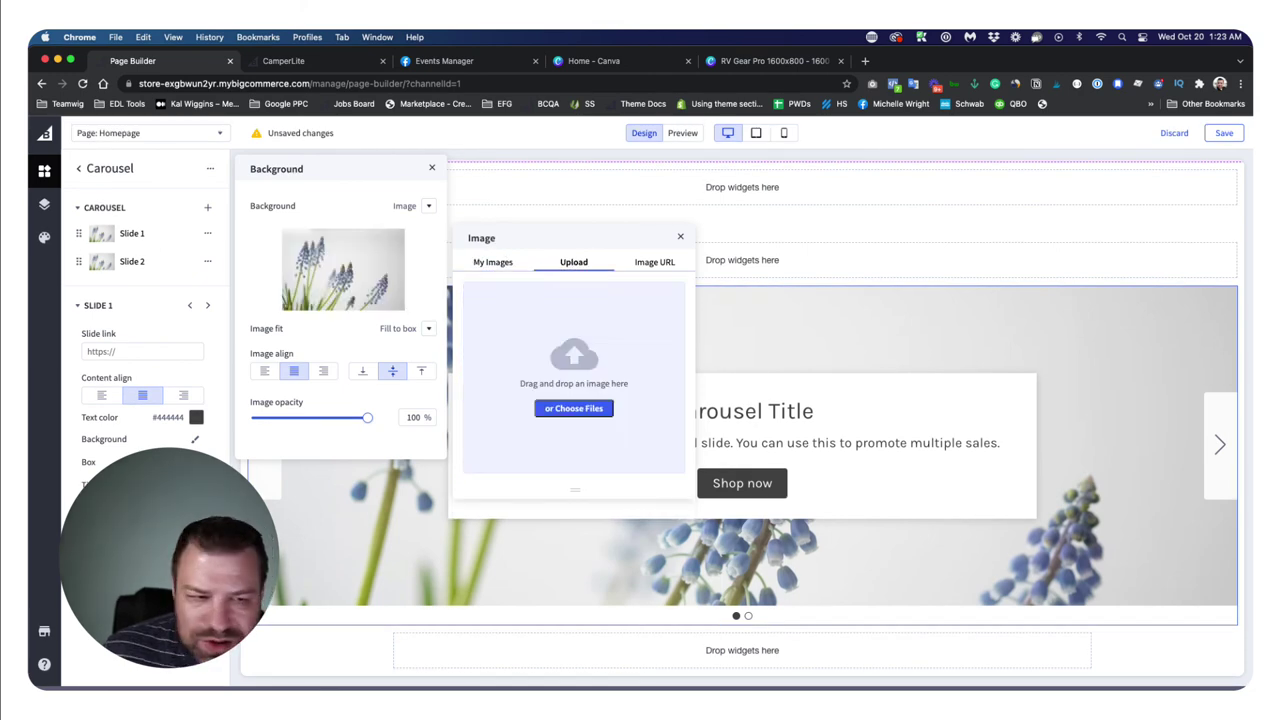
left_click_drag(30, 360, 491, 366)
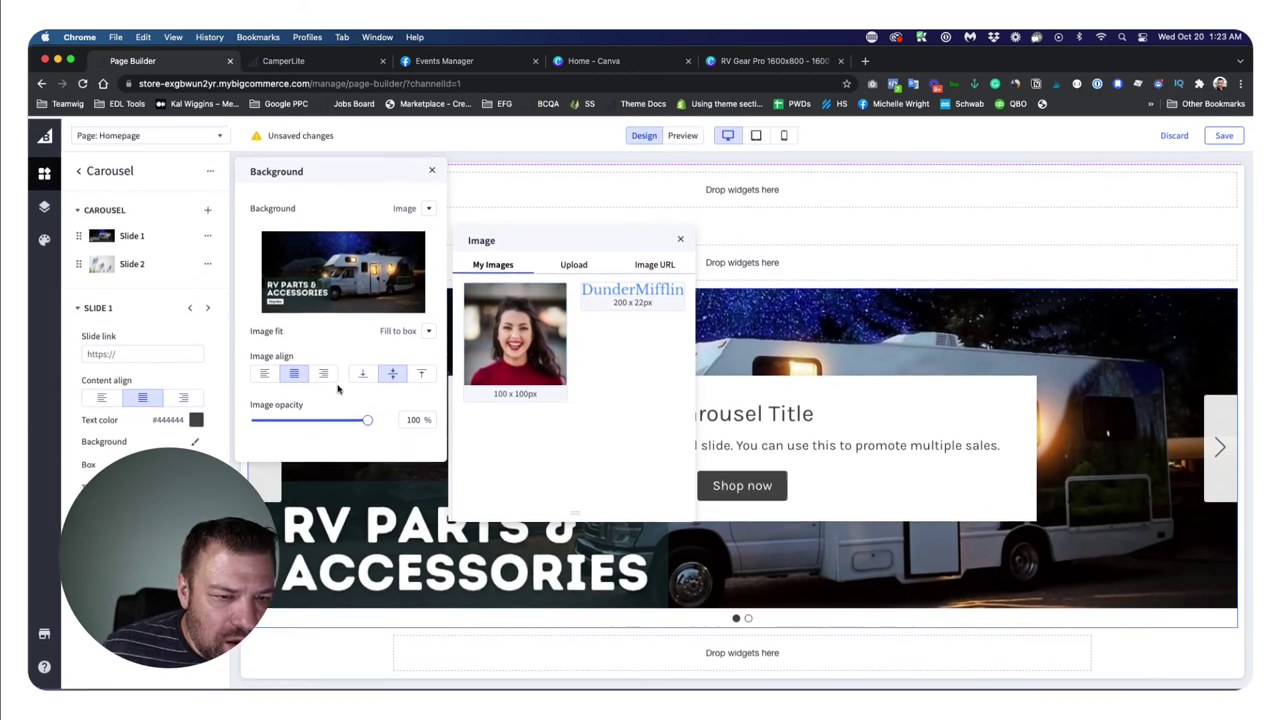
left_click(431, 169)
left_click(431, 169)
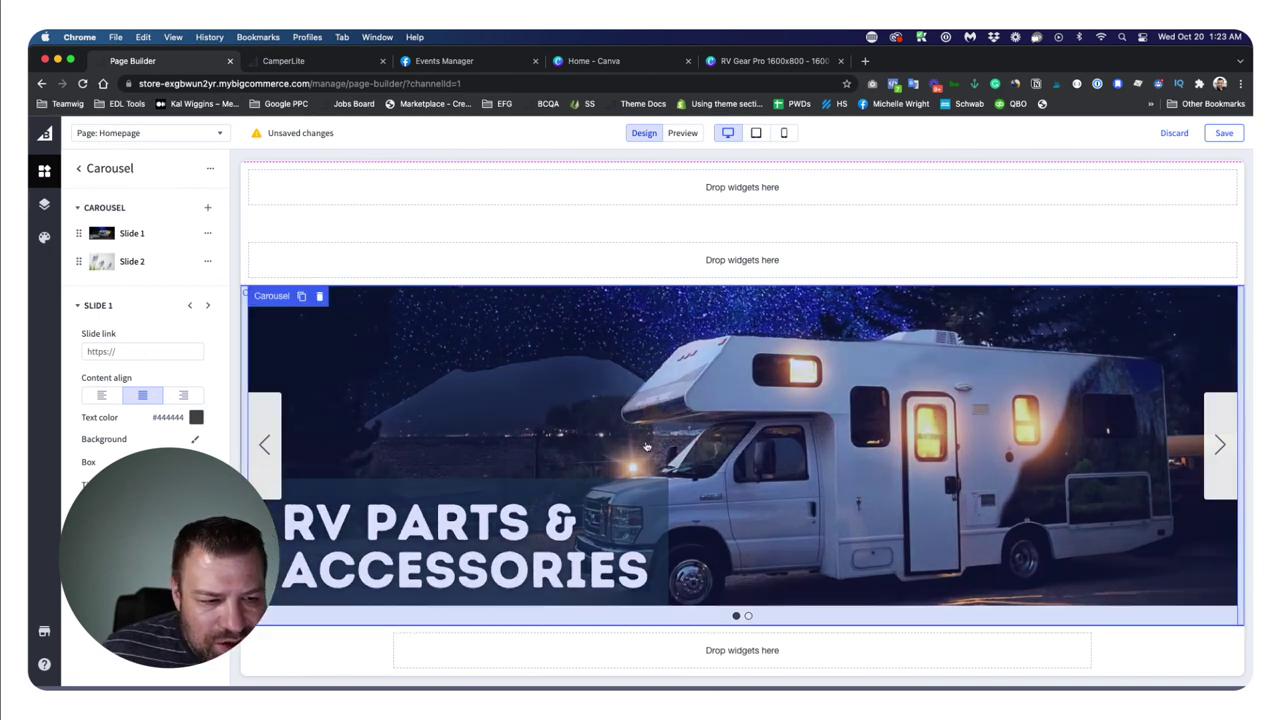
- Change Slide 1's background Image fit from Fill to box to Fit to box
scroll(745, 314, "down", 2)
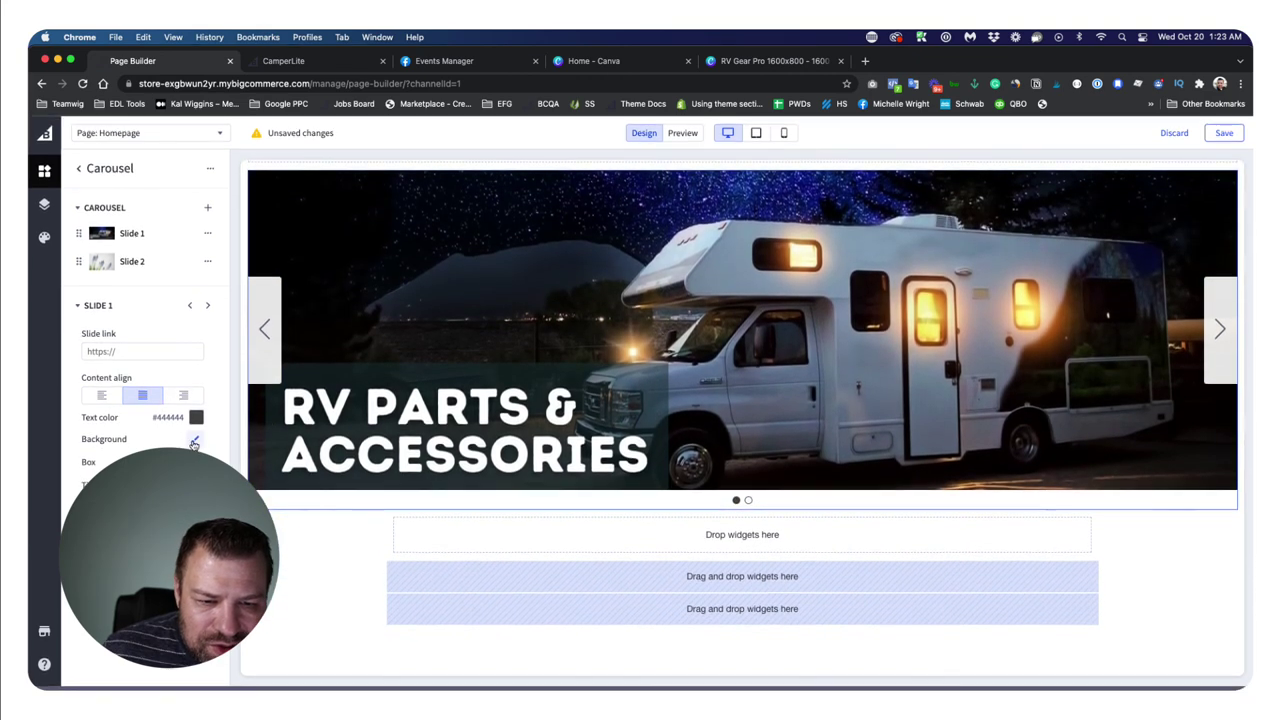
left_click(195, 441)
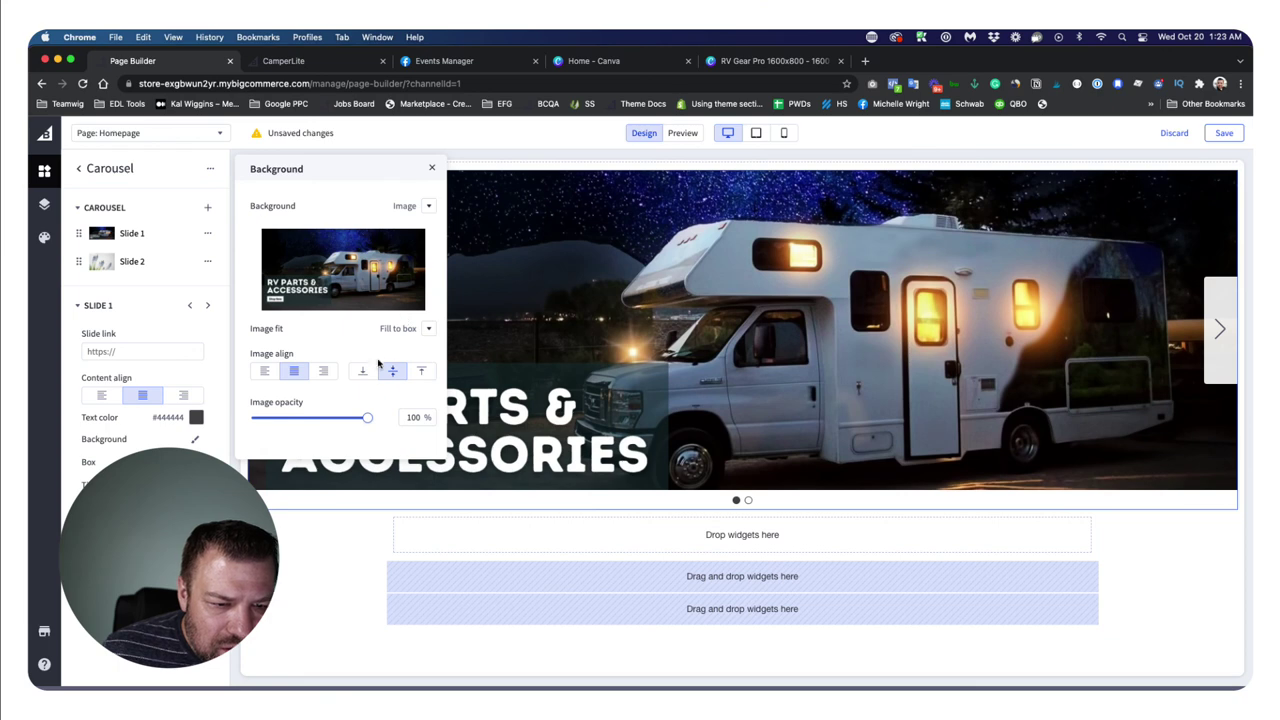
left_click(427, 331)
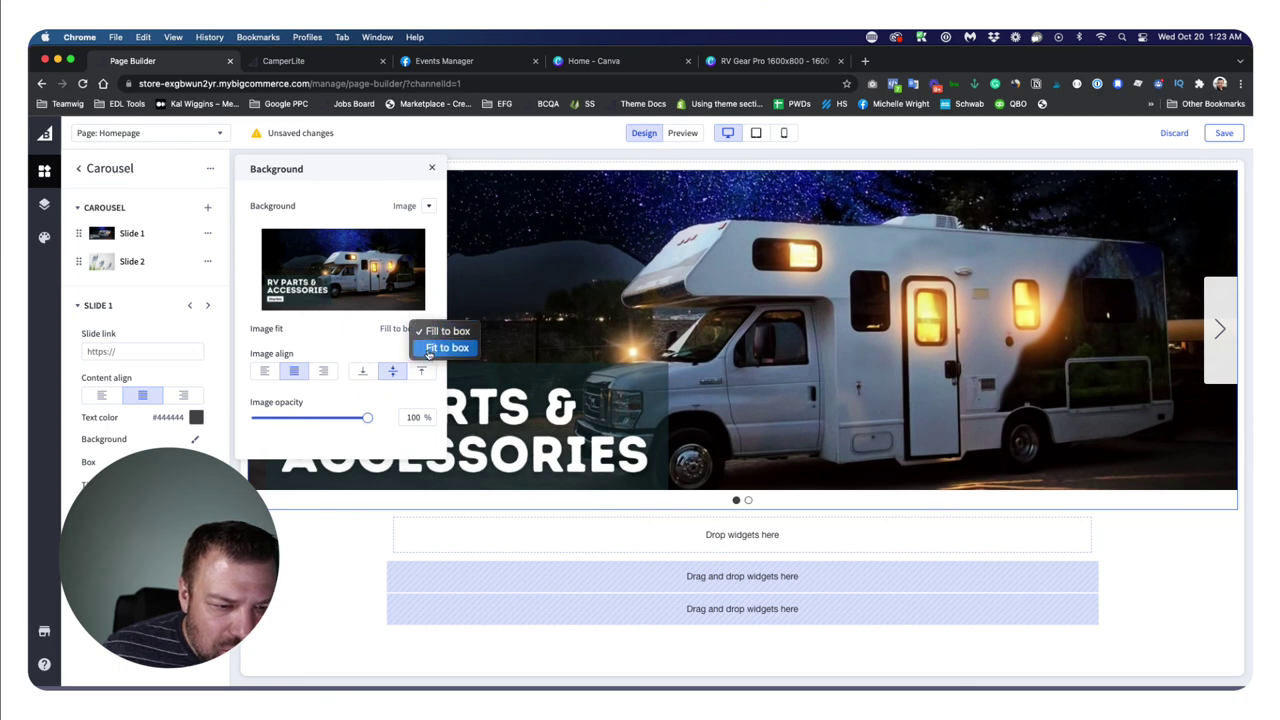
left_click(428, 350)
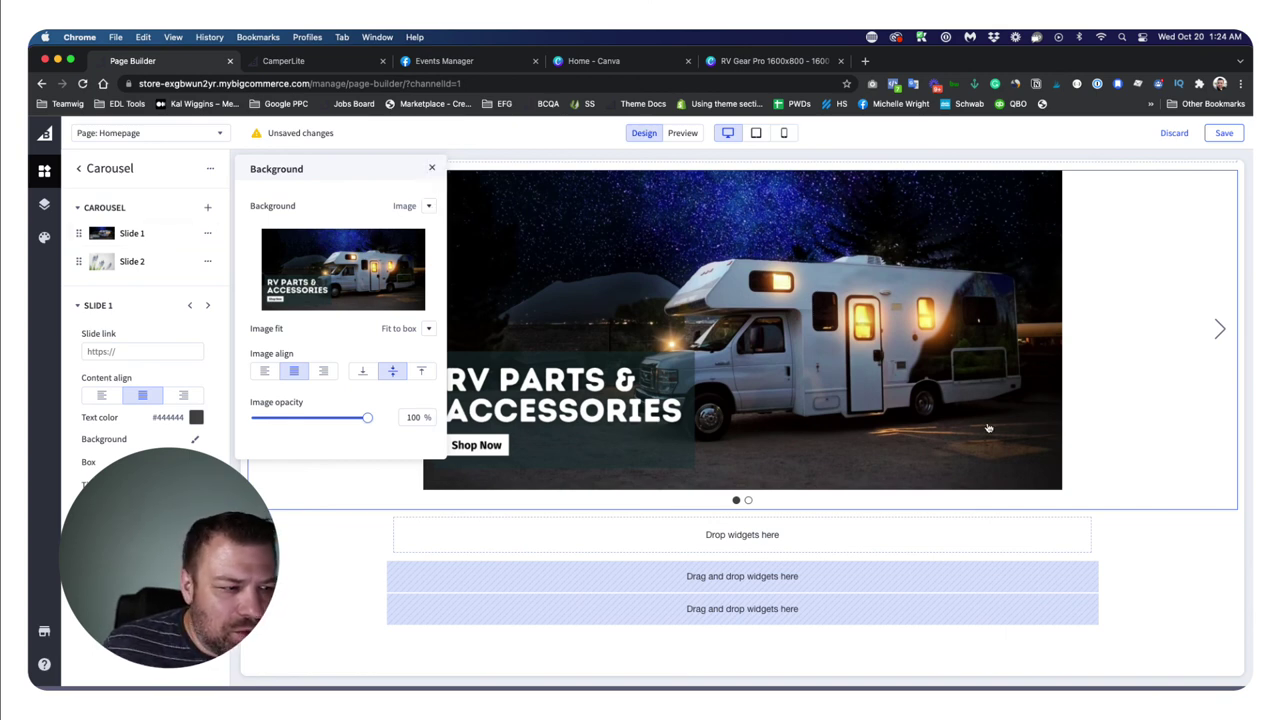
- Preview the homepage and step through the carousel slides before returning to Design
left_click(431, 168)
left_click(680, 133)
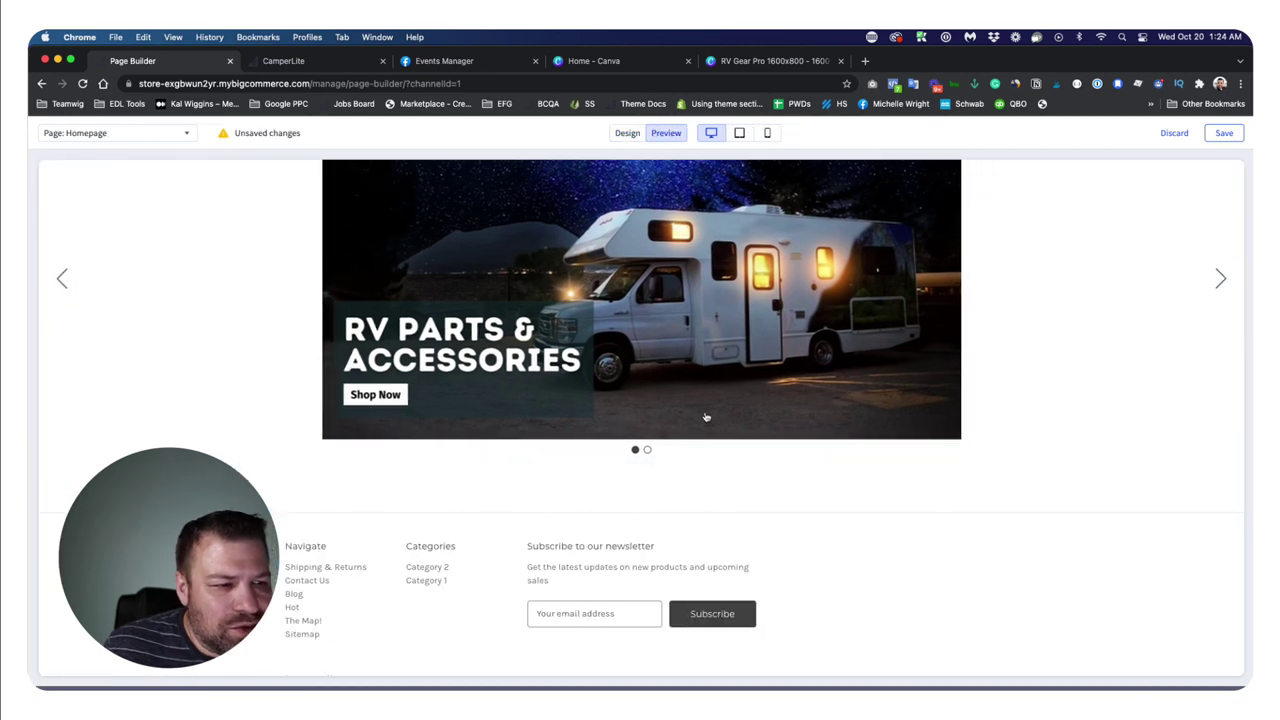
left_click(1220, 280)
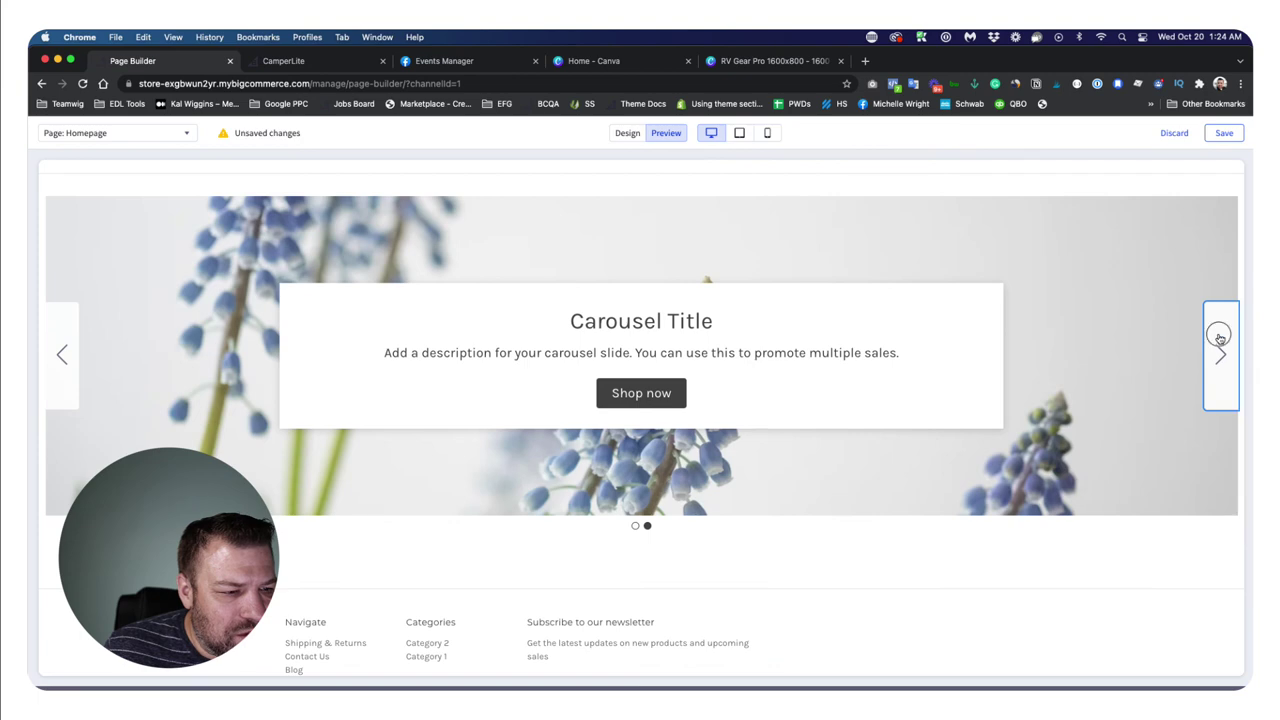
left_click(1218, 345)
left_click(1220, 342)
left_click(627, 133)
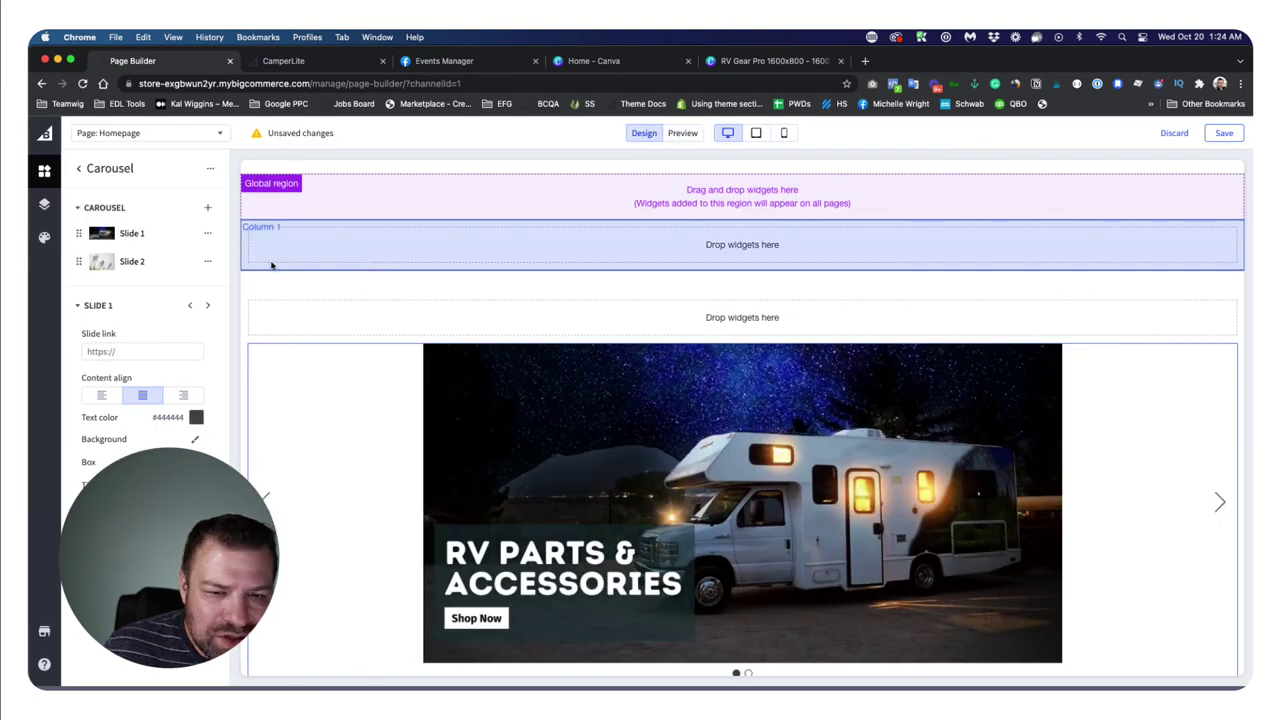
- Delete the placeholder Slide 2 and duplicate the RV banner Slide 1 as the new Slide 2
left_click(130, 261)
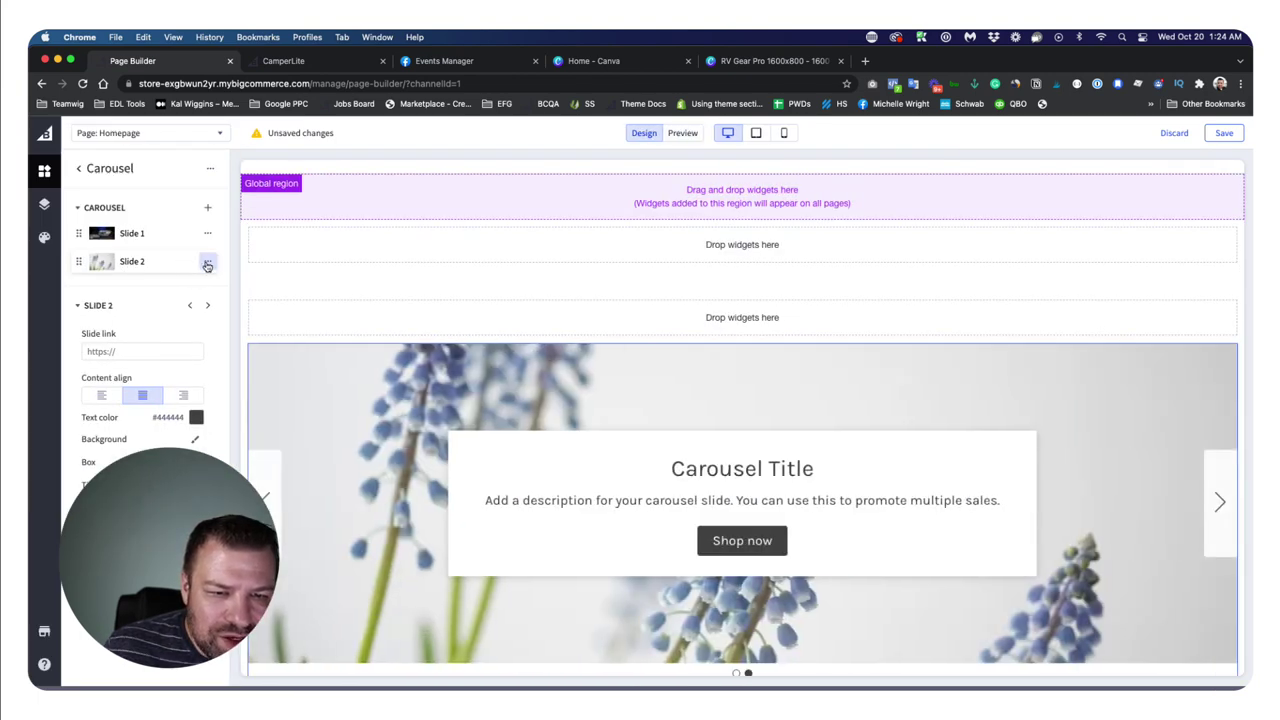
left_click(208, 263)
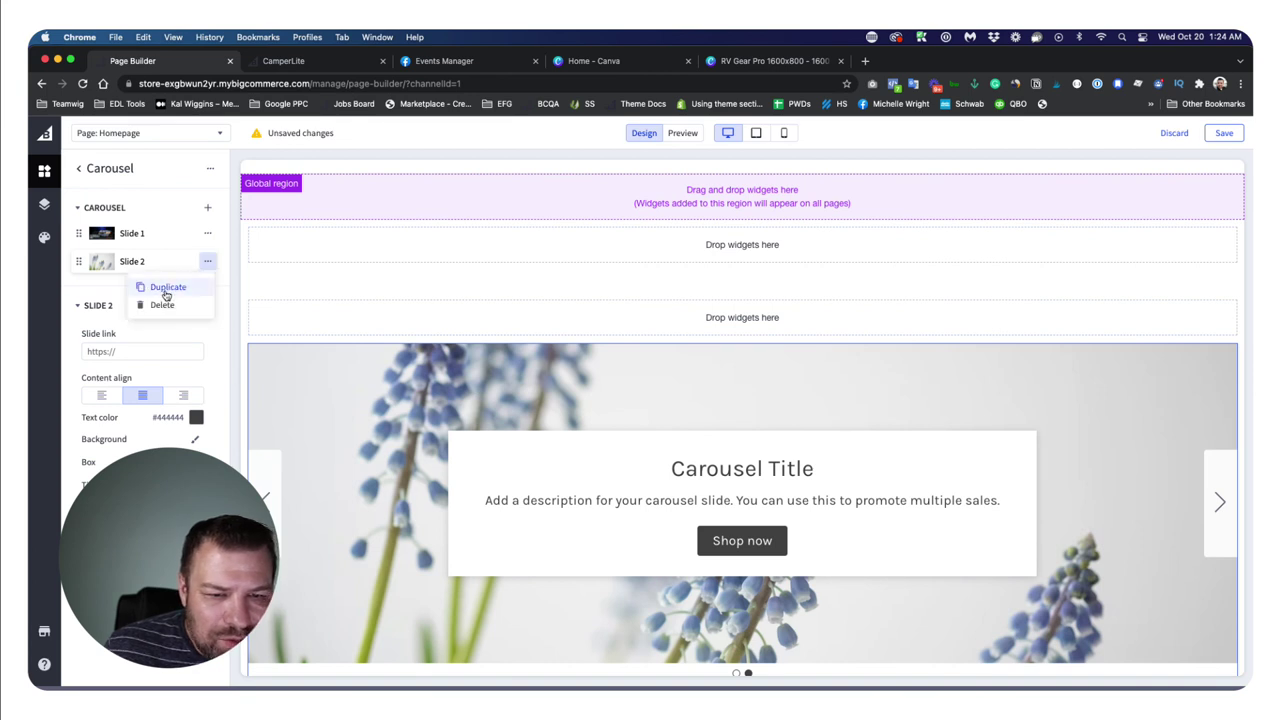
left_click(155, 306)
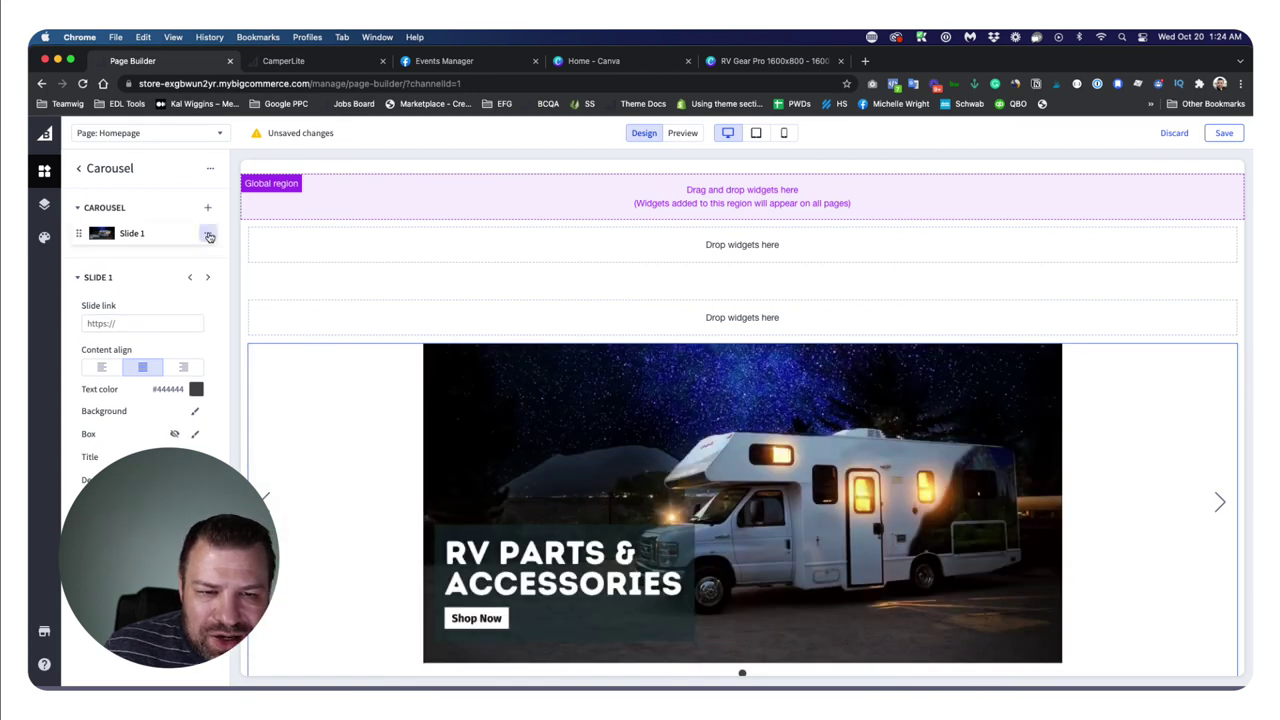
left_click(207, 233)
left_click(168, 258)
left_click(131, 263)
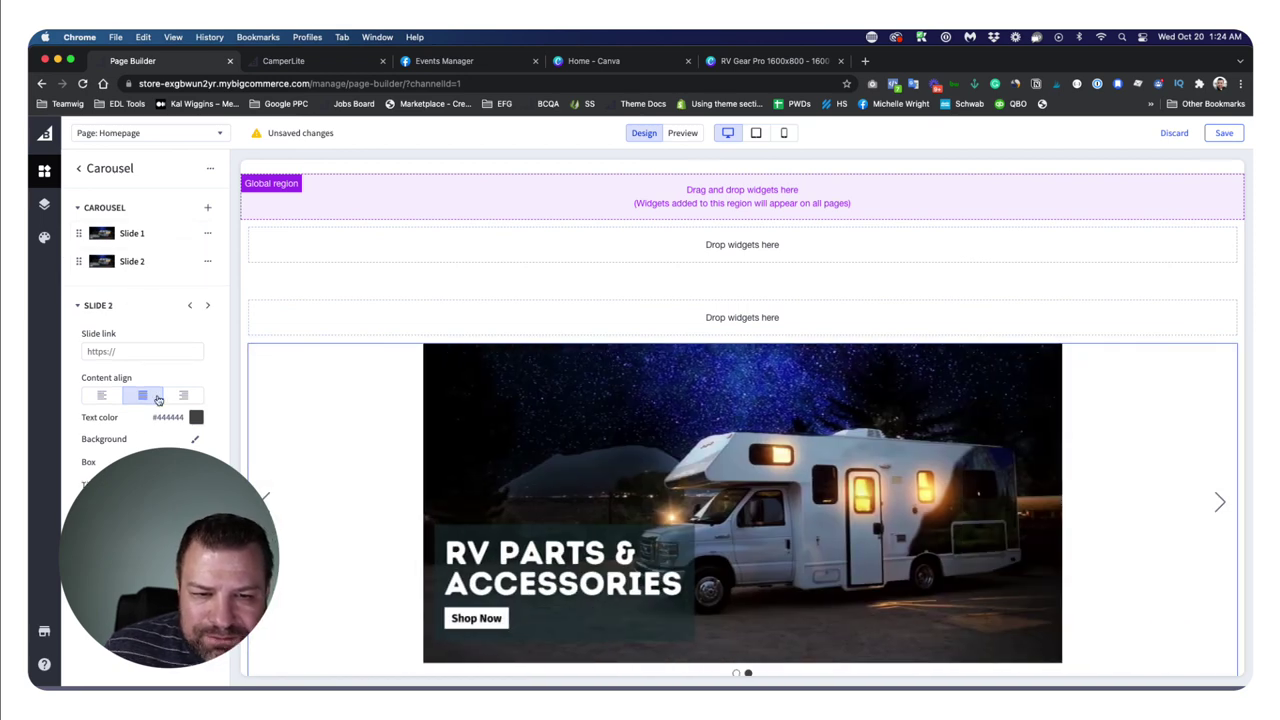
- Upload the woman-reading-in-a-camper photo as Slide 2's background image
left_click(195, 442)
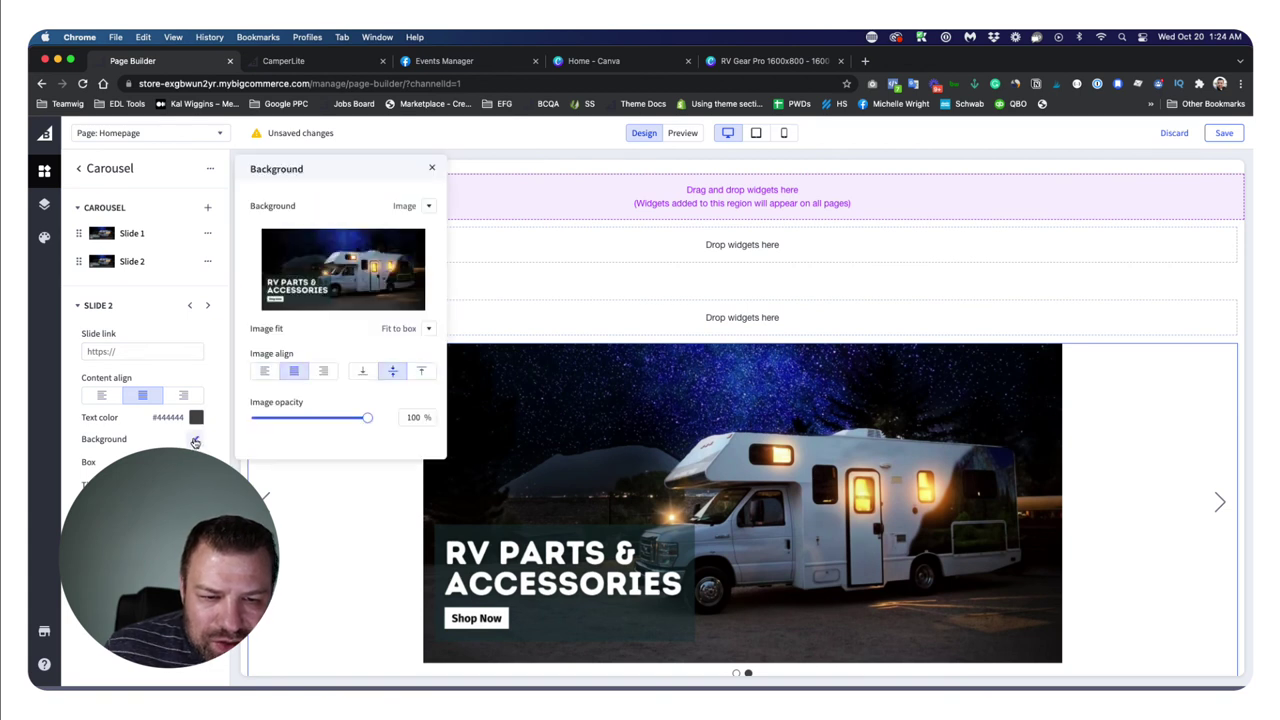
left_click(338, 270)
left_click(577, 262)
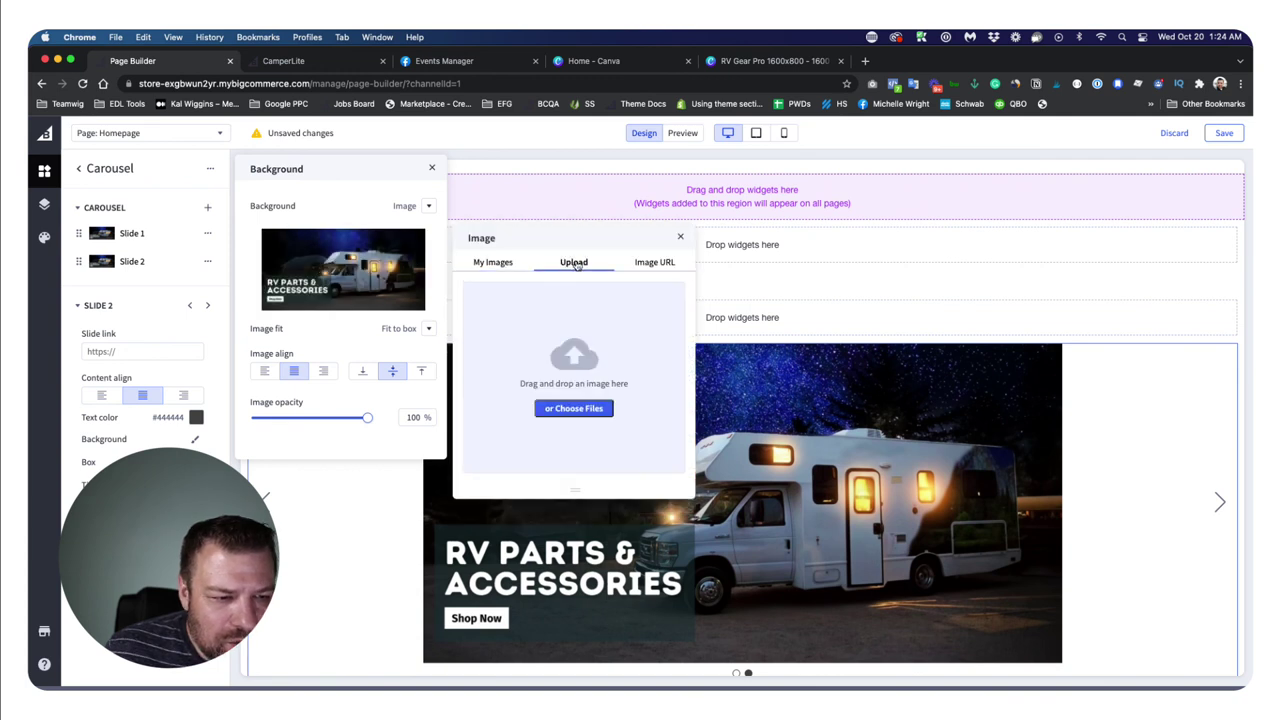
left_click_drag(430, 350, 540, 362)
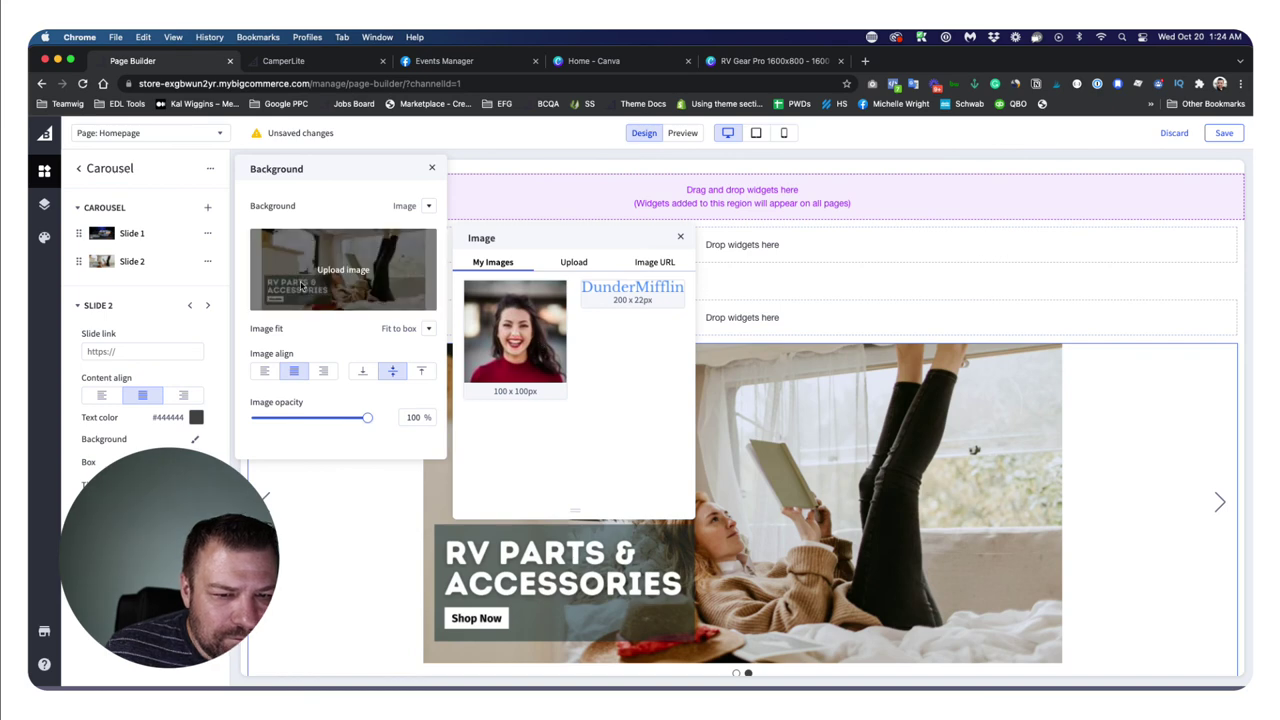
left_click(431, 169)
left_click(431, 169)
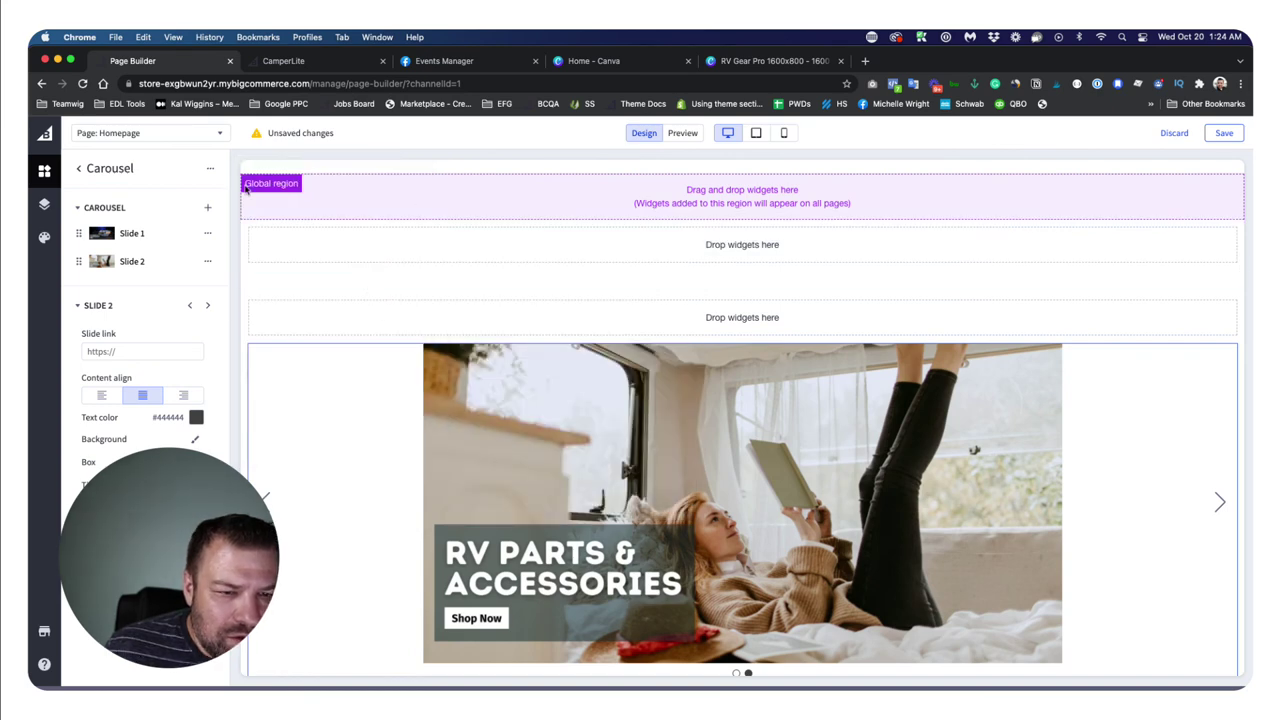
- Preview the carousel, cycling through both RV slides, then return to Design
left_click(683, 133)
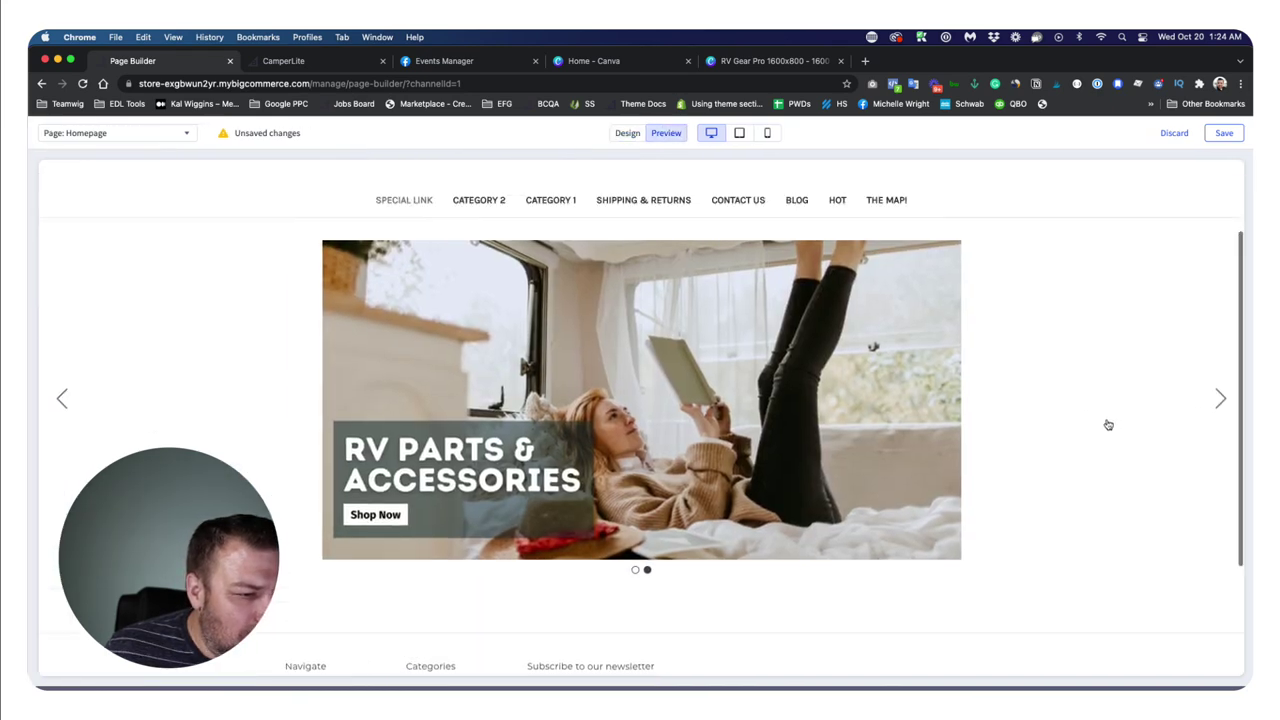
left_click(1220, 431)
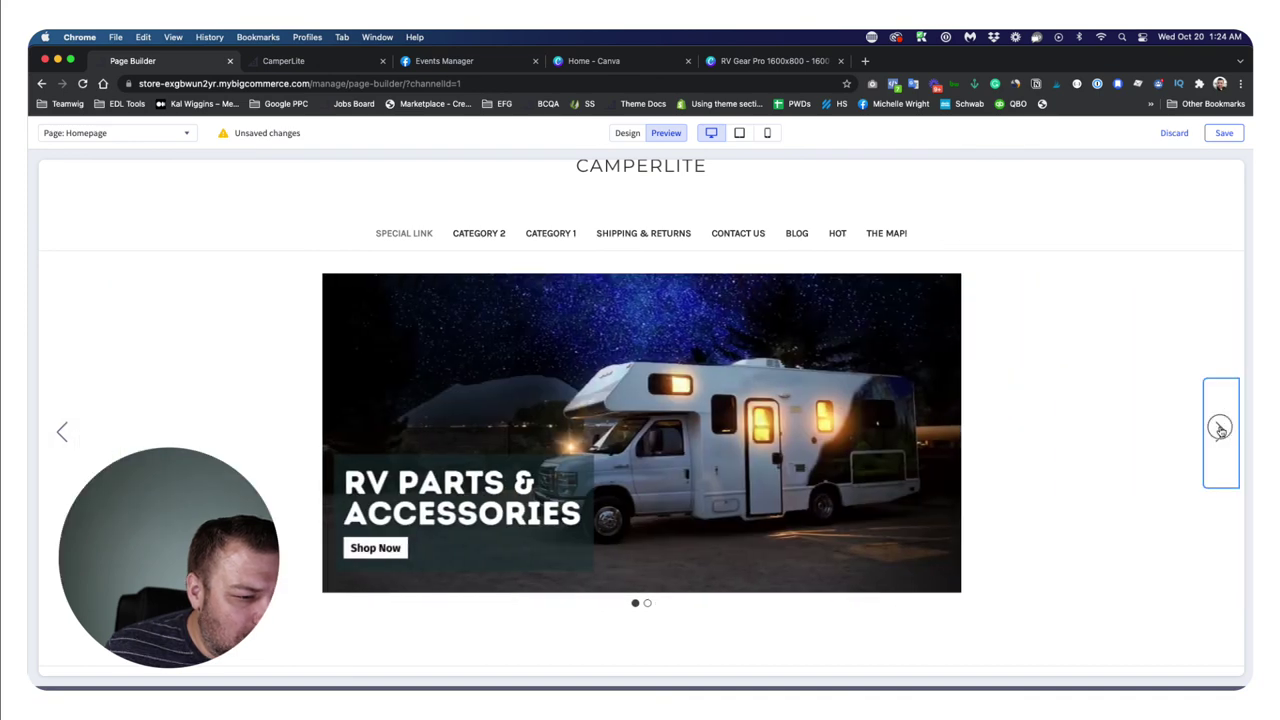
left_click(1220, 431)
left_click(1220, 431)
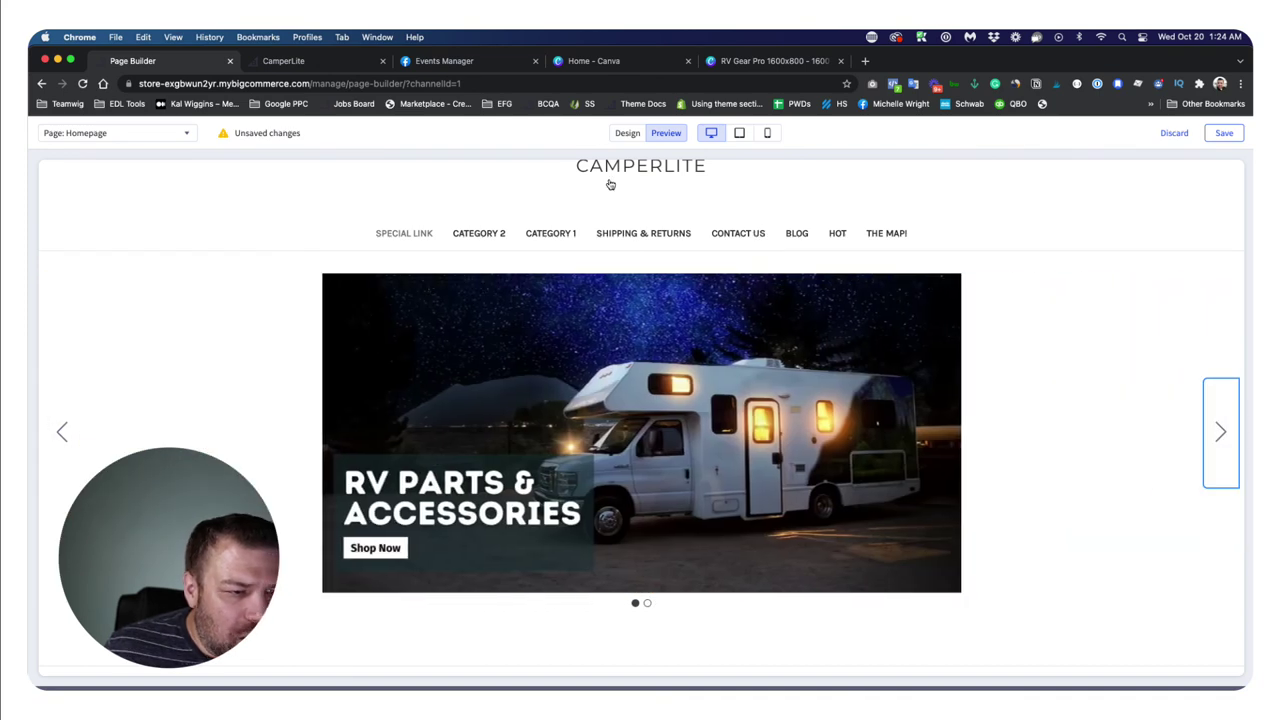
left_click(628, 132)
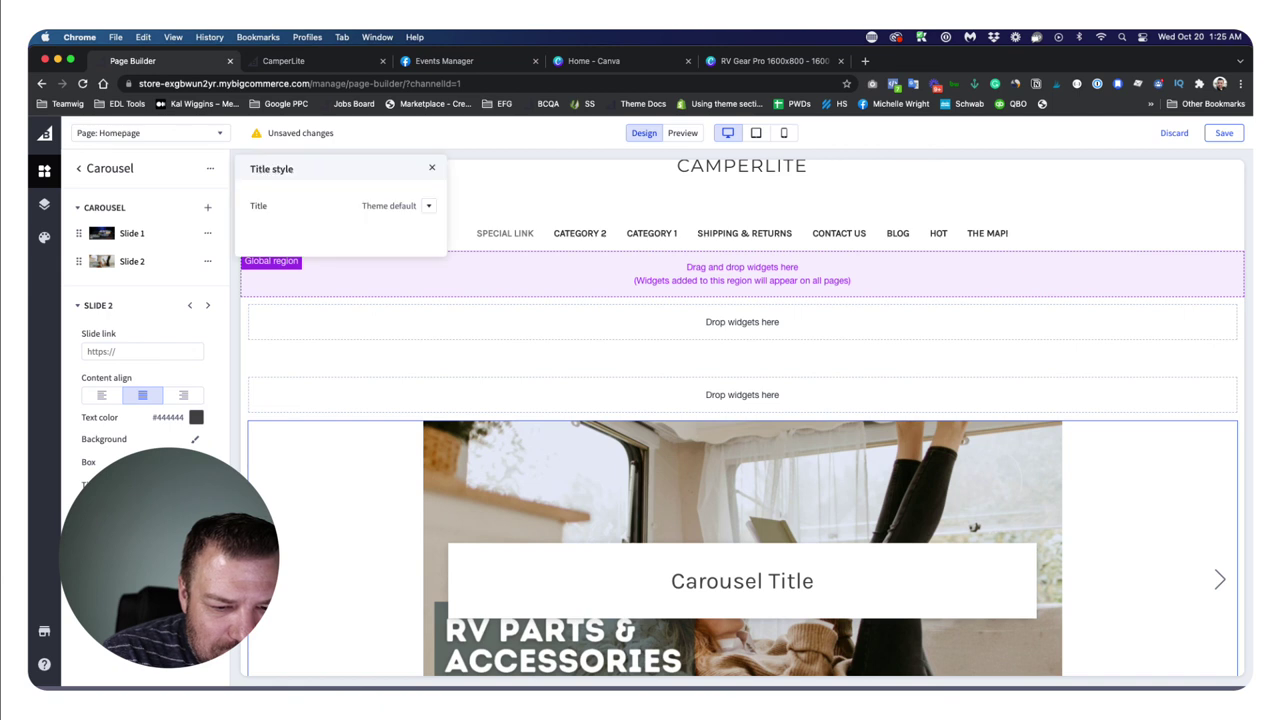
- Give slide 2's title custom styling with blue text, then check the RV banner and Shop Now button
left_click(428, 206)
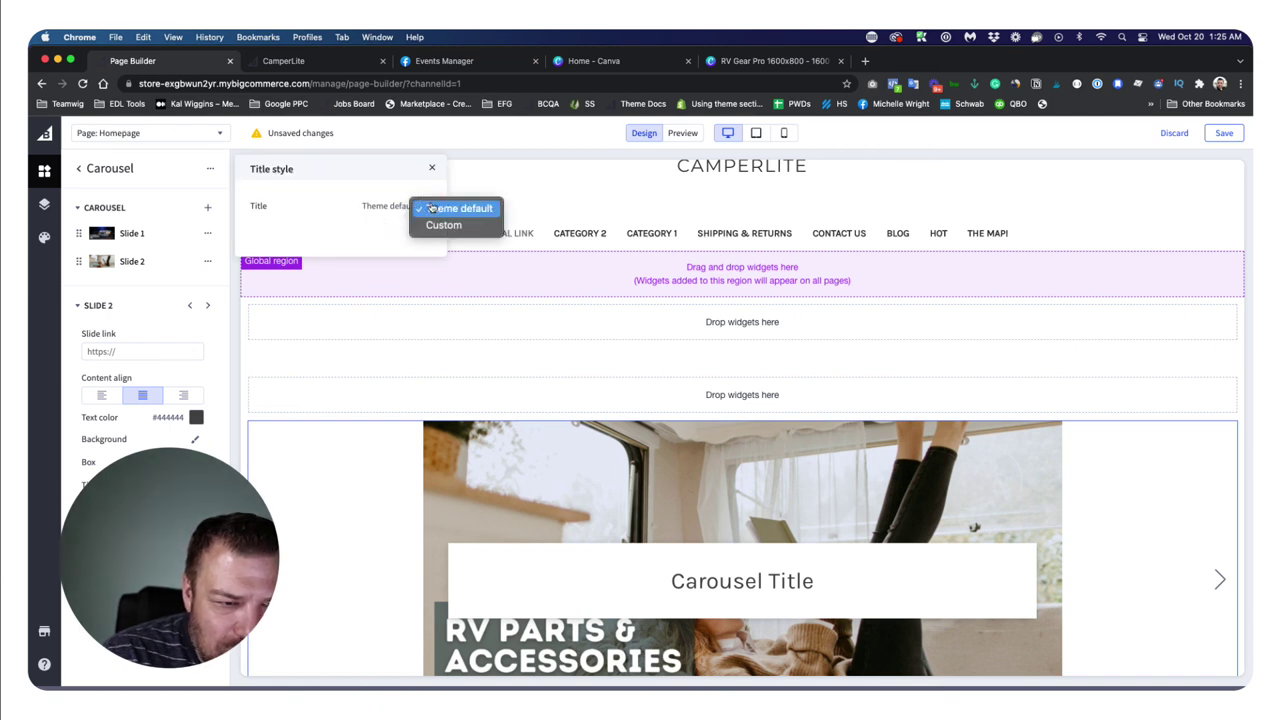
left_click(443, 225)
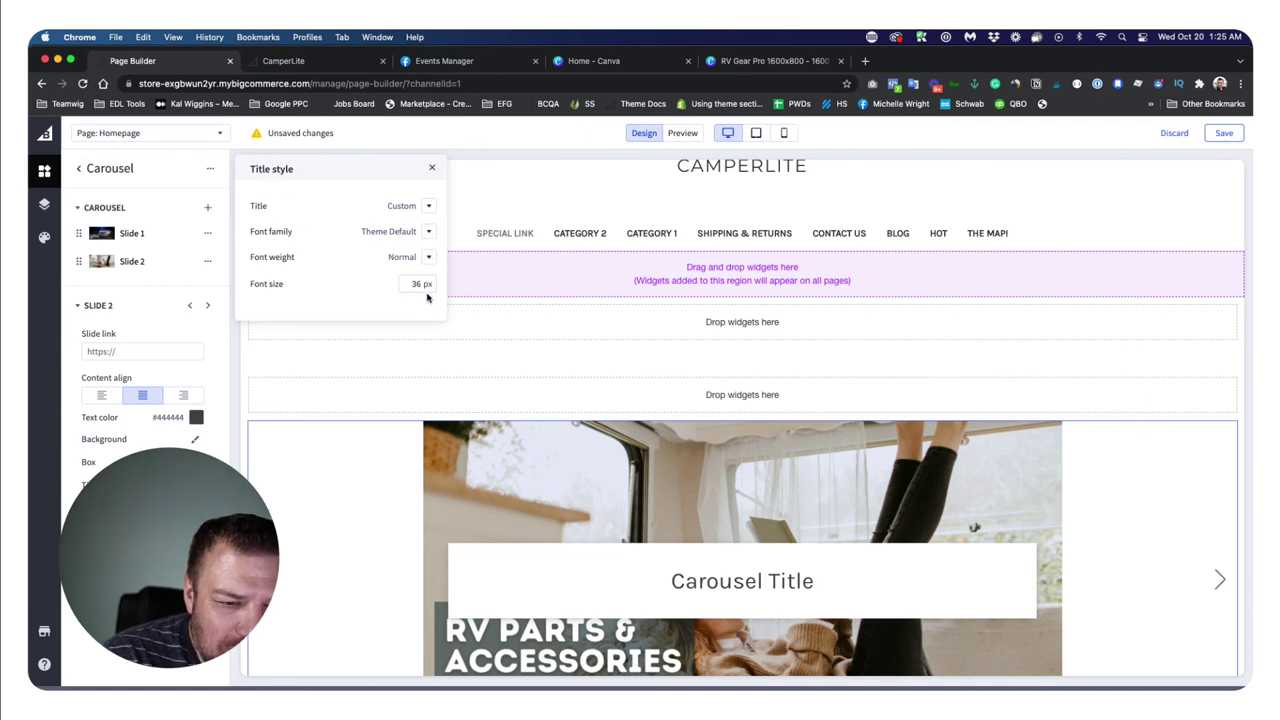
left_click(195, 421)
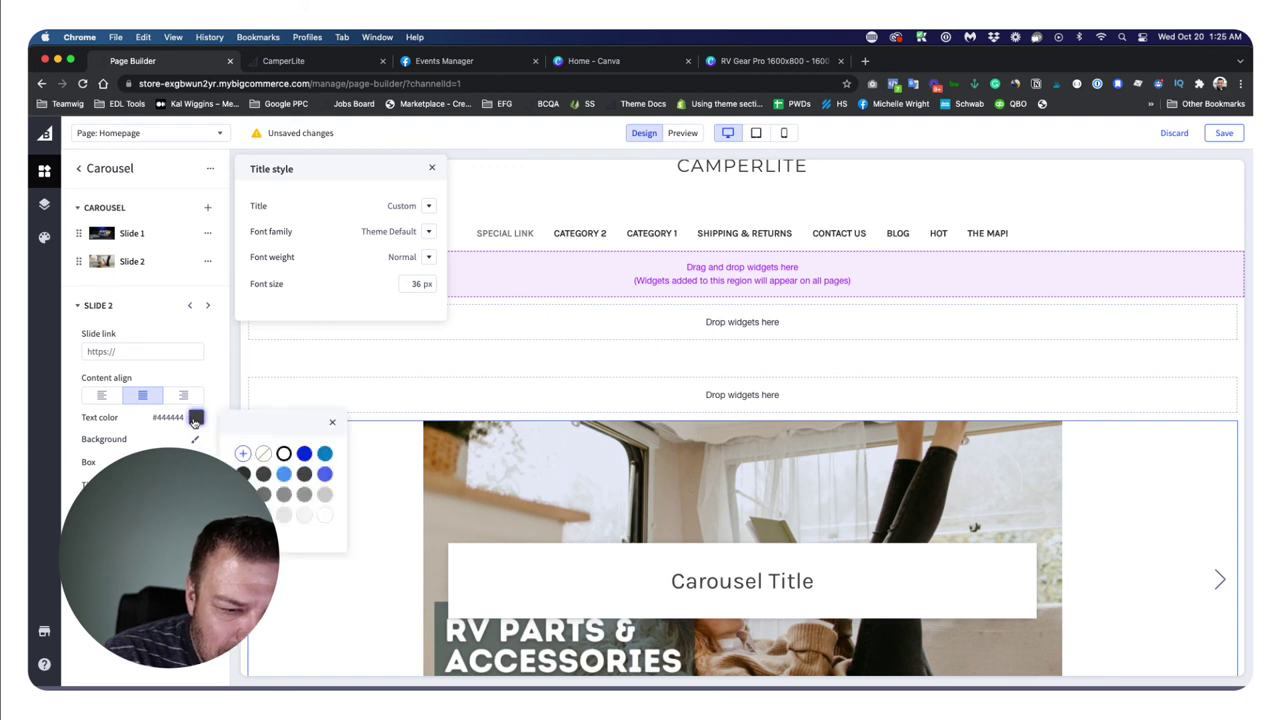
left_click(304, 454)
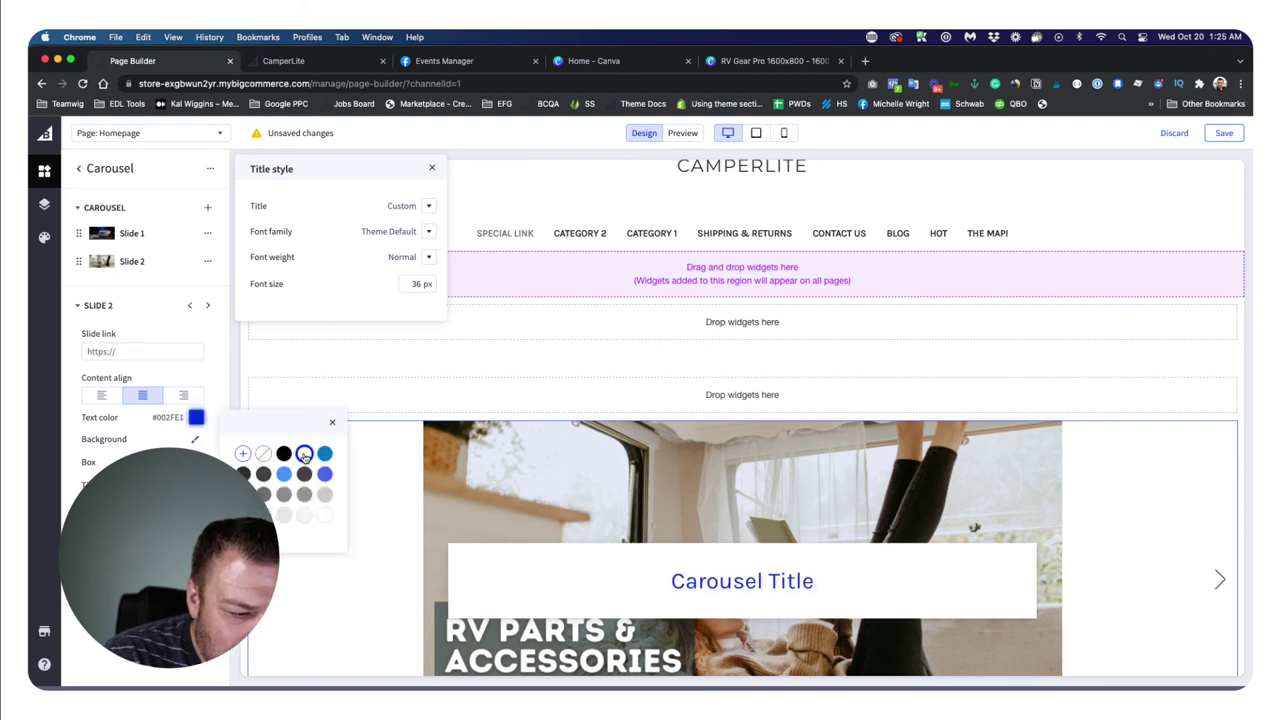
left_click(430, 167)
left_click(432, 168)
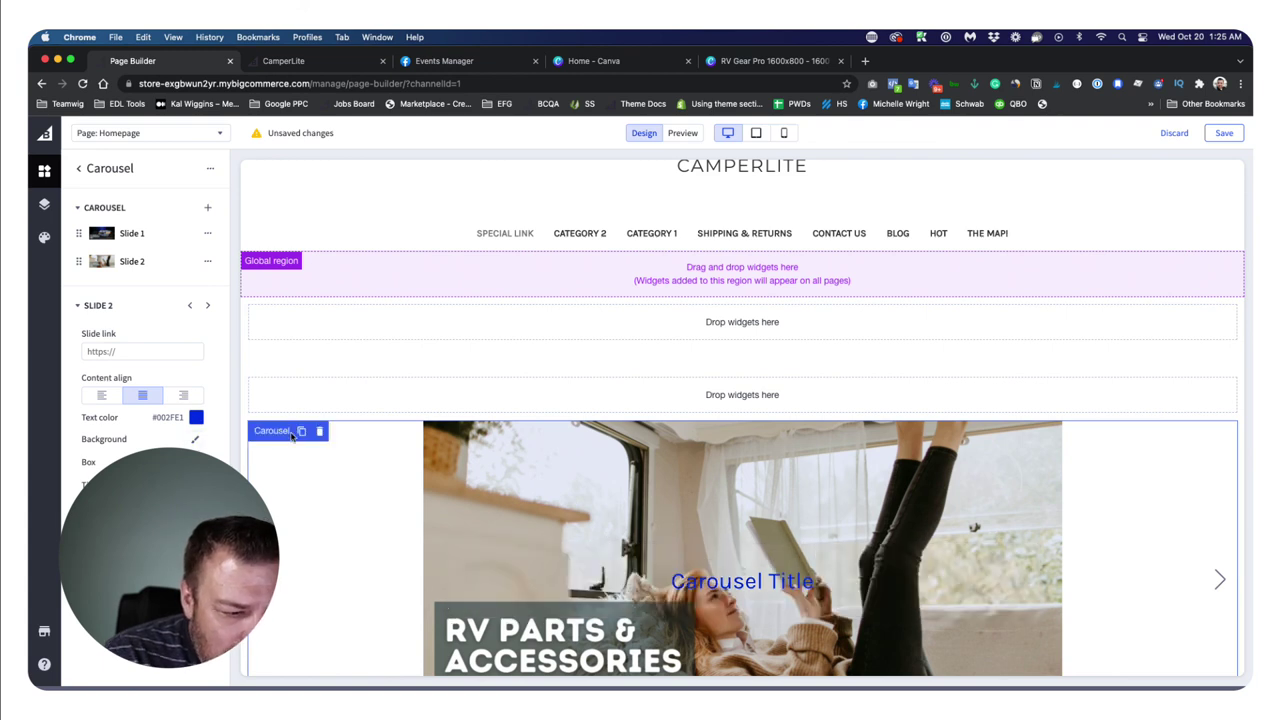
scroll(475, 450, "down", 2)
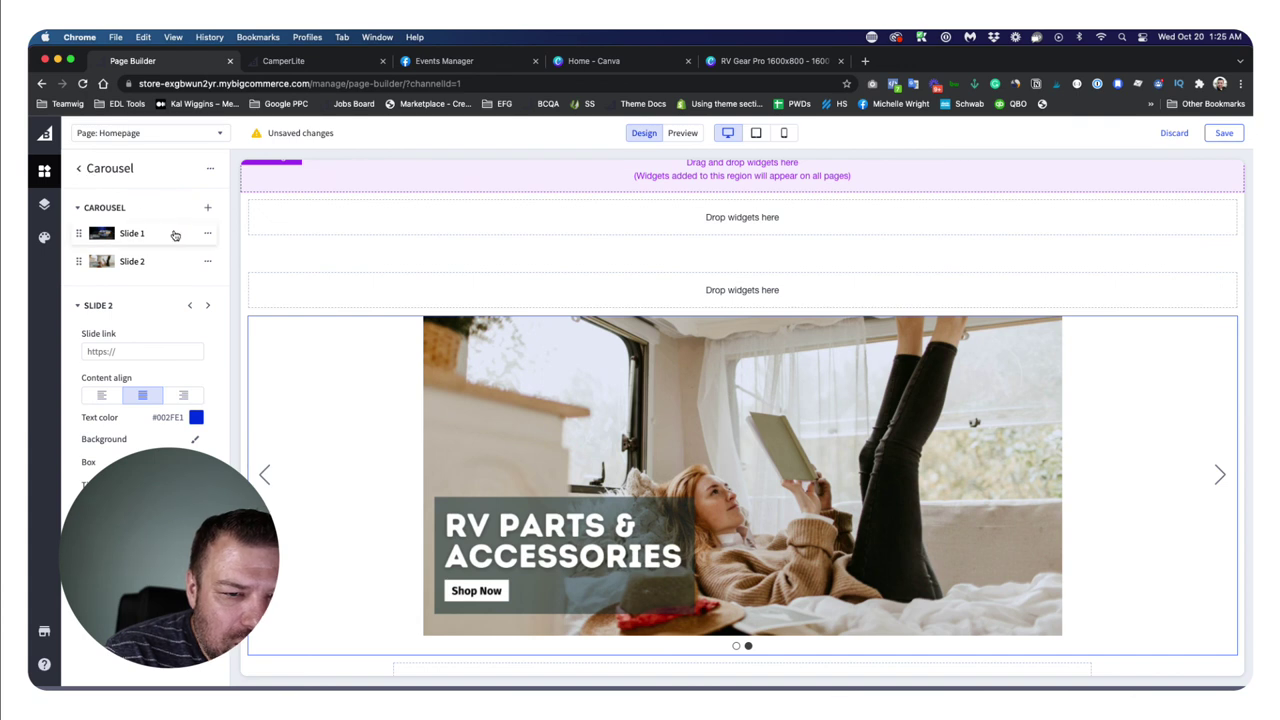
- Check the live CamperLite storefront, then exit Page Builder and discard the unsaved carousel changes
left_click(78, 168)
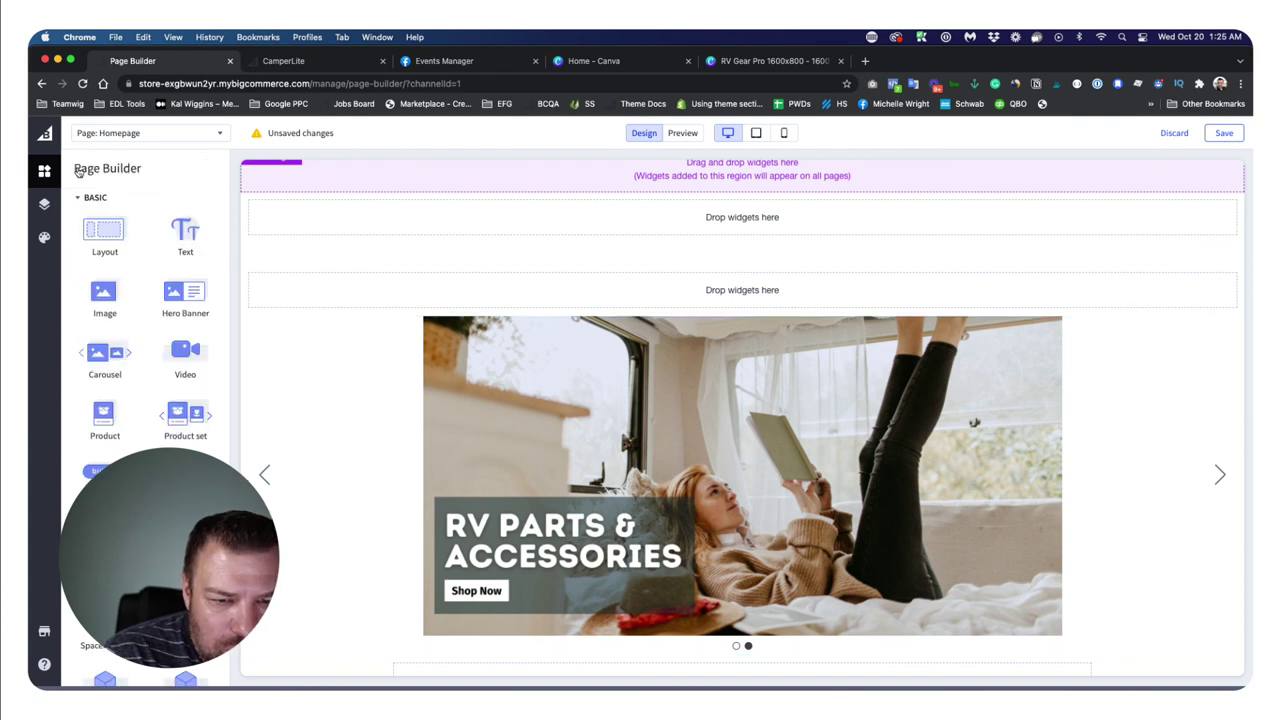
scroll(150, 410, "down", 10)
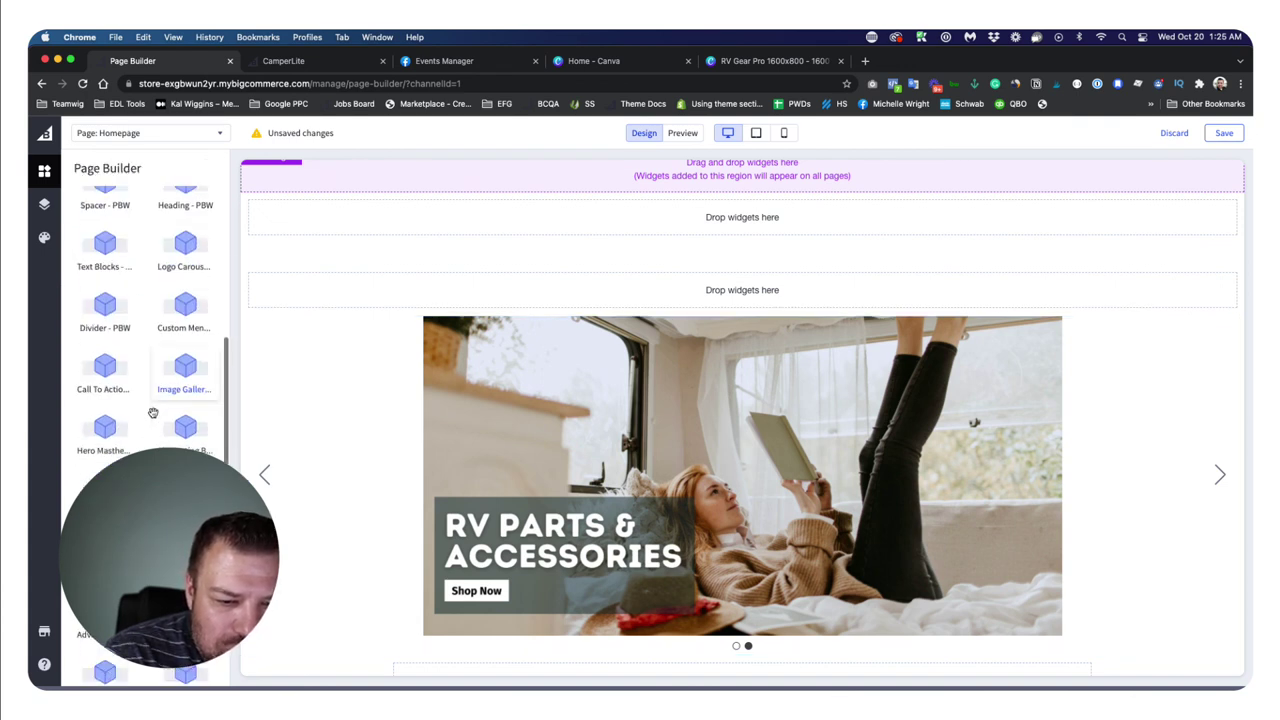
scroll(152, 412, "down", 2)
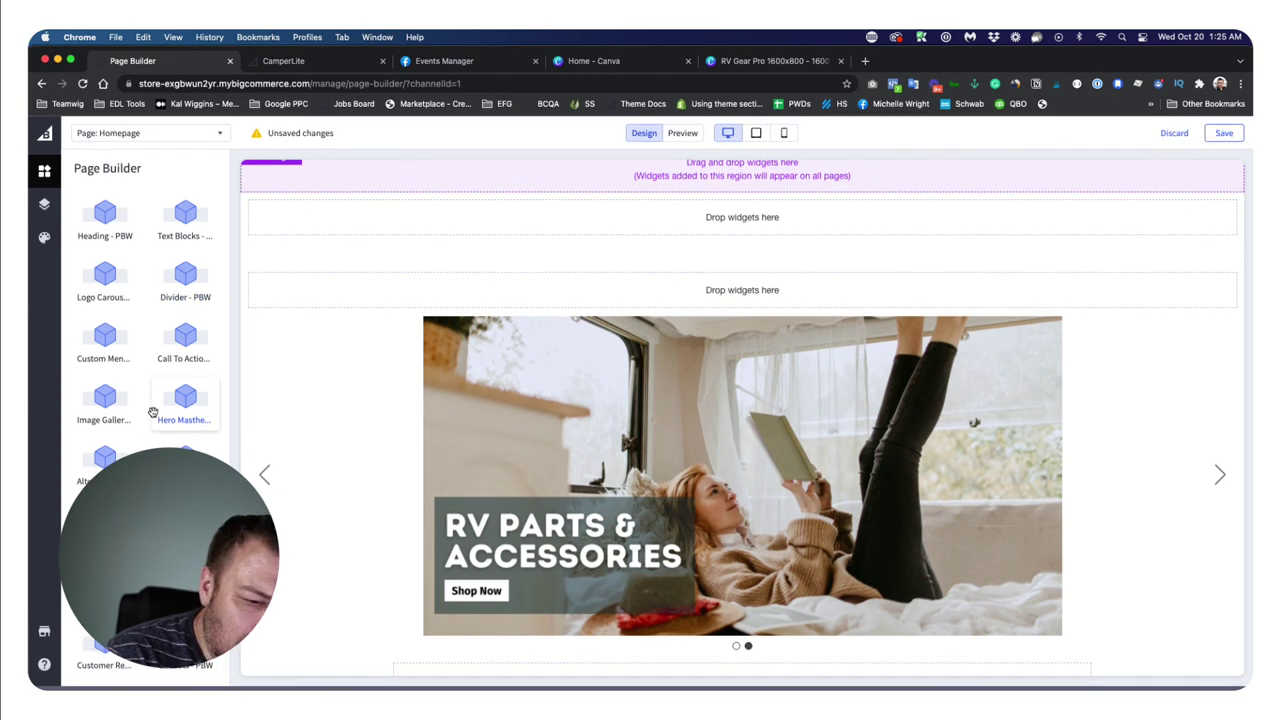
left_click(323, 62)
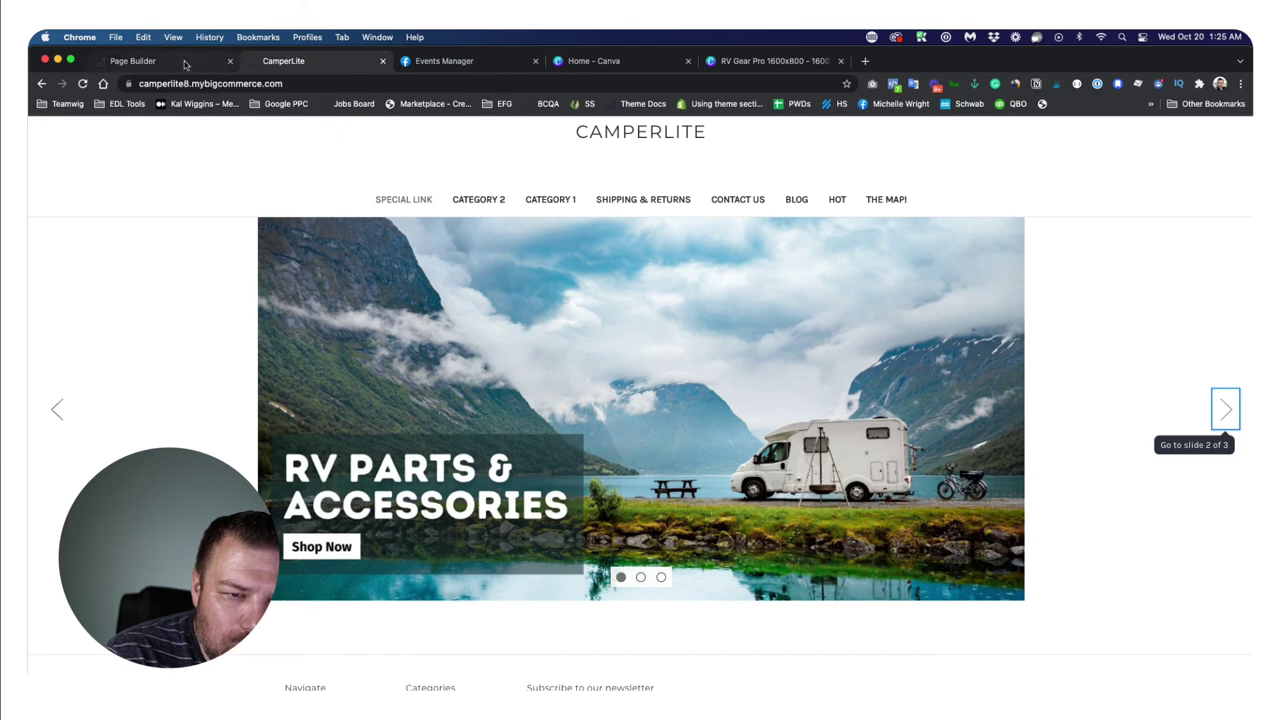
left_click(185, 65)
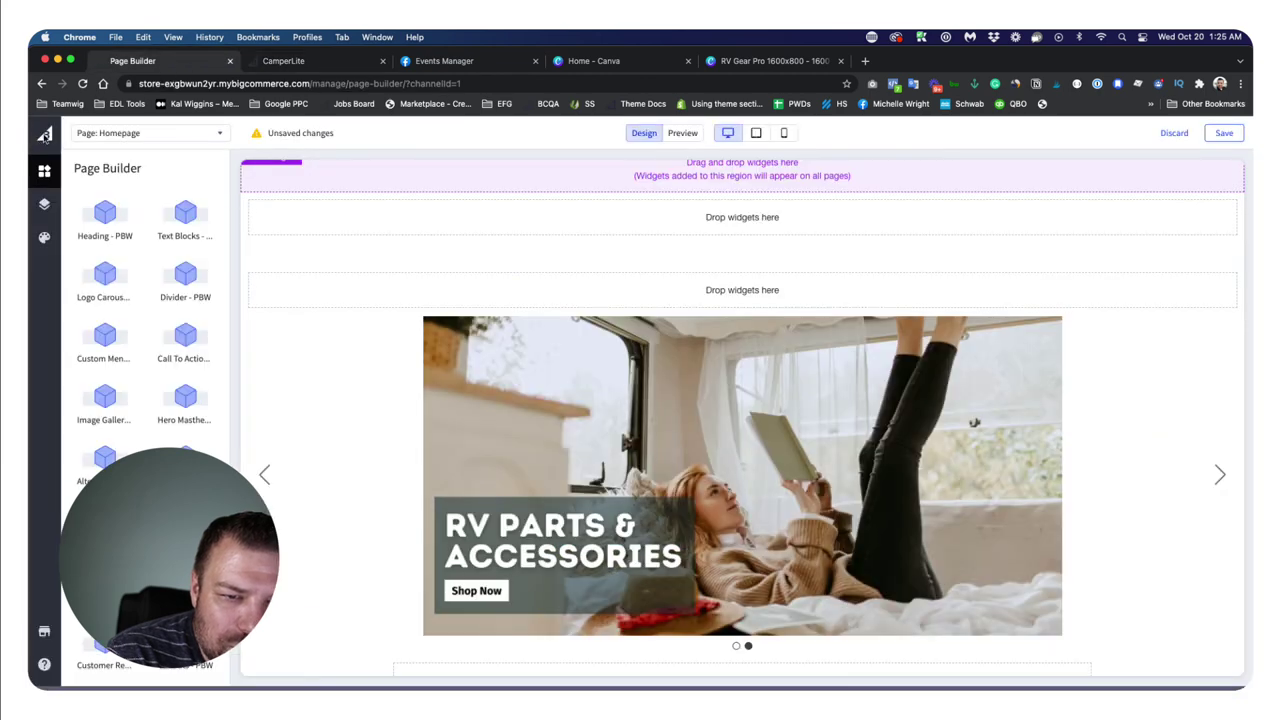
left_click(45, 136)
left_click(679, 457)
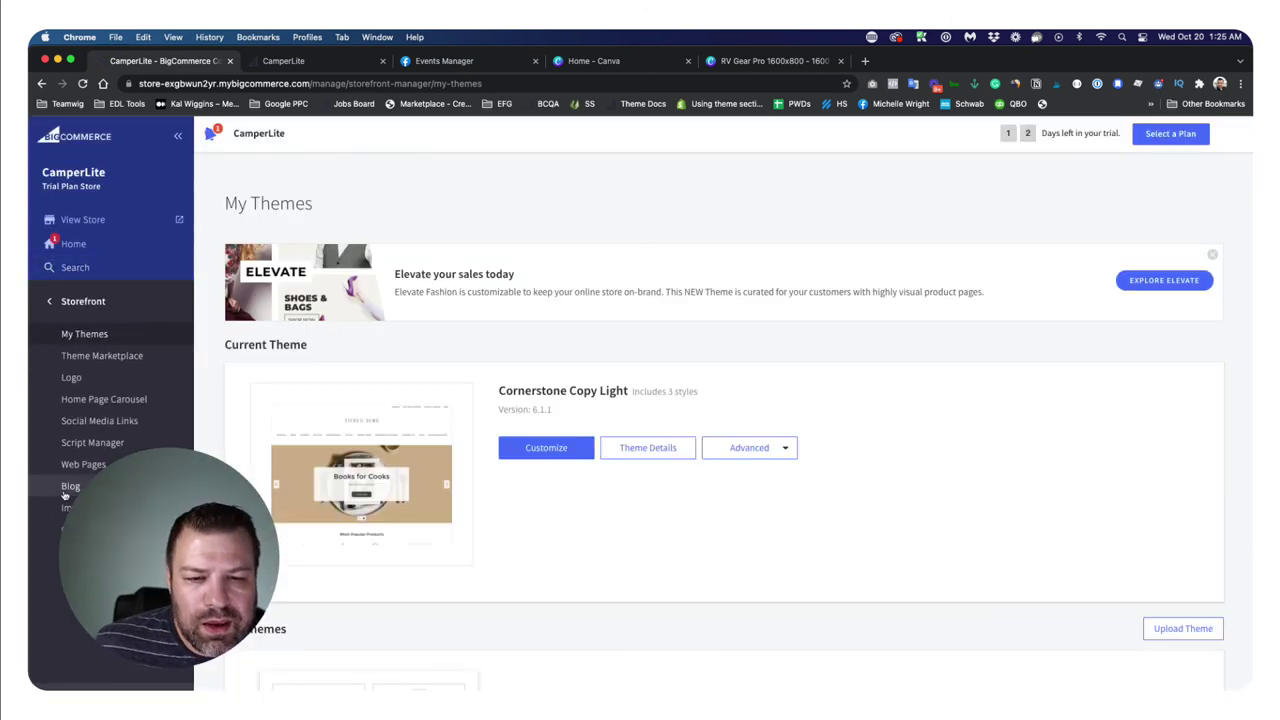
- Confirm Advance Slider is enabled in Epic Page Builder Widgets, then return to Storefront
left_click(75, 301)
left_click(62, 467)
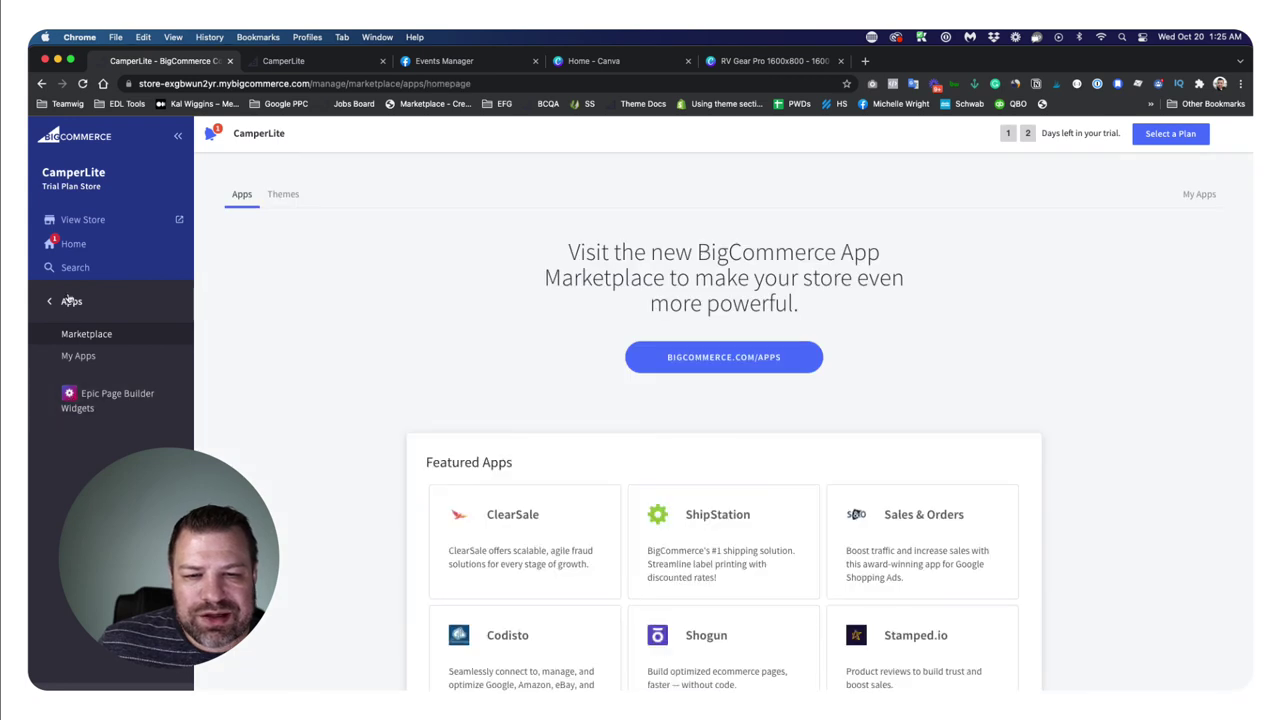
left_click(109, 401)
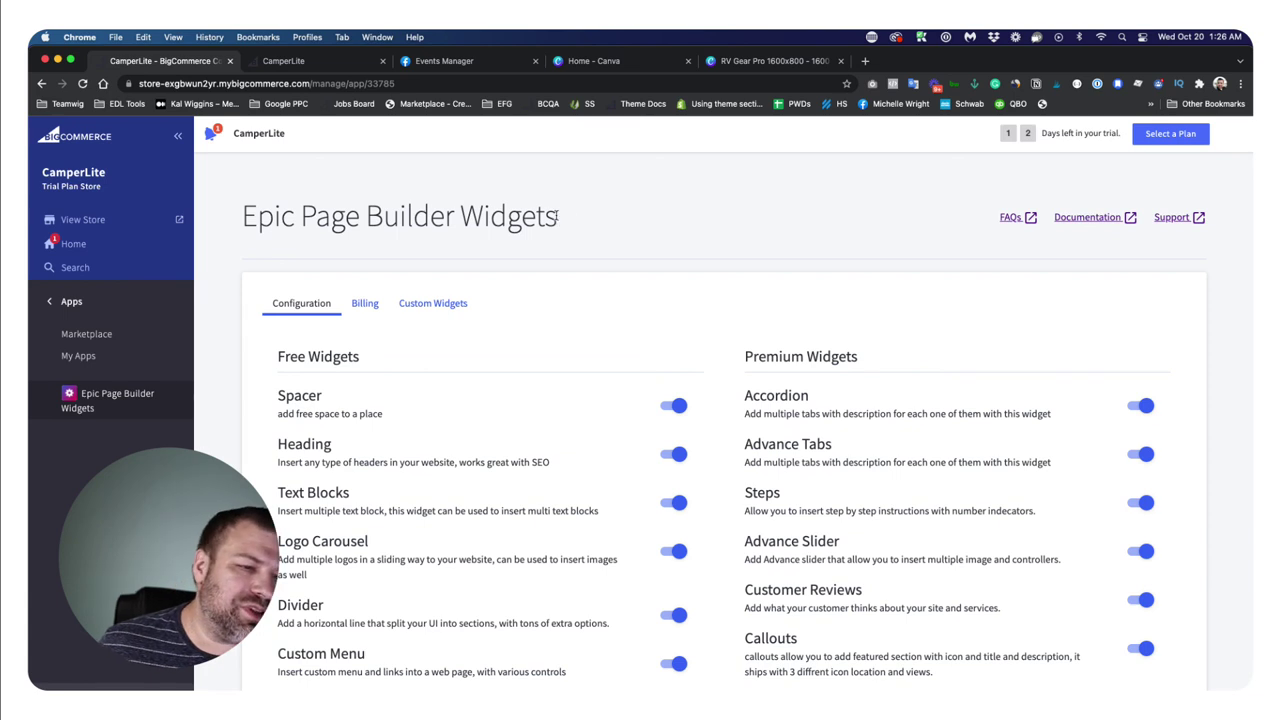
left_click_drag(553, 216, 223, 220)
scroll(240, 345, "down", 2)
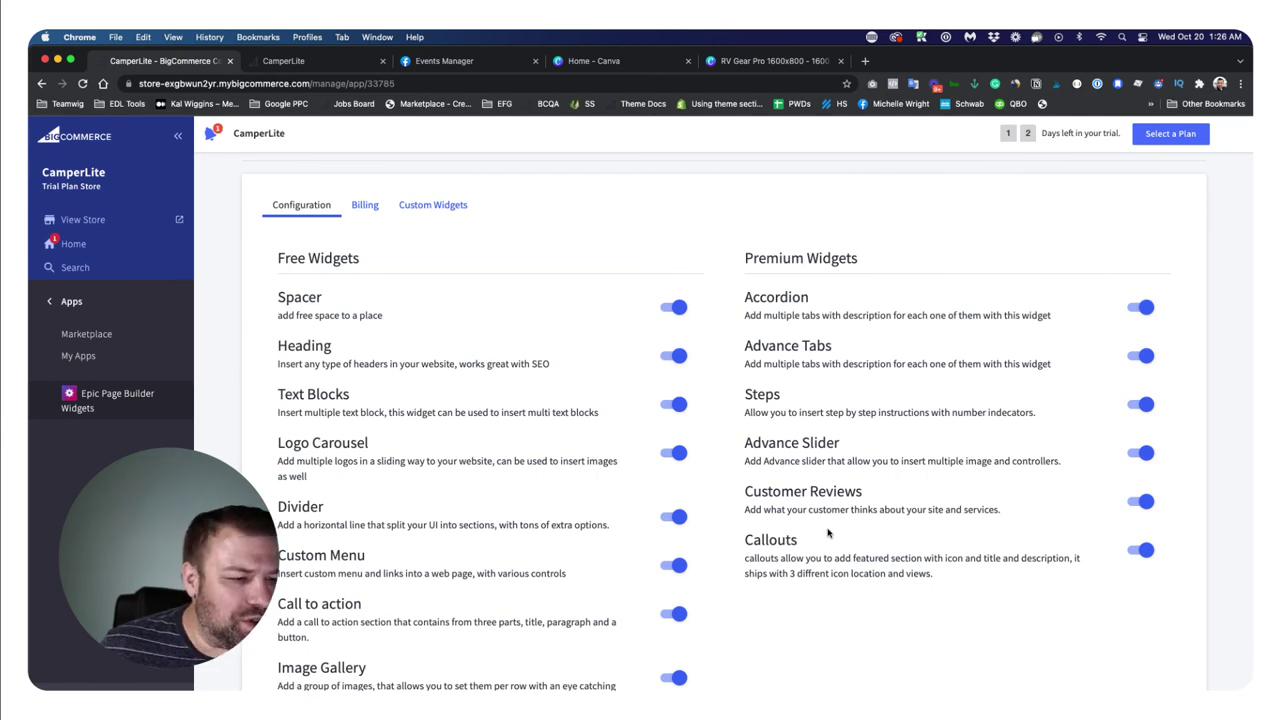
scroll(538, 519, "down", 4)
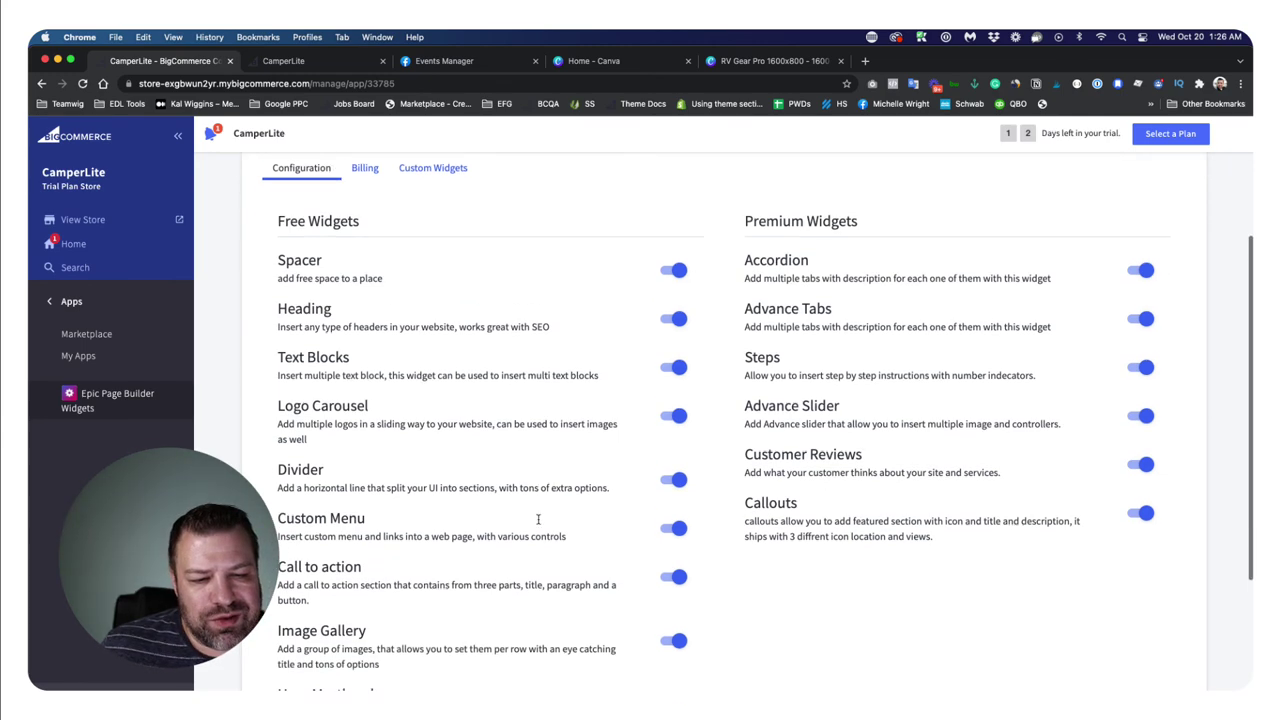
scroll(538, 519, "down", 1)
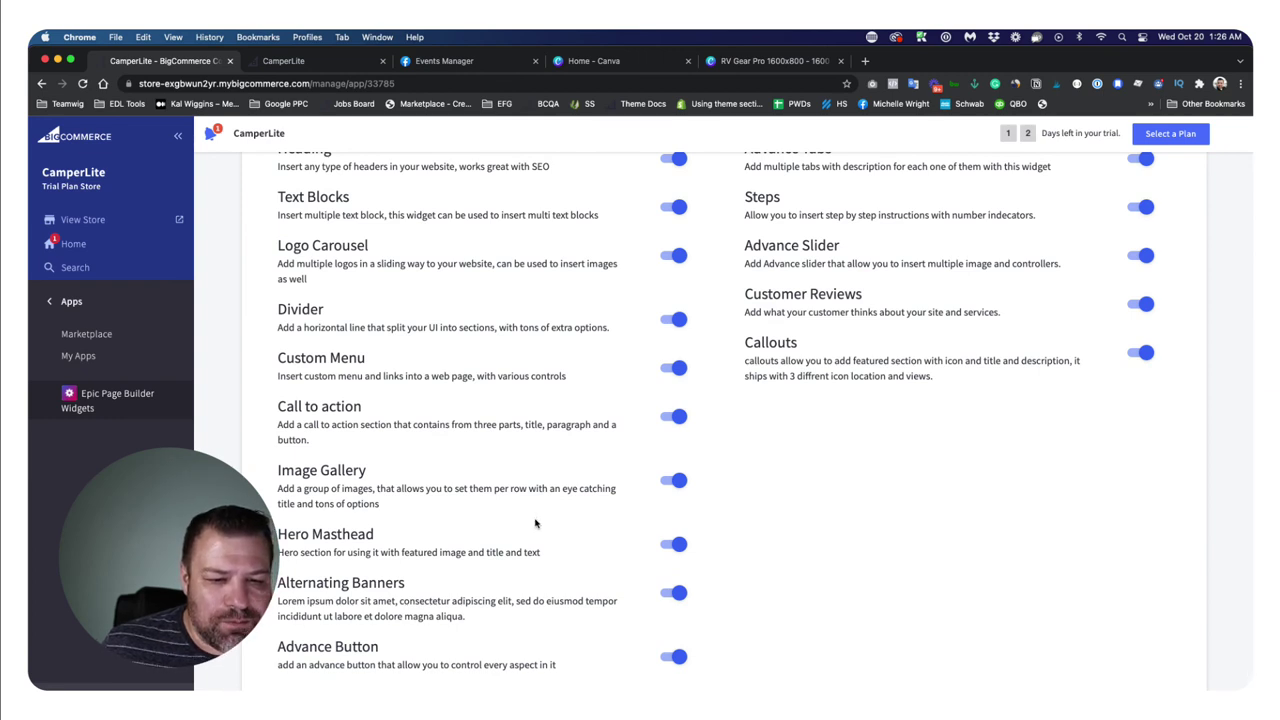
scroll(535, 522, "up", 3)
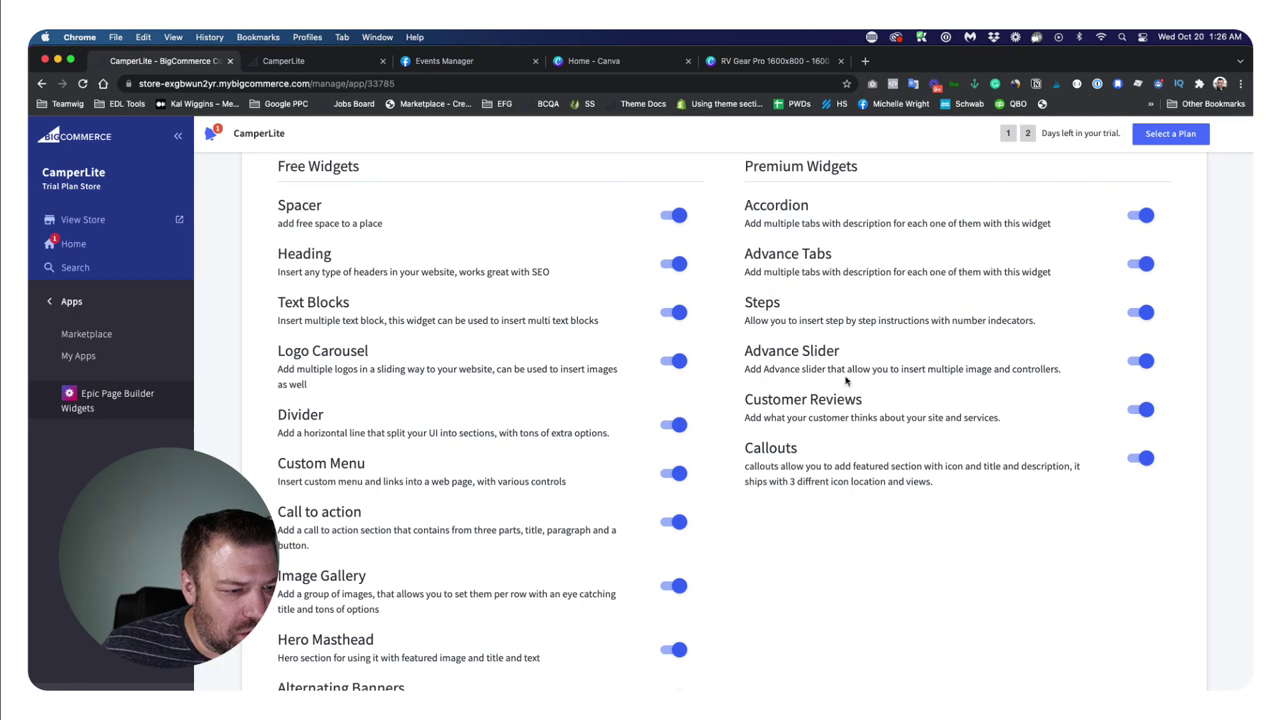
left_click(67, 305)
- Open the current Cornerstone Copy Light theme in Page Builder and find Advance Slider - PBW
left_click(60, 385)
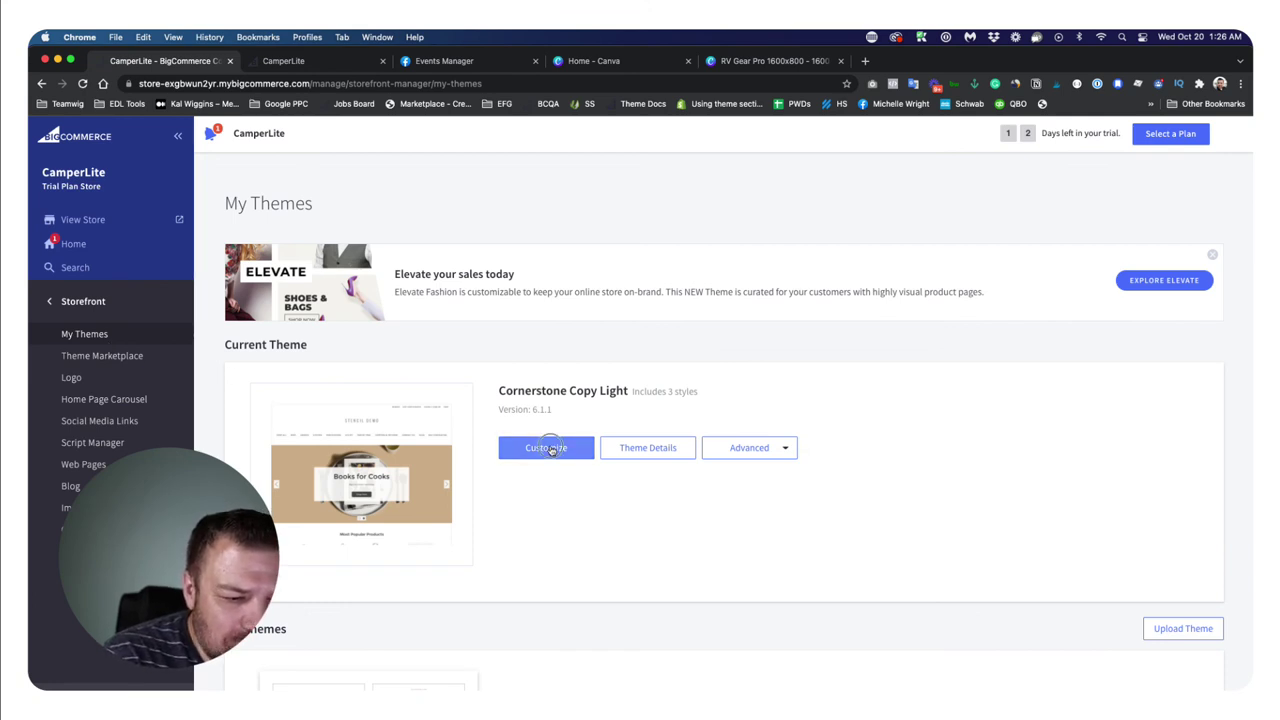
left_click(550, 449)
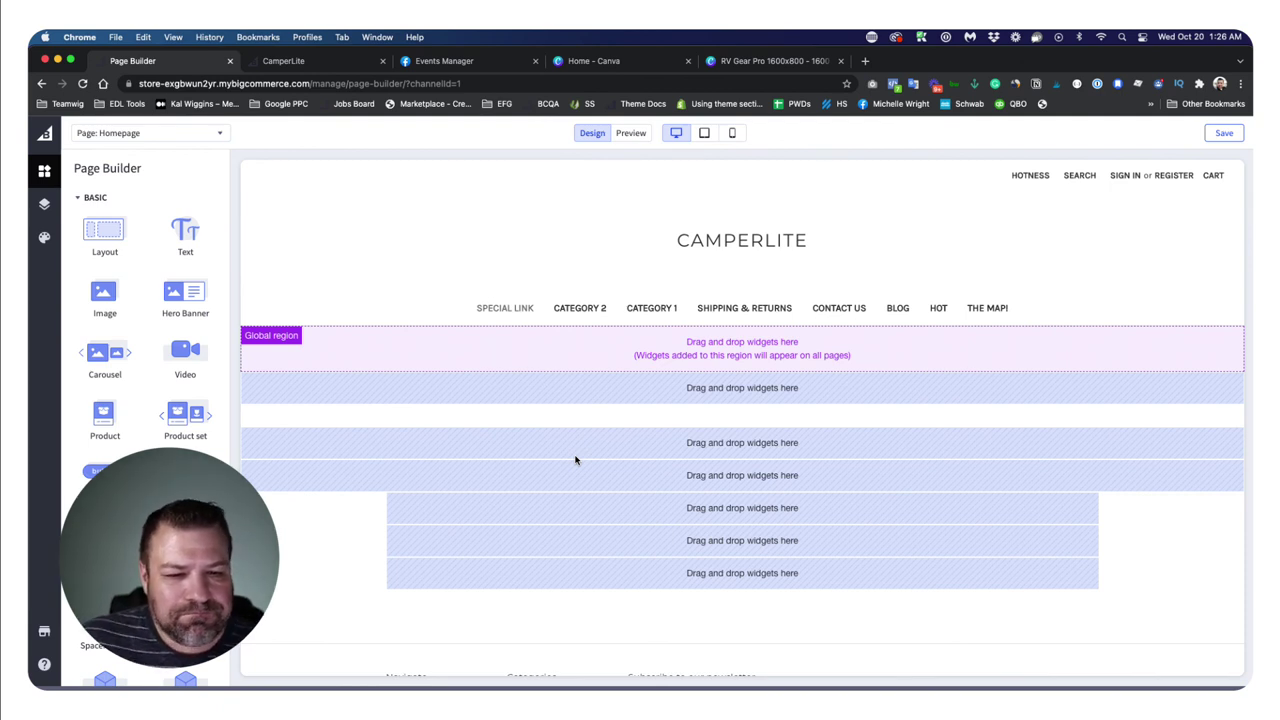
scroll(100, 420, "down", 10)
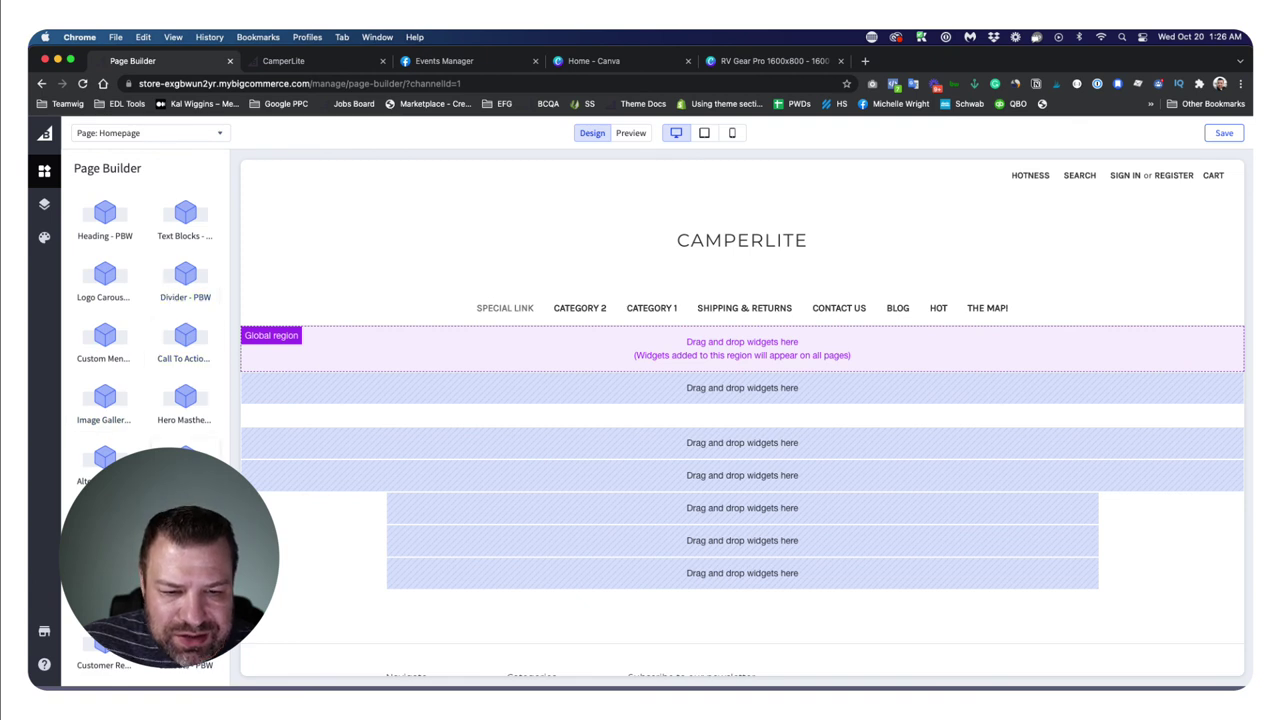
scroll(145, 400, "up", 1)
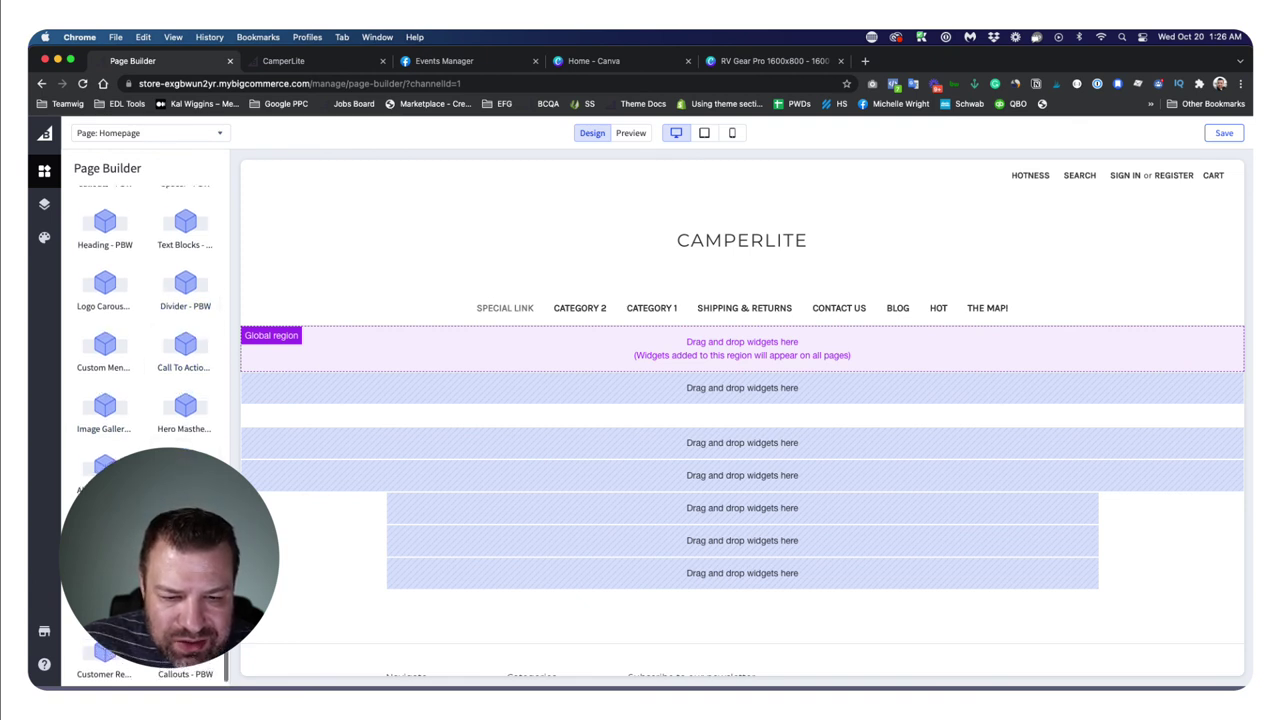
scroll(145, 340, "down", 1)
- Drop an Advance Slider - PBW widget below the global region, leaving its image unchanged
left_click_drag(185, 470, 654, 443)
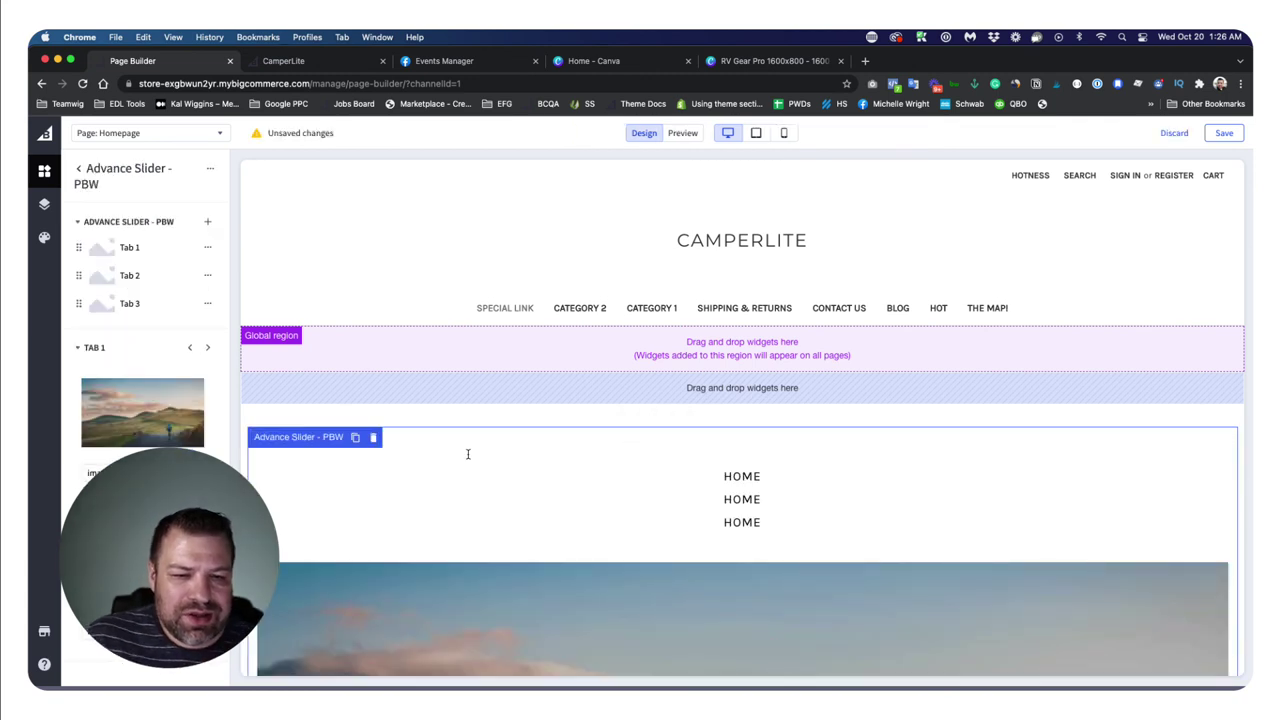
left_click(145, 418)
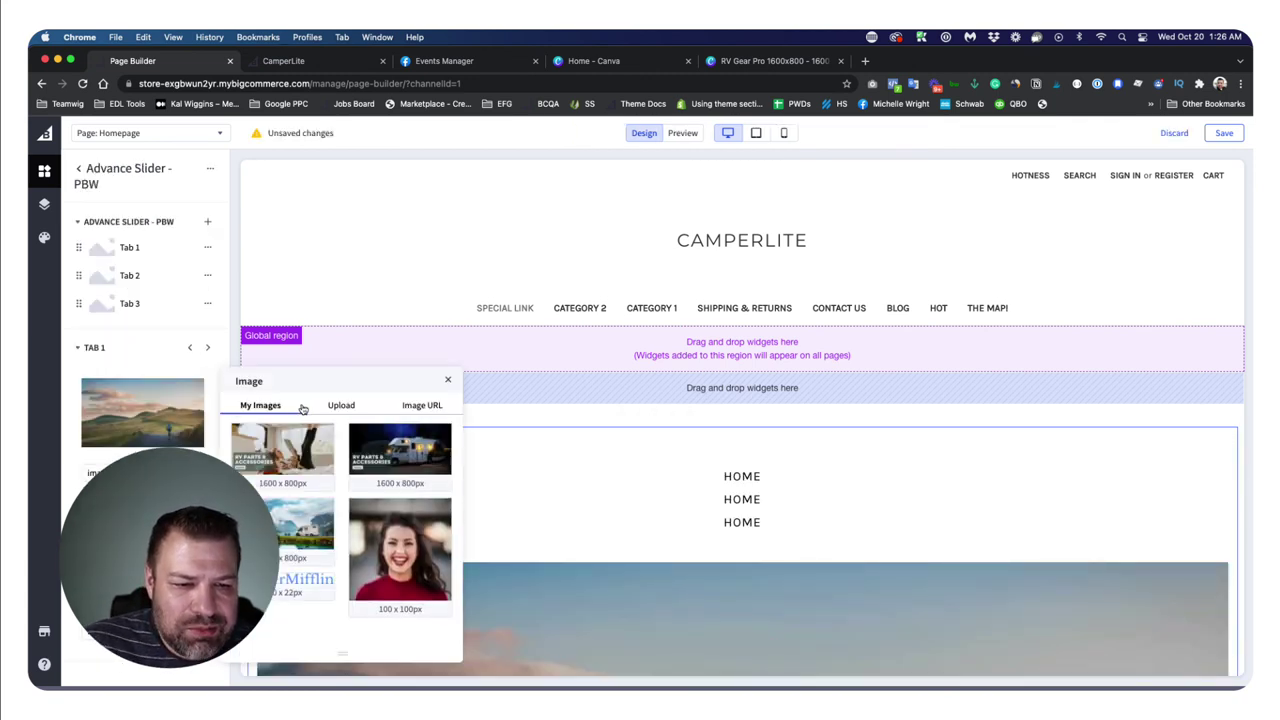
mouse_move(176, 442)
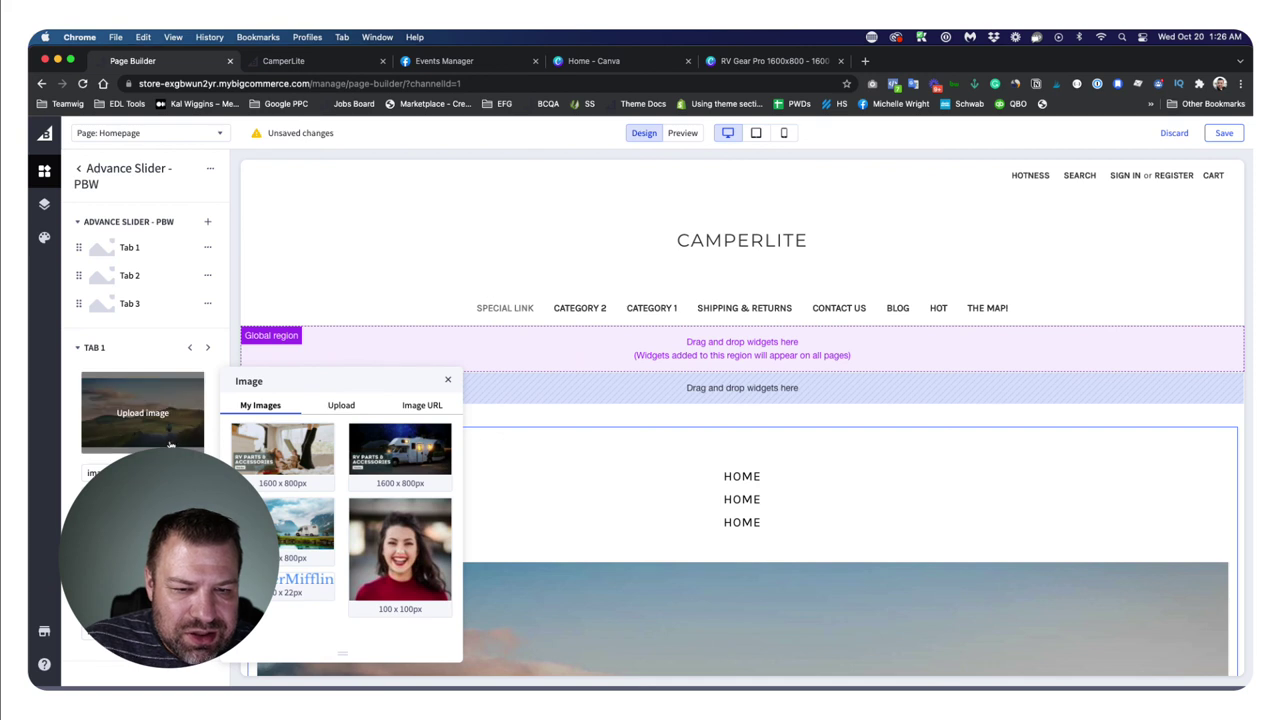
scroll(180, 395, "down", 2)
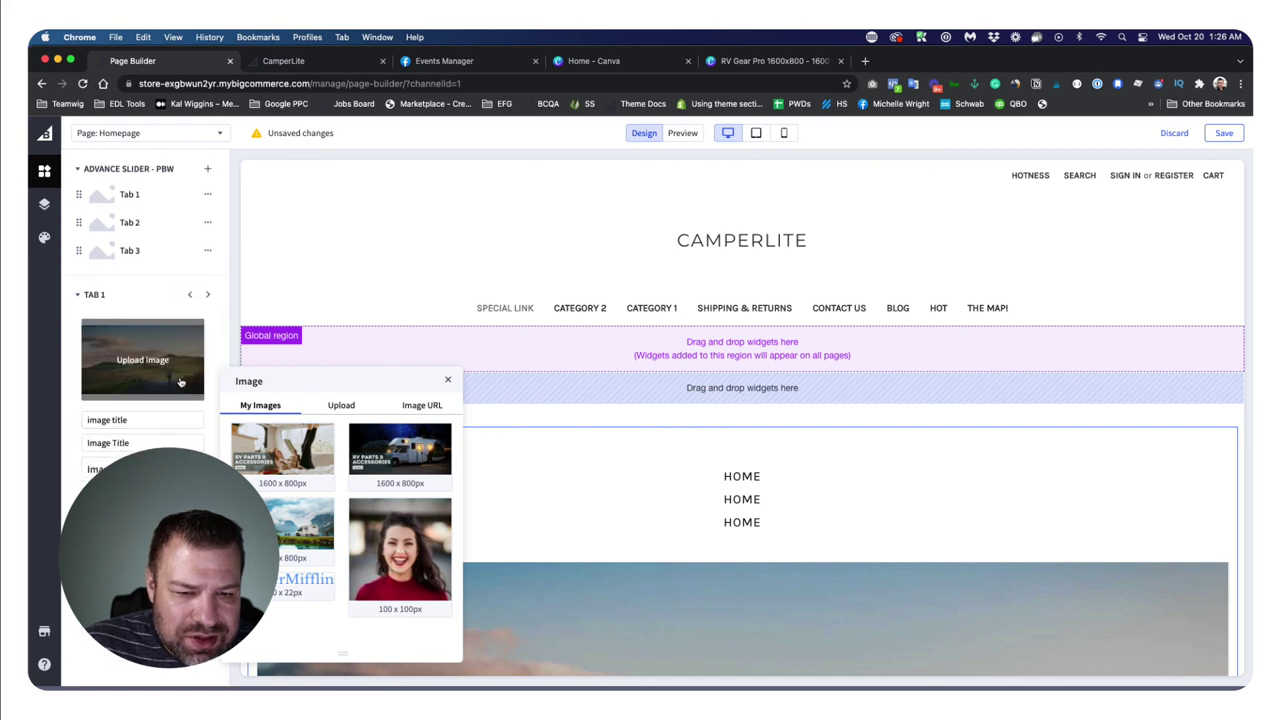
left_click(448, 381)
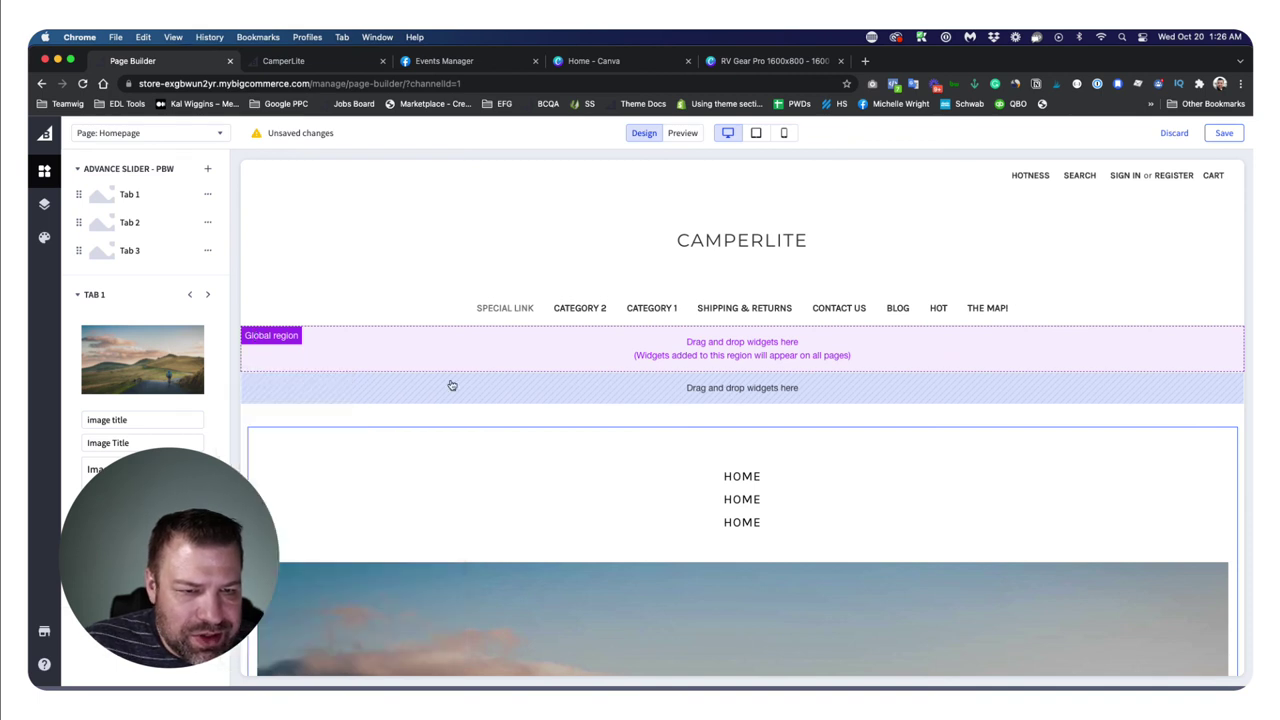
- Save the homepage with the Advance Slider, reload Page Builder, and scroll down to the slider
left_click(1223, 132)
left_click(82, 84)
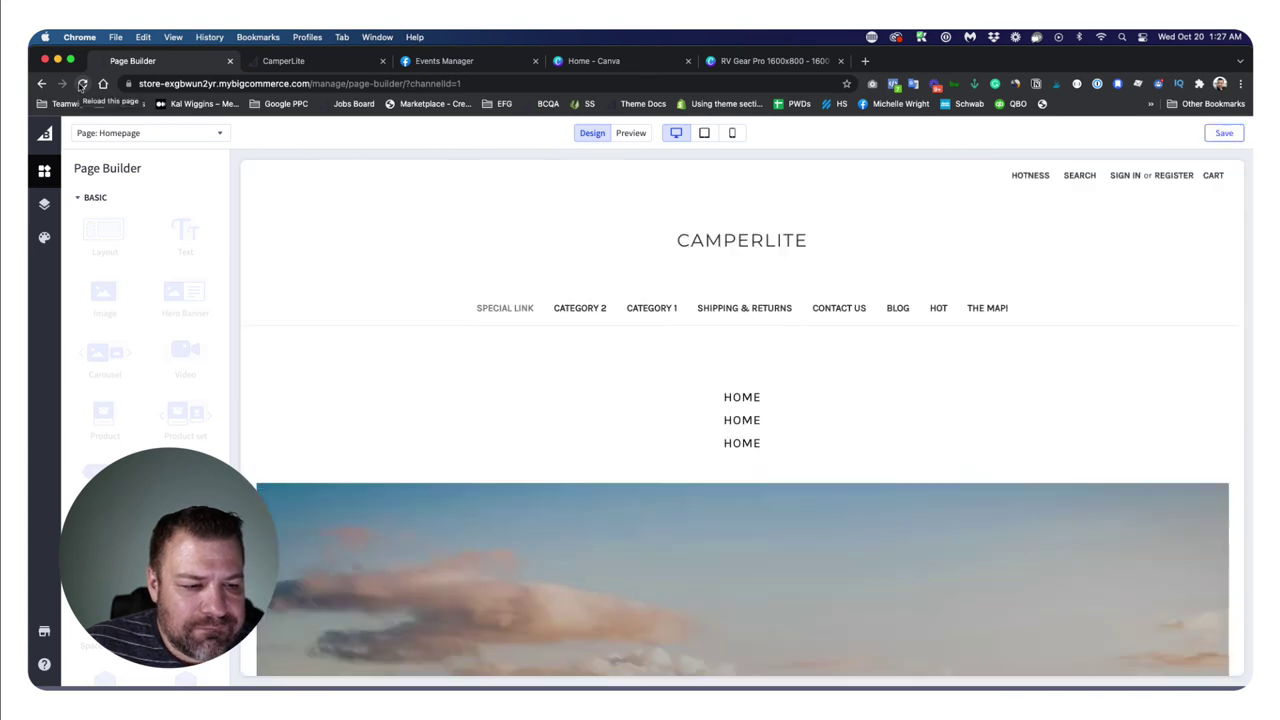
left_click(82, 84)
left_click(82, 84)
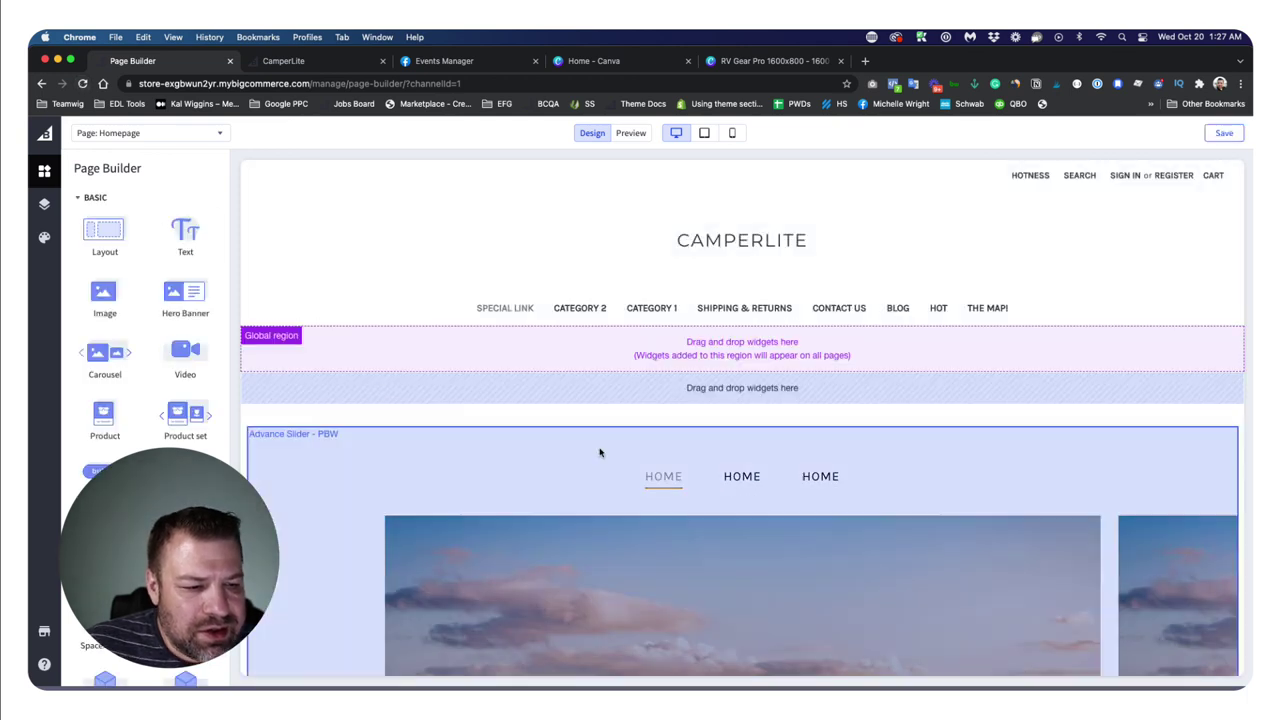
scroll(630, 452, "down", 3)
scroll(635, 453, "down", 2)
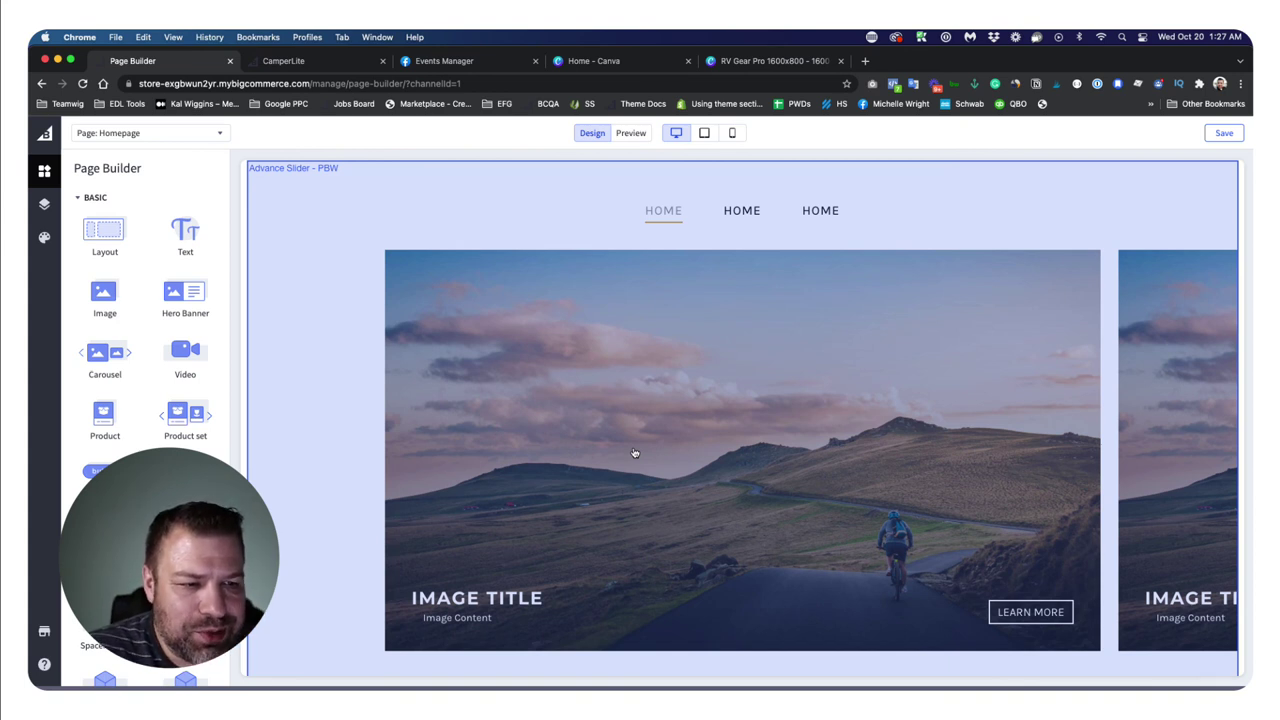
scroll(686, 420, "down", 1)
scroll(764, 380, "up", 1)
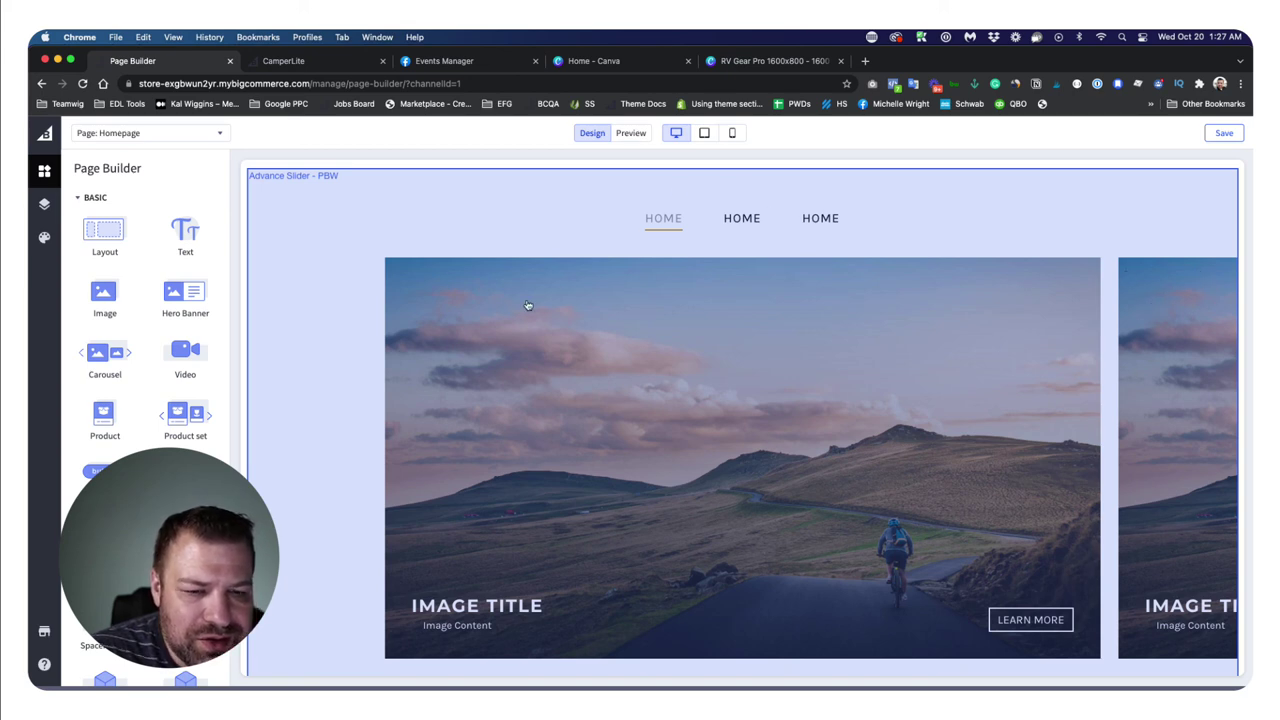
scroll(440, 406, "down", 1)
- Open the Advance Slider's Tab 1 fields and fill the title fields with test text
left_click(545, 398)
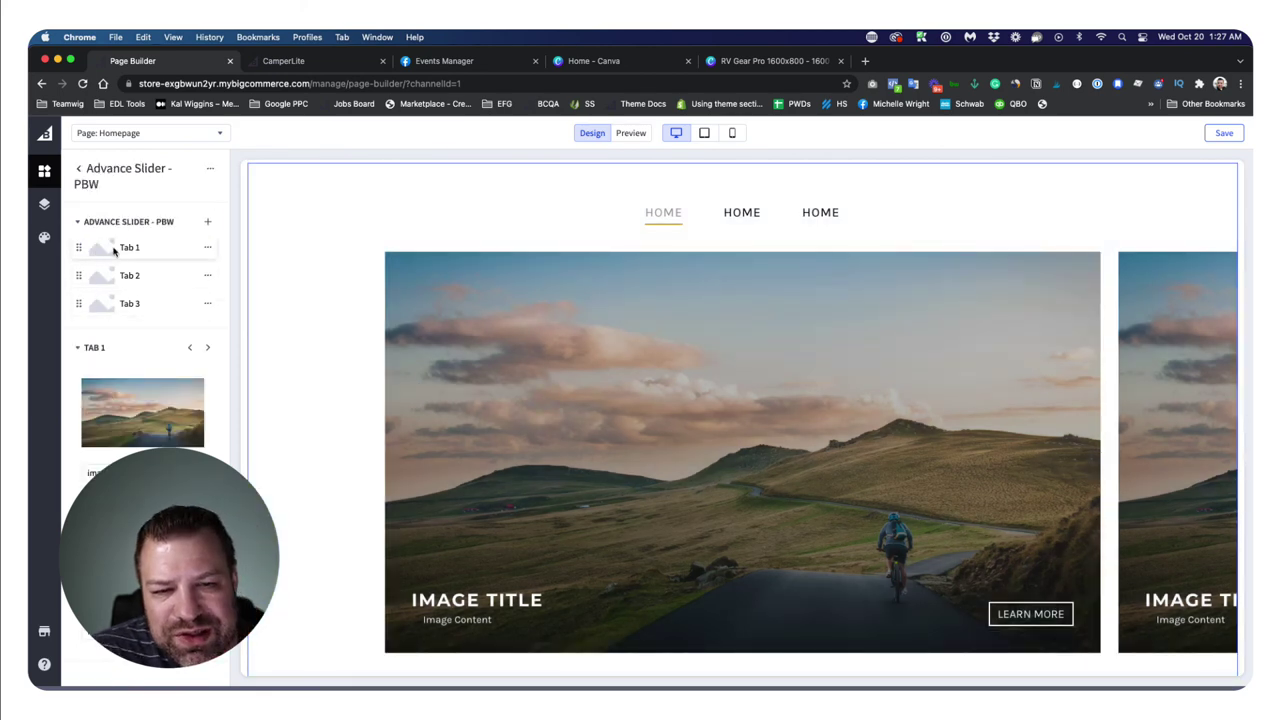
mouse_move(152, 426)
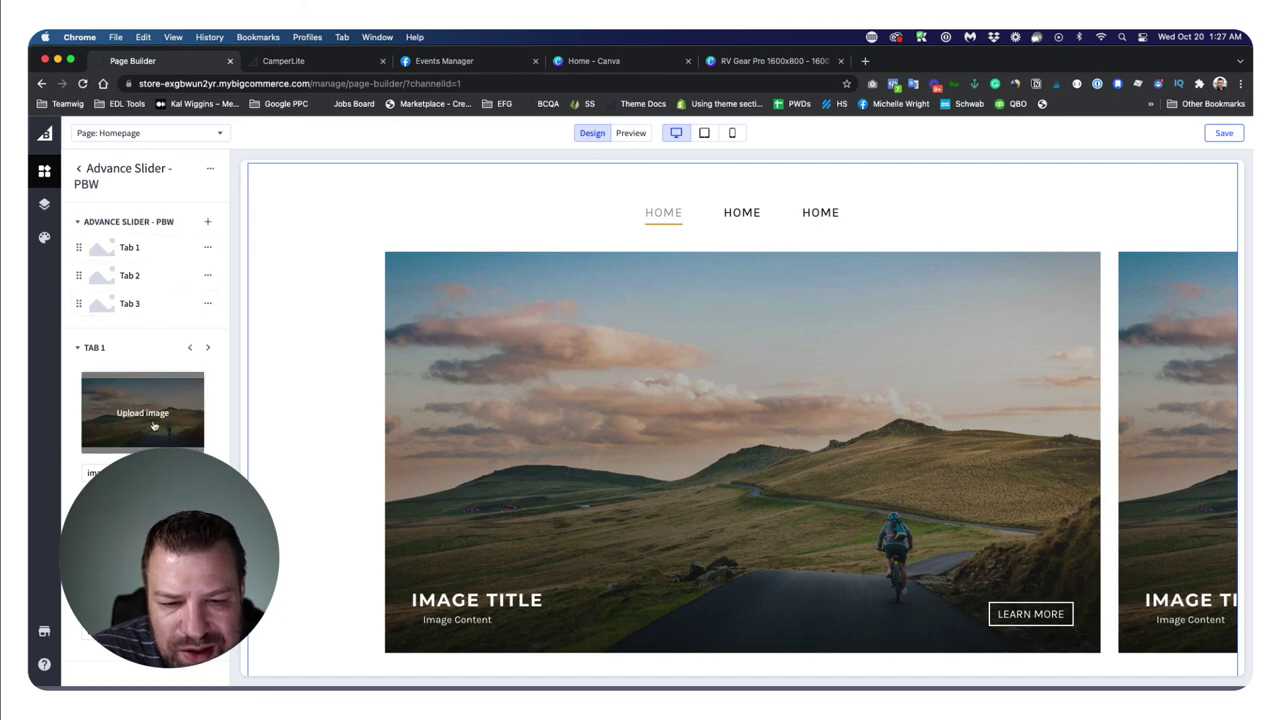
scroll(153, 426, "down", 1)
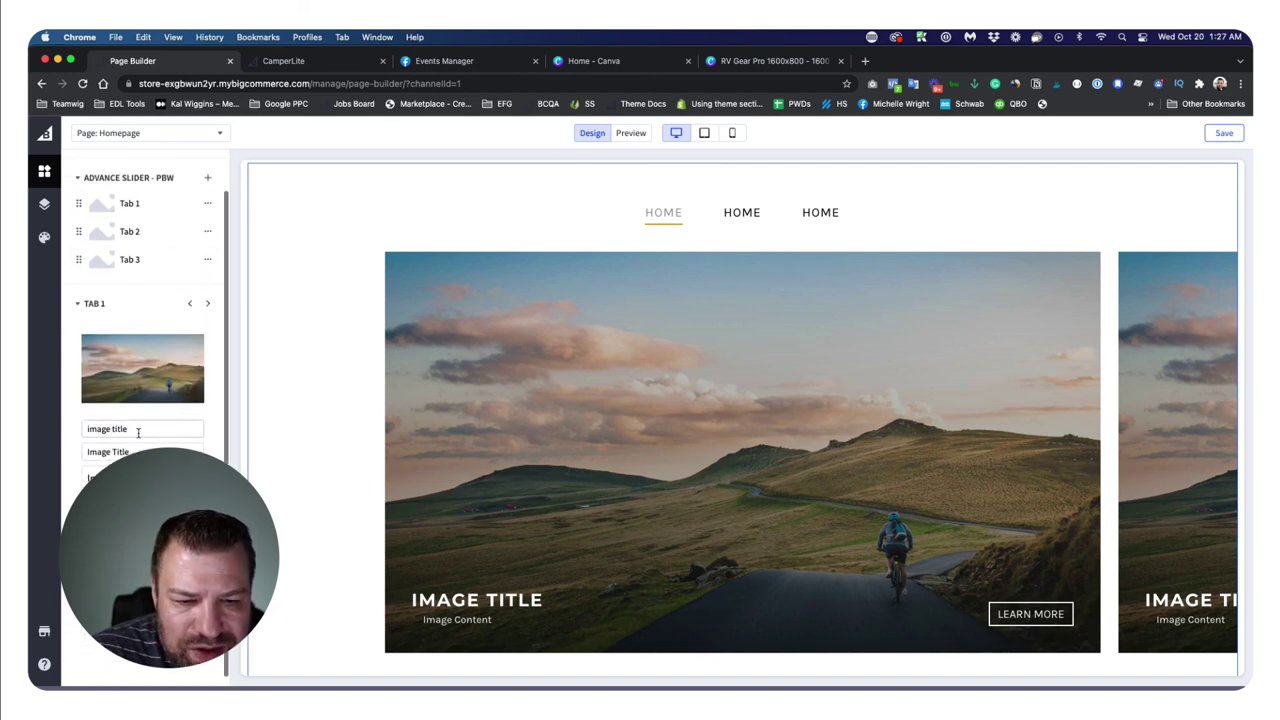
triple_click(138, 430)
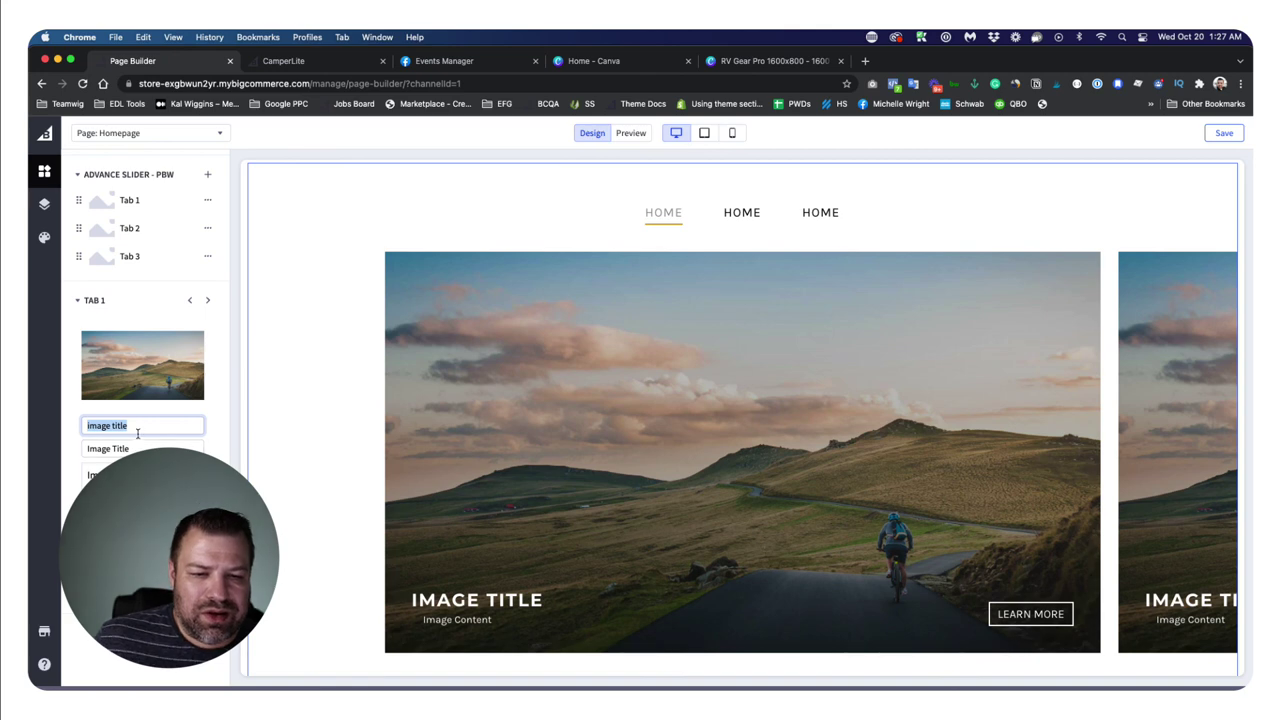
type("asd")
triple_click(128, 449)
type("asdfa")
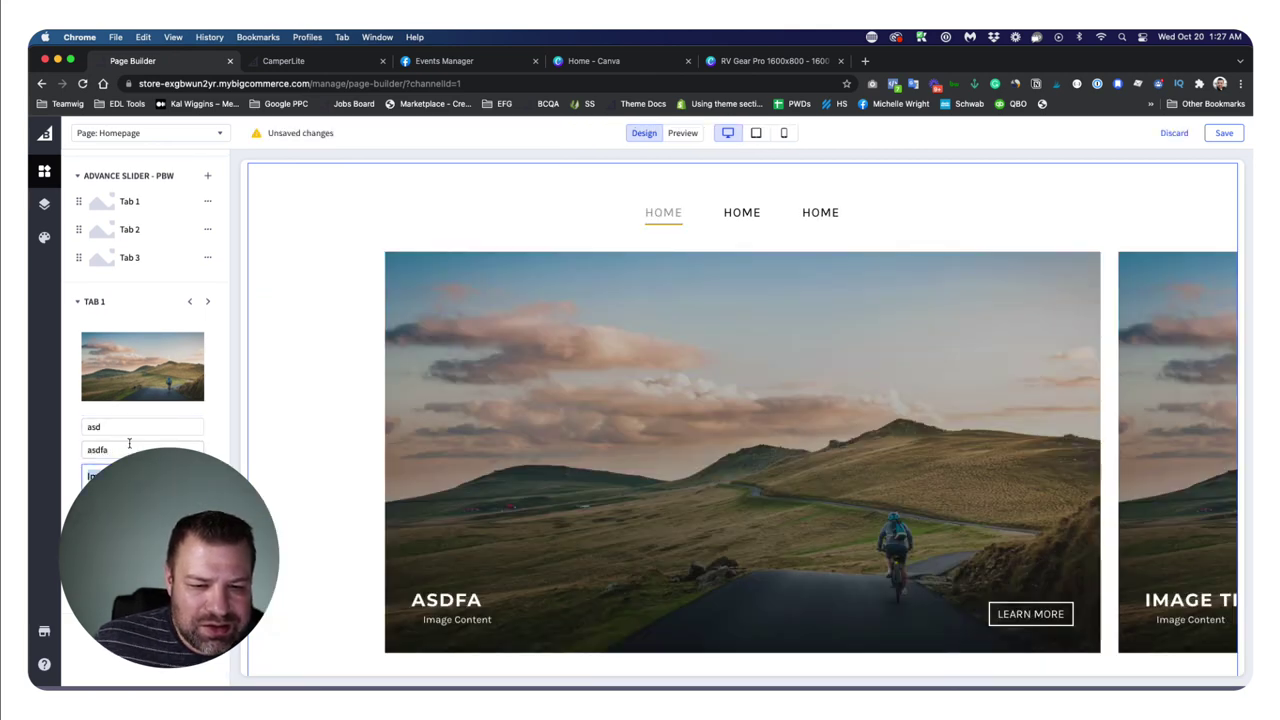
- Replace the test text with title 'title 1', content 'this is the content', tab label and 'Shop!' button
triple_click(82, 428)
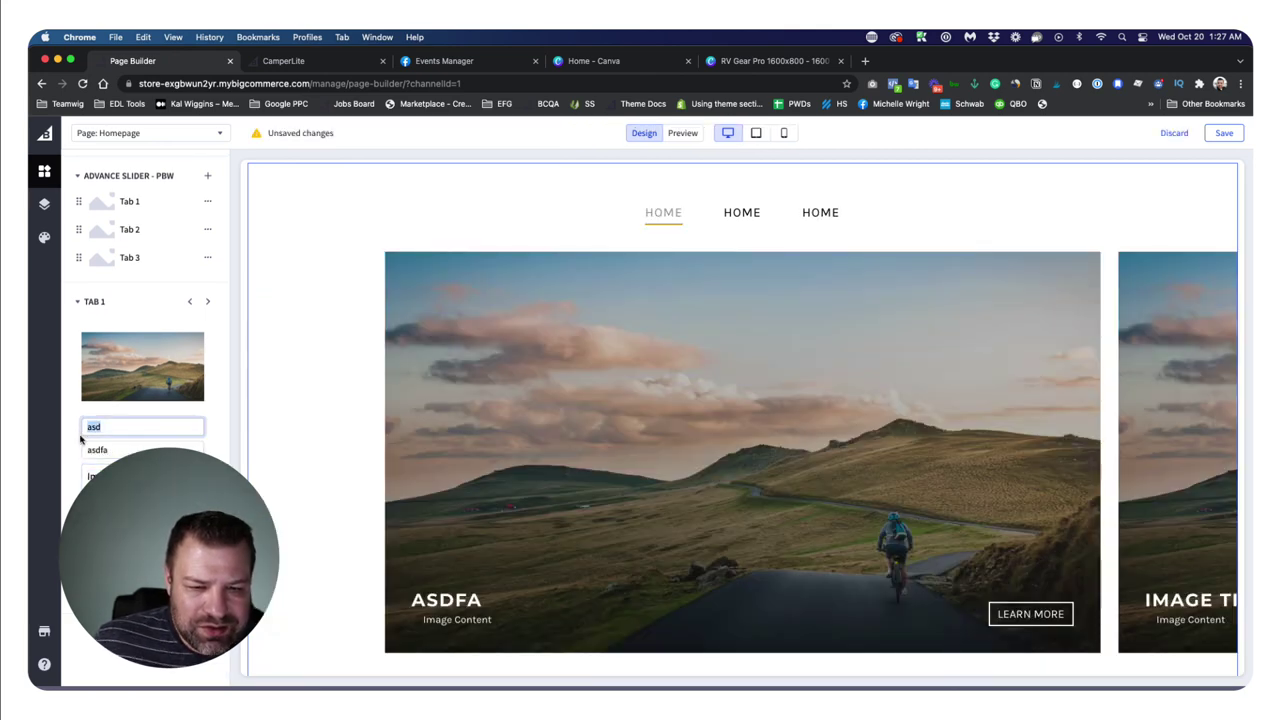
key("BackSpace")
key("Tab")
key("BackSpace")
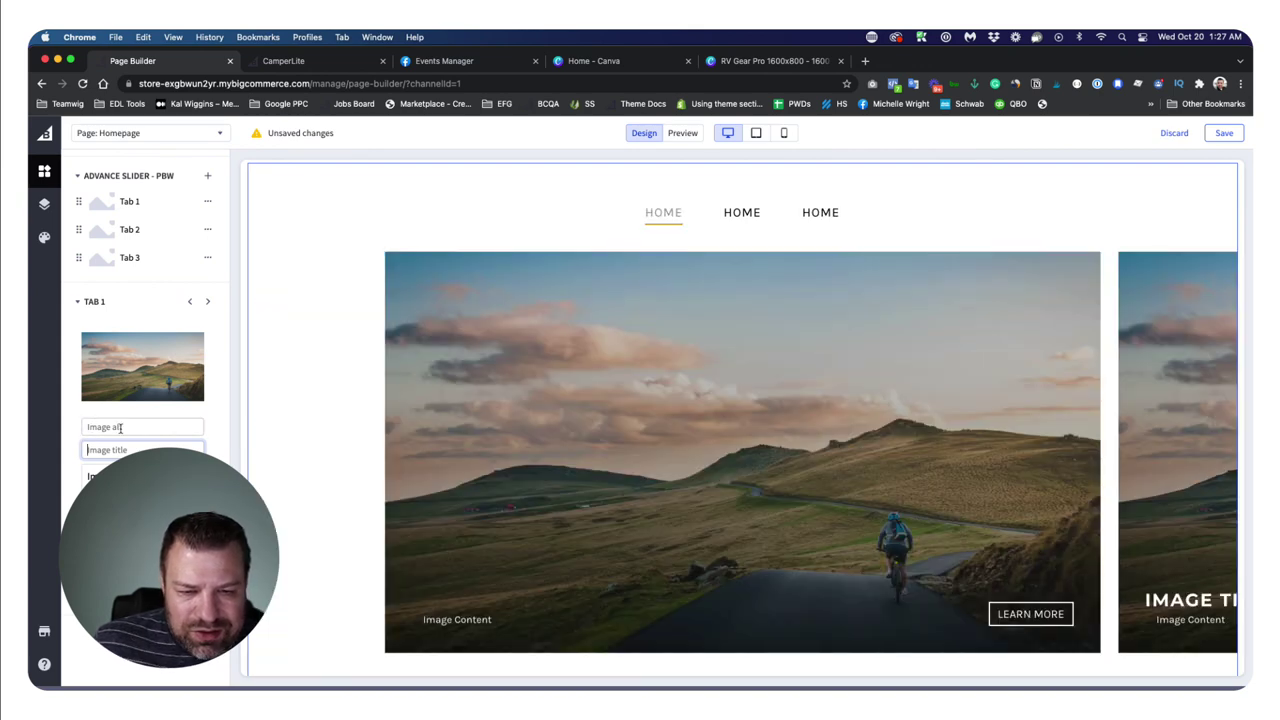
type("title 1")
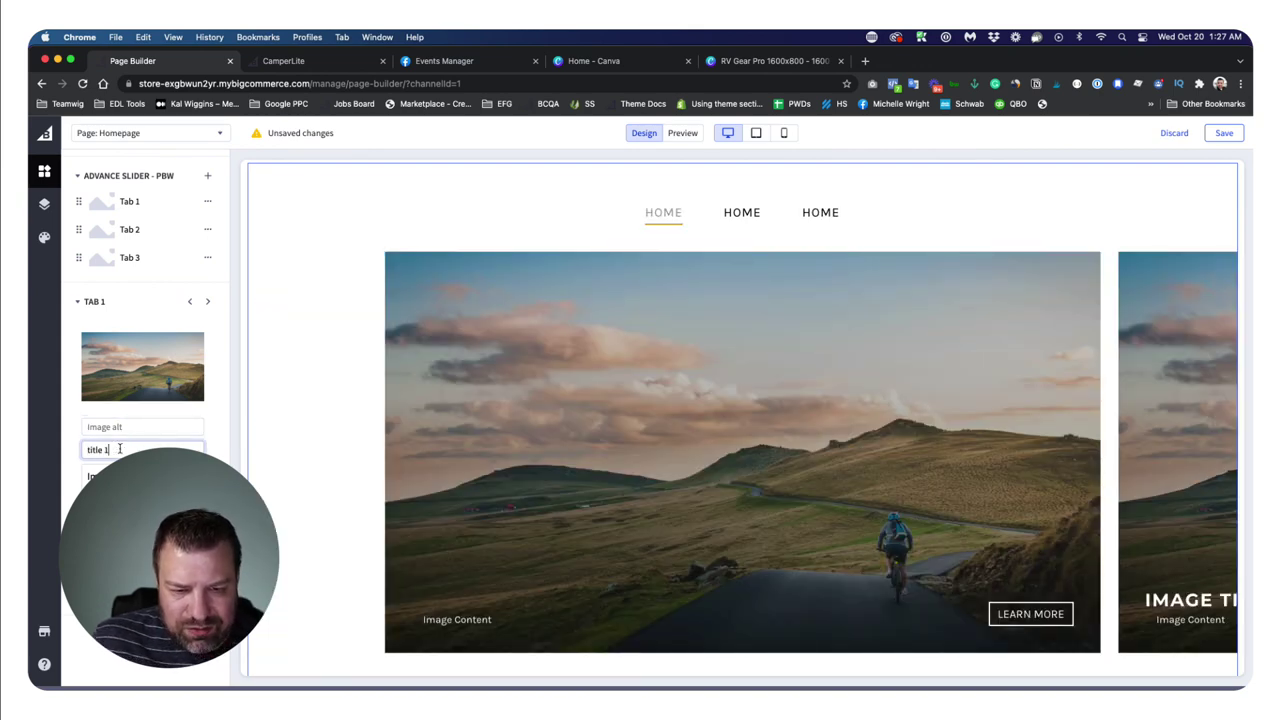
key("Tab")
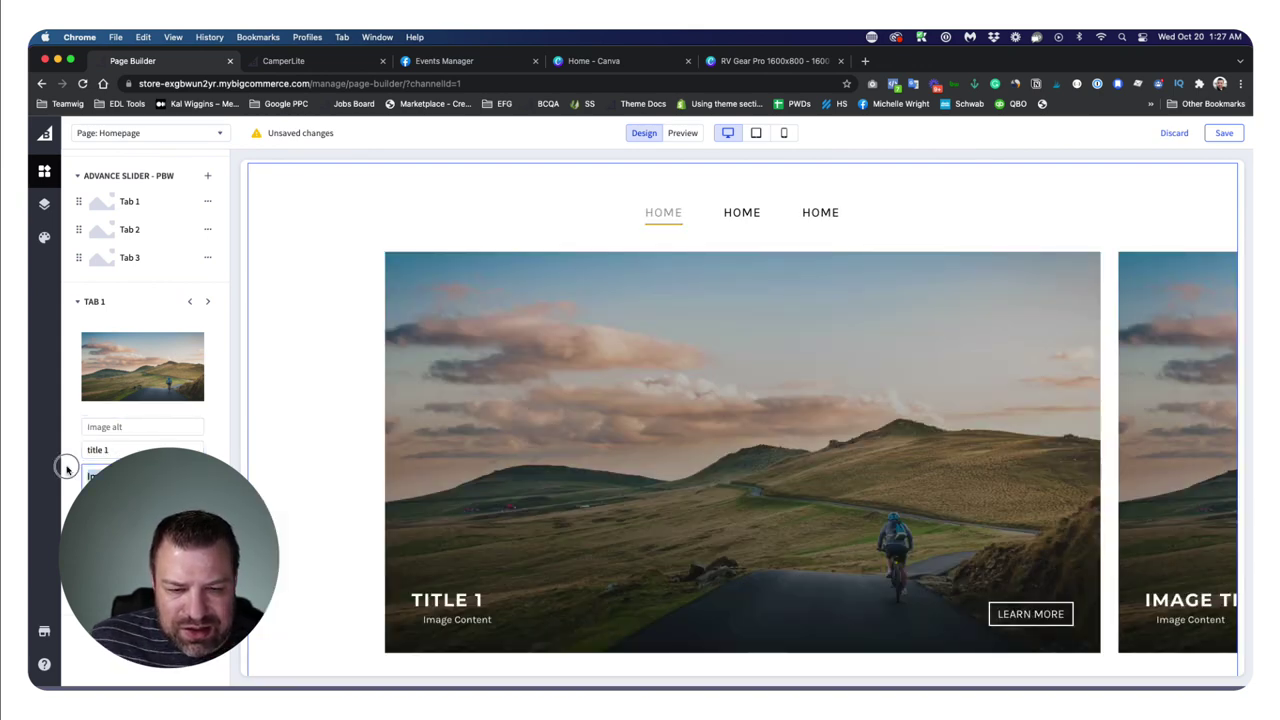
type("this is the content")
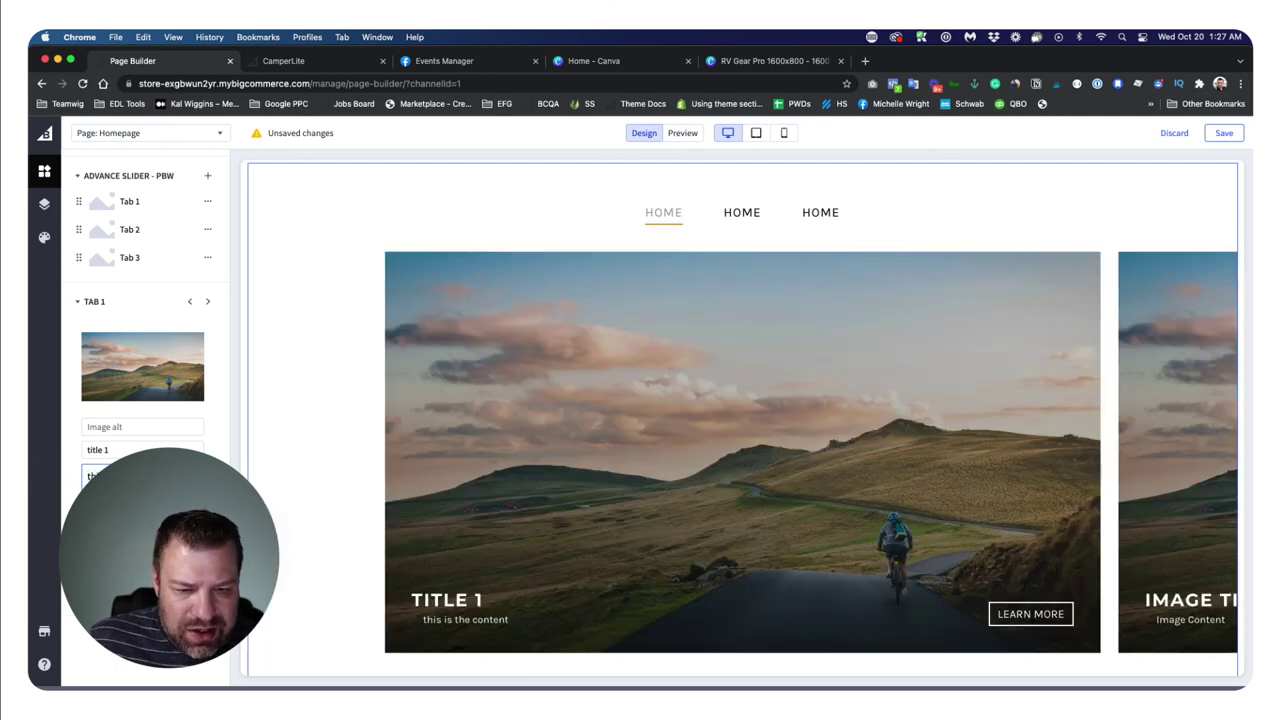
key("Tab")
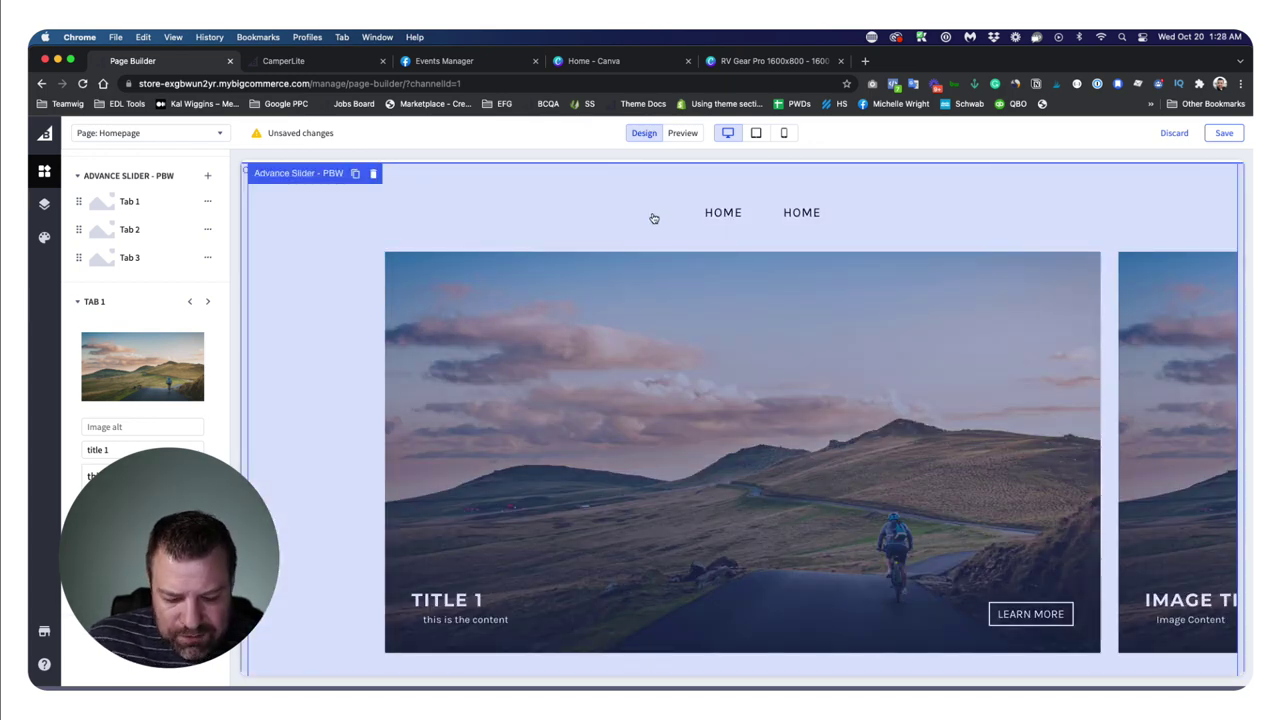
type("S")
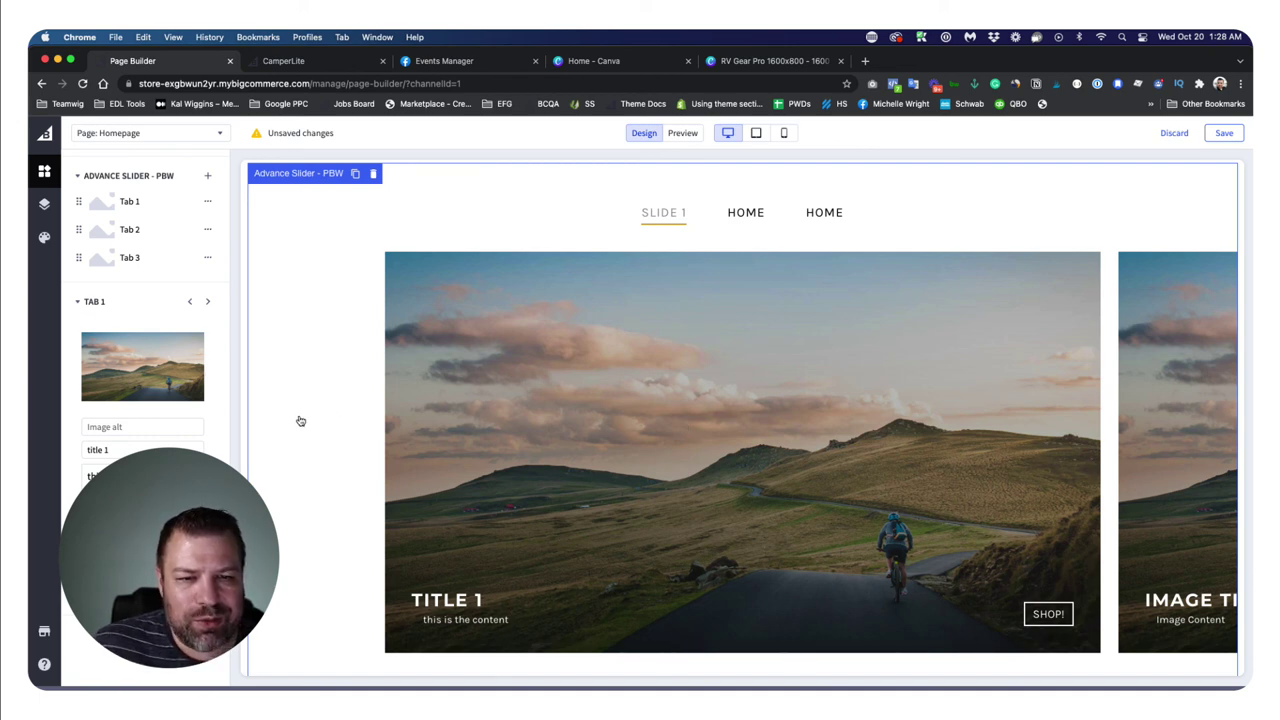
- In the slider's Settings, leave Background overlayer off and set Tab Placement to Bottom
scroll(200, 380, "up", 1)
left_click(213, 169)
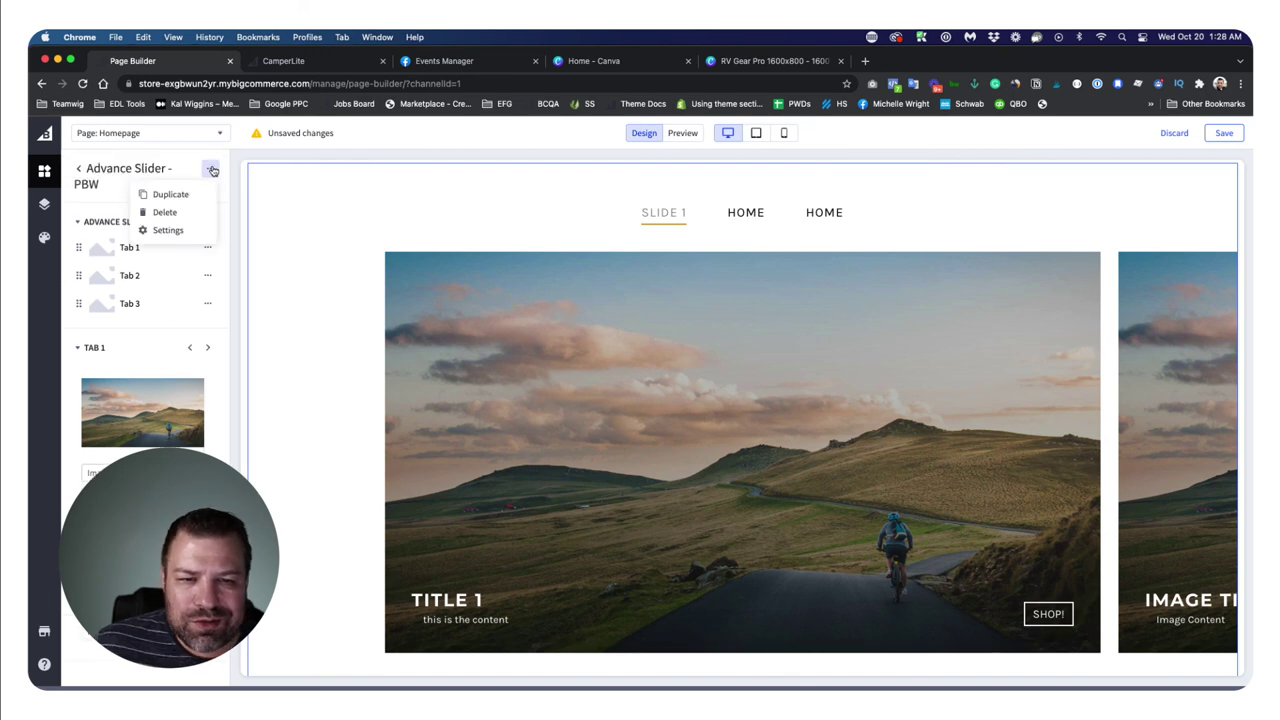
left_click(170, 231)
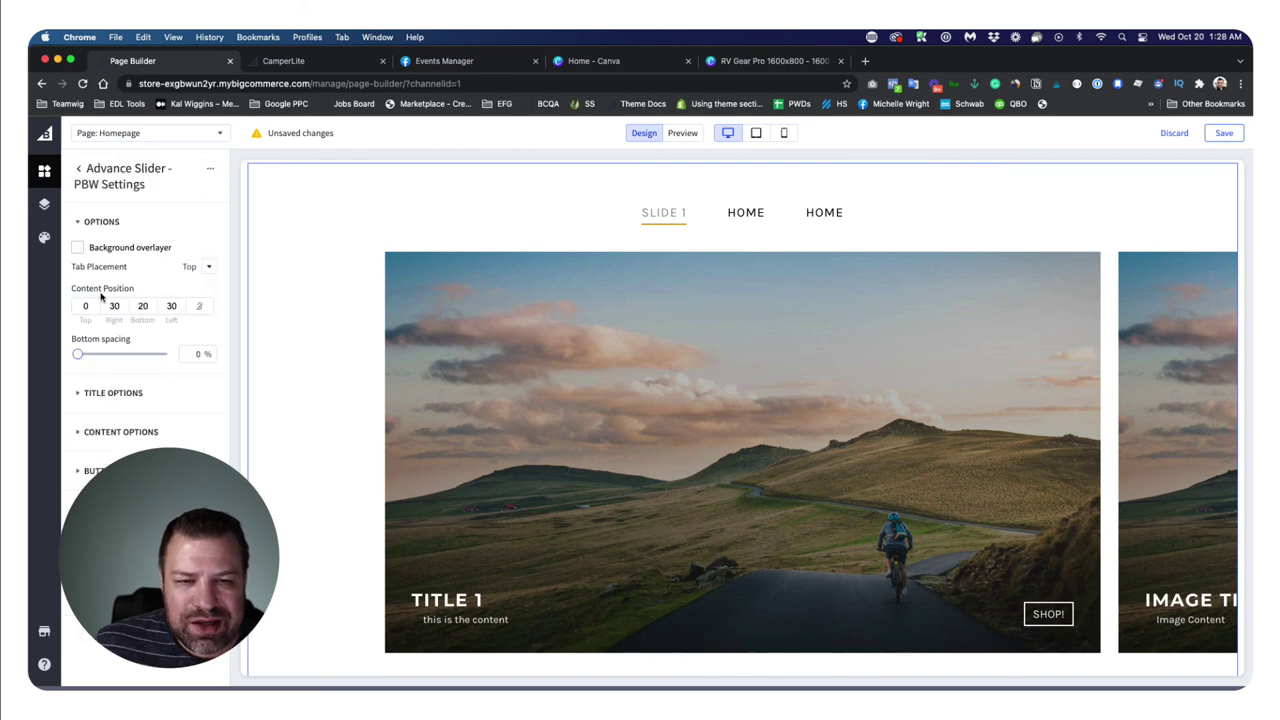
left_click(78, 248)
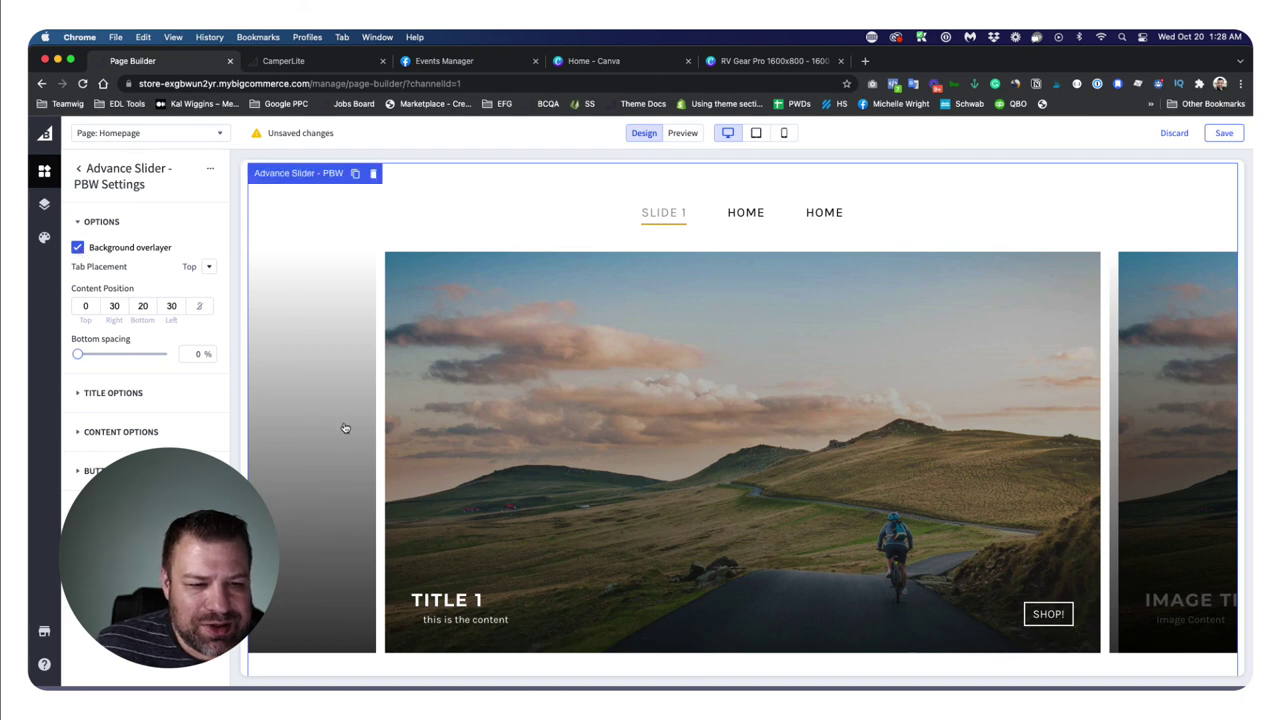
left_click(79, 251)
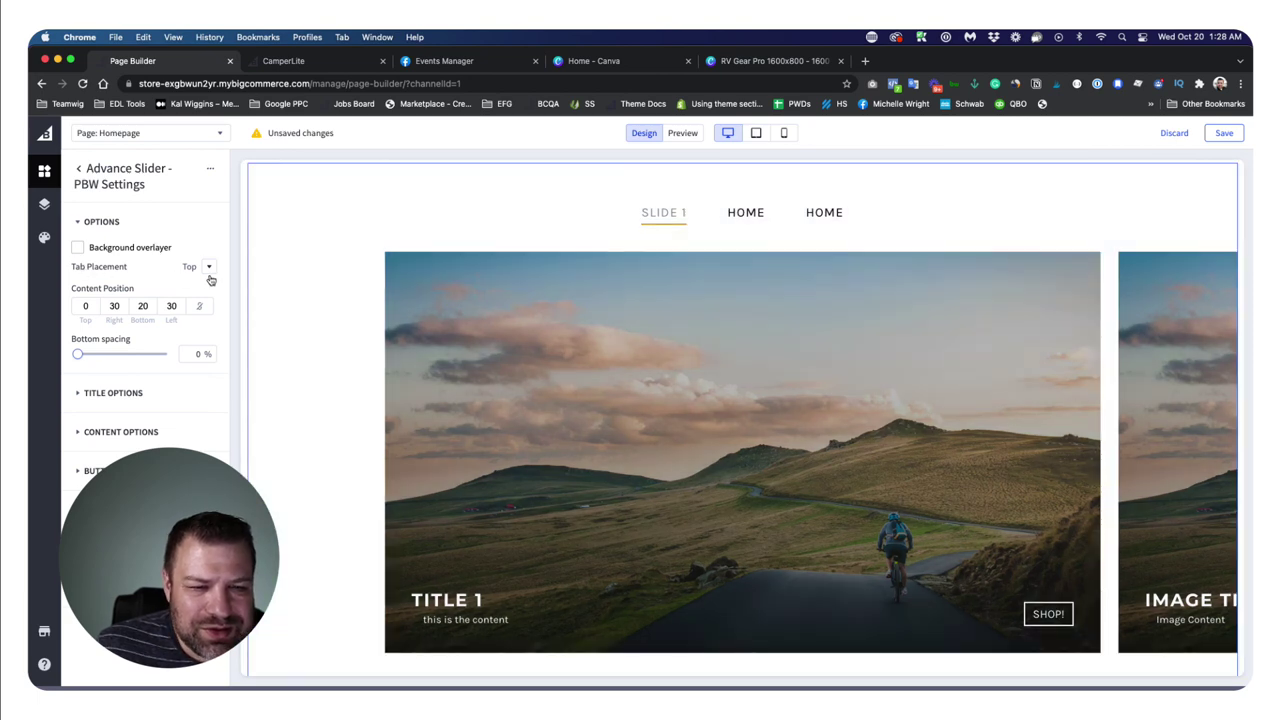
left_click(206, 268)
left_click(211, 289)
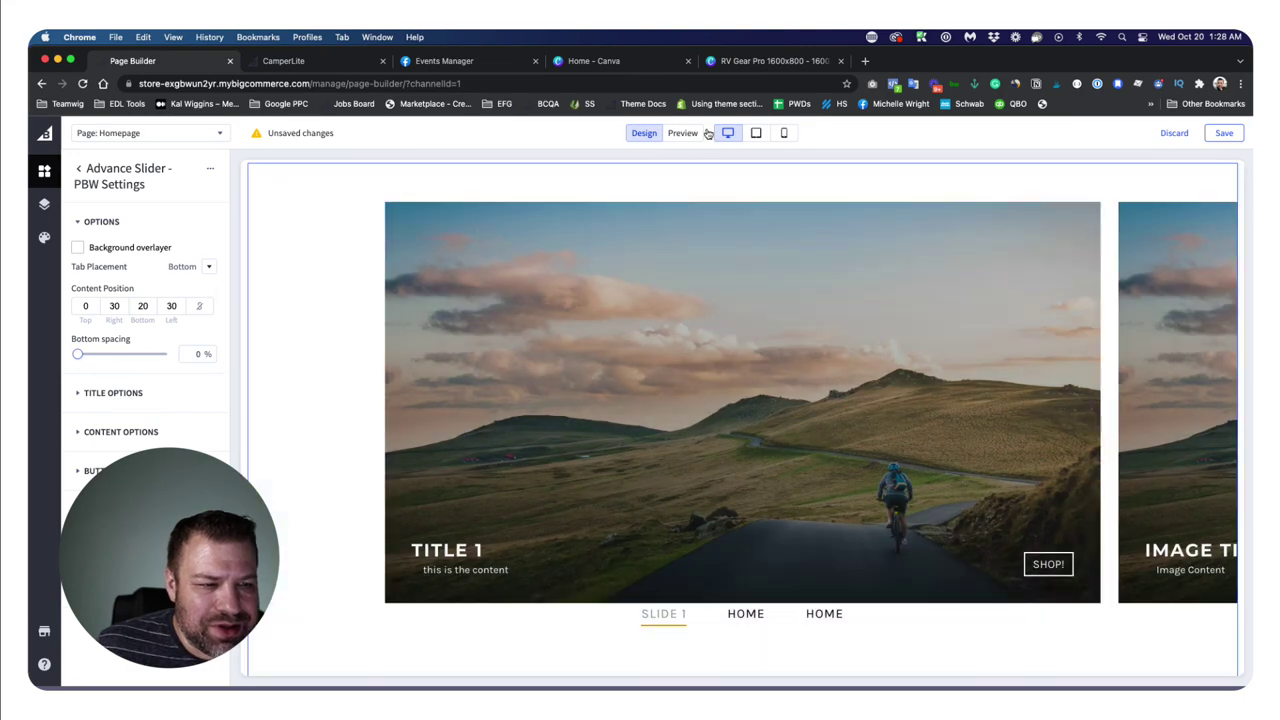
left_click(682, 132)
scroll(684, 253, "down", 1)
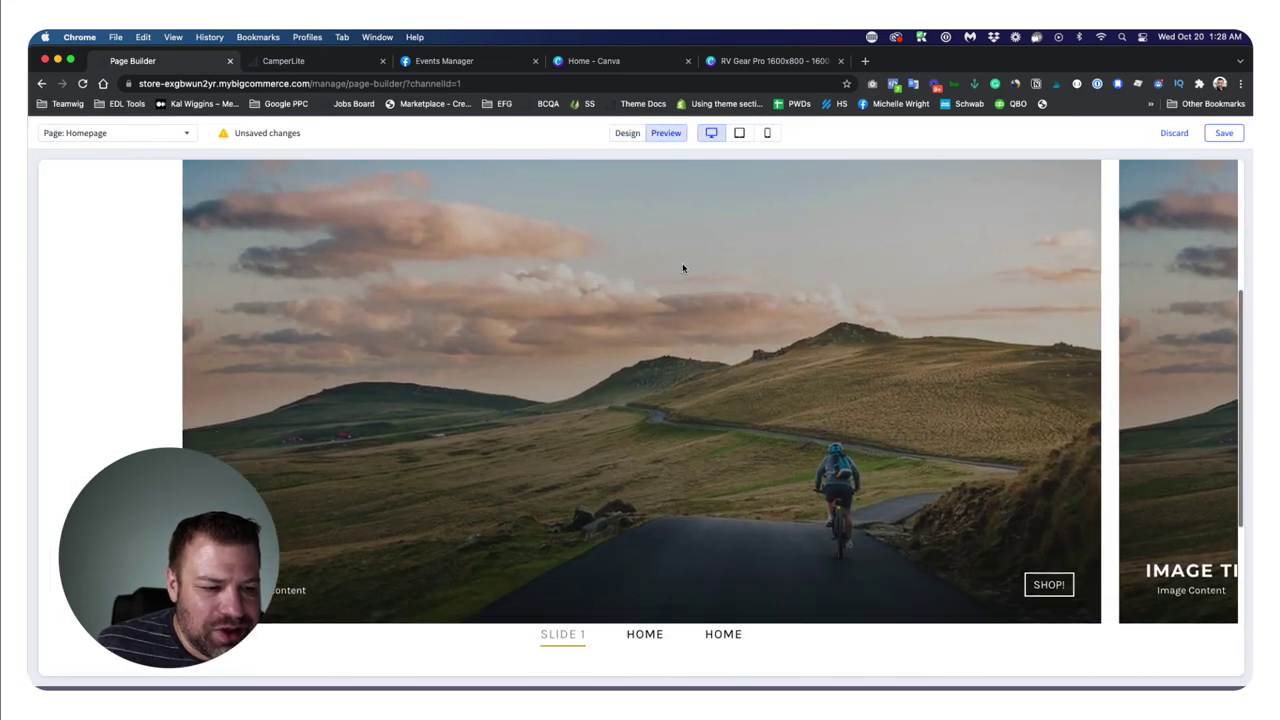
left_click(645, 636)
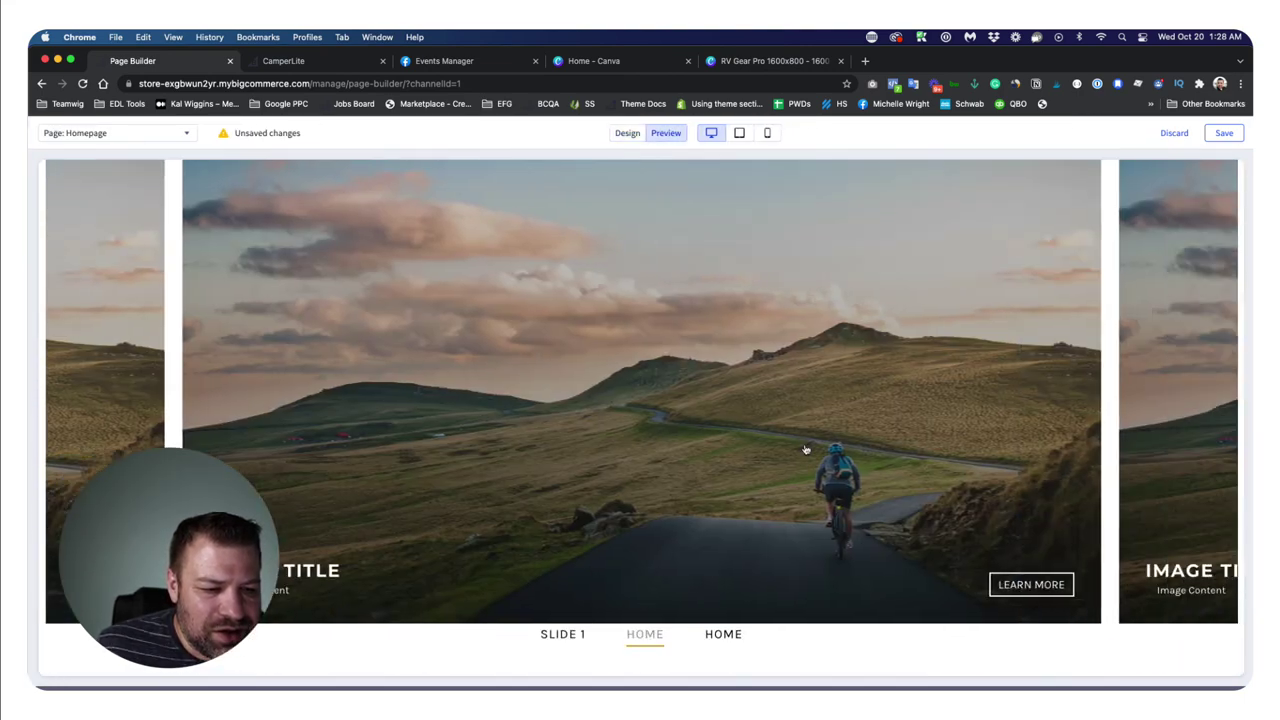
left_click_drag(370, 390, 937, 367)
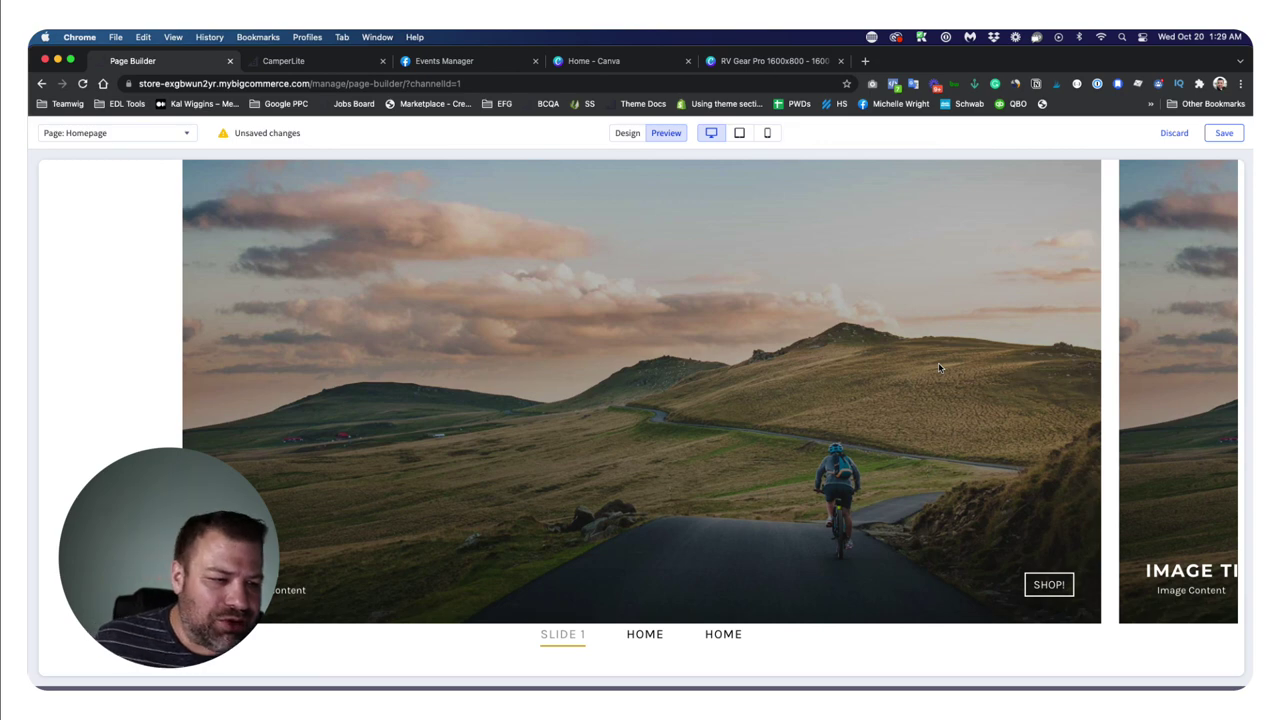
left_click_drag(938, 368, 386, 365)
left_click(573, 638)
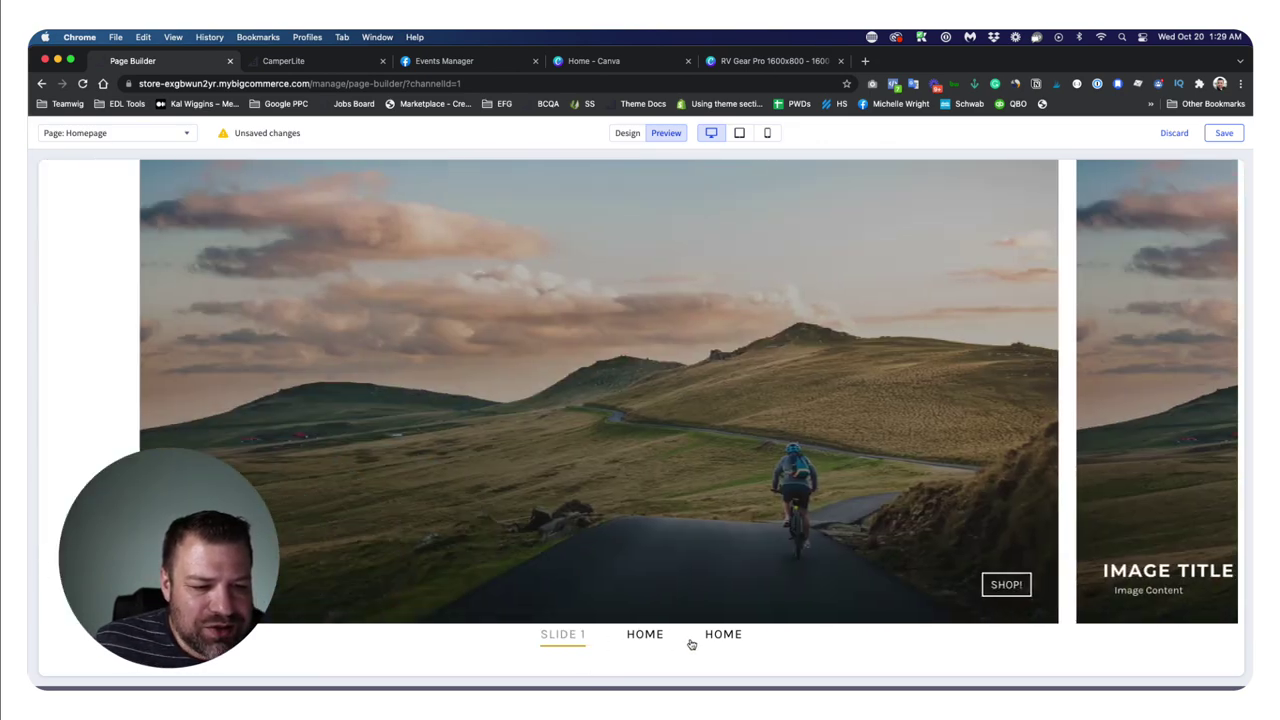
left_click(727, 636)
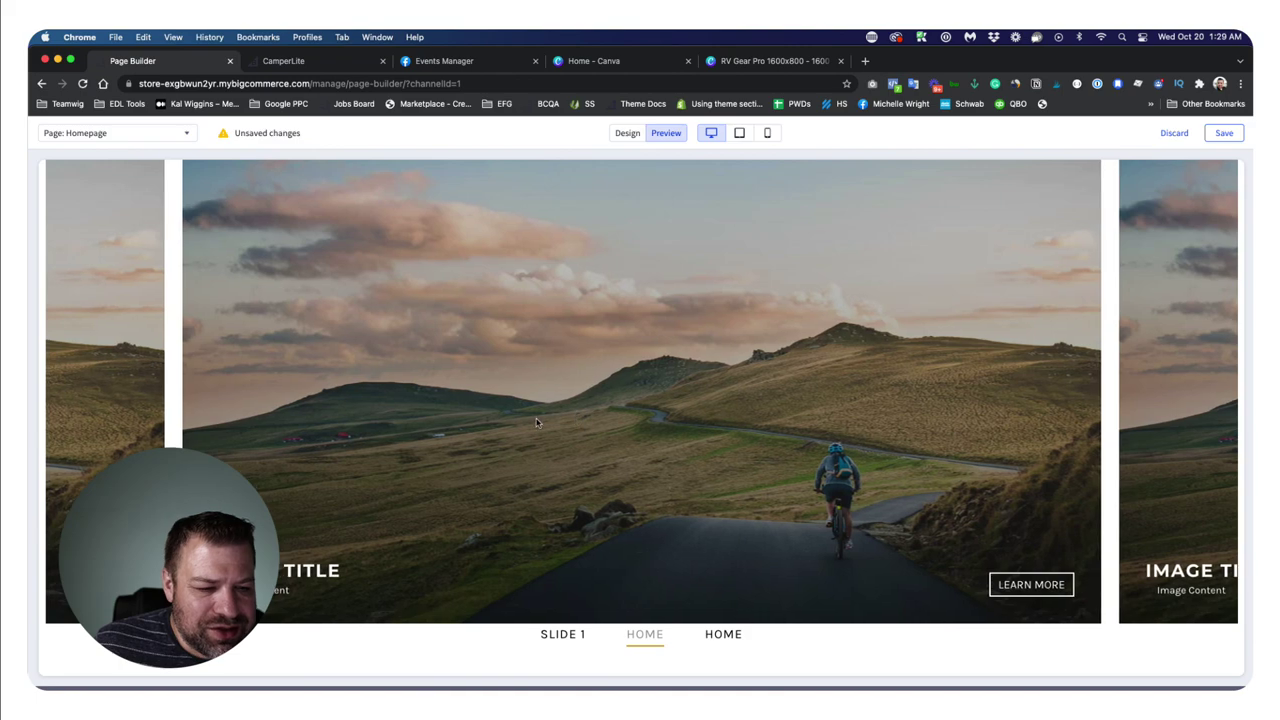
left_click_drag(530, 415, 915, 404)
left_click(646, 636)
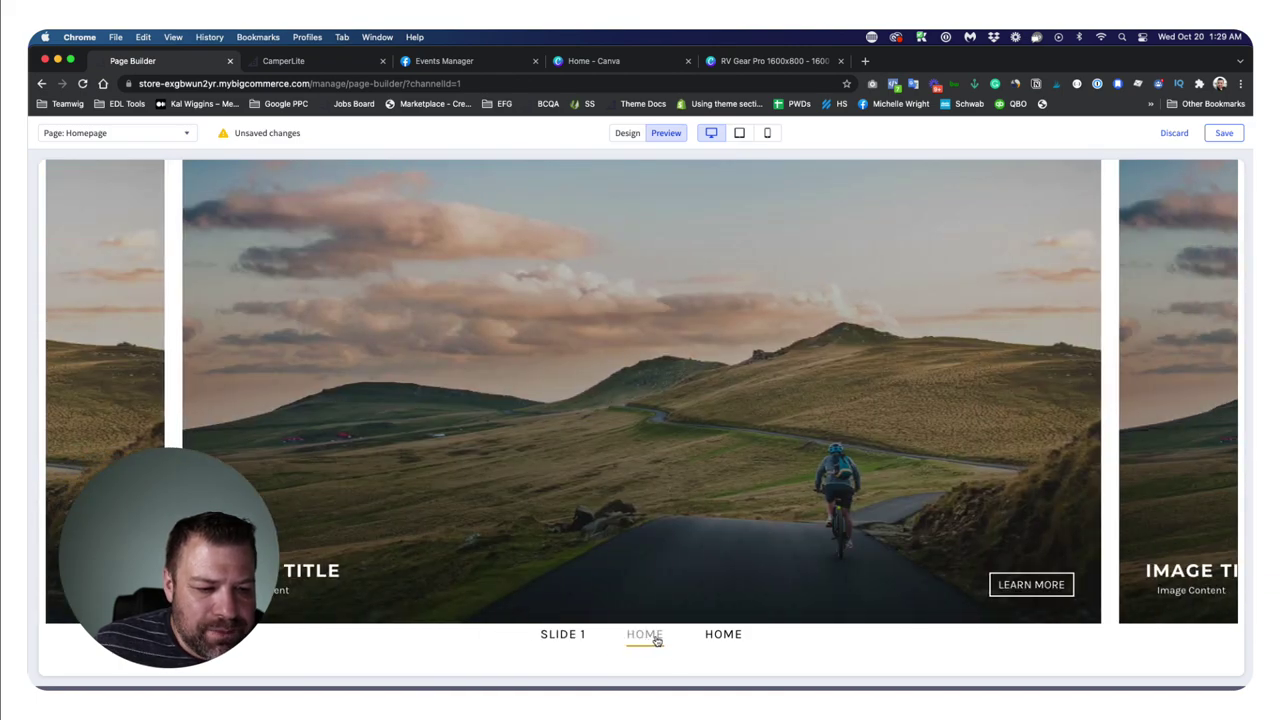
left_click(727, 637)
left_click(566, 636)
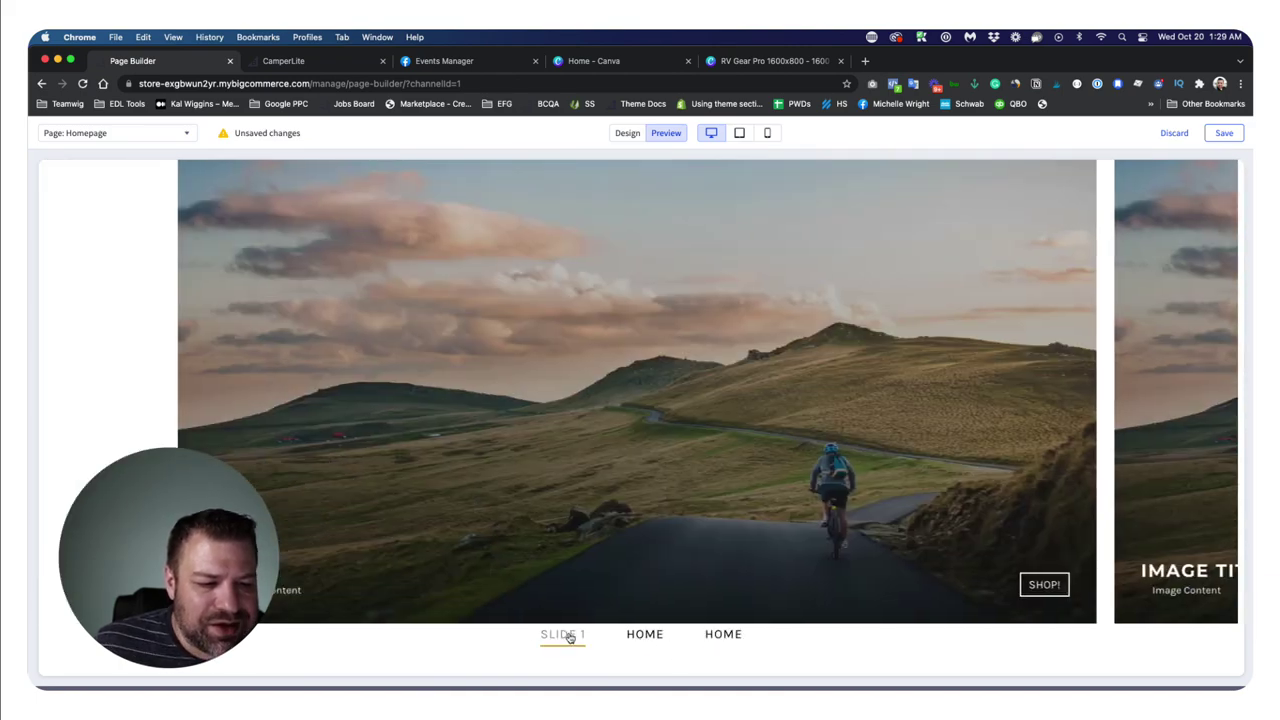
scroll(606, 565, "up", 1)
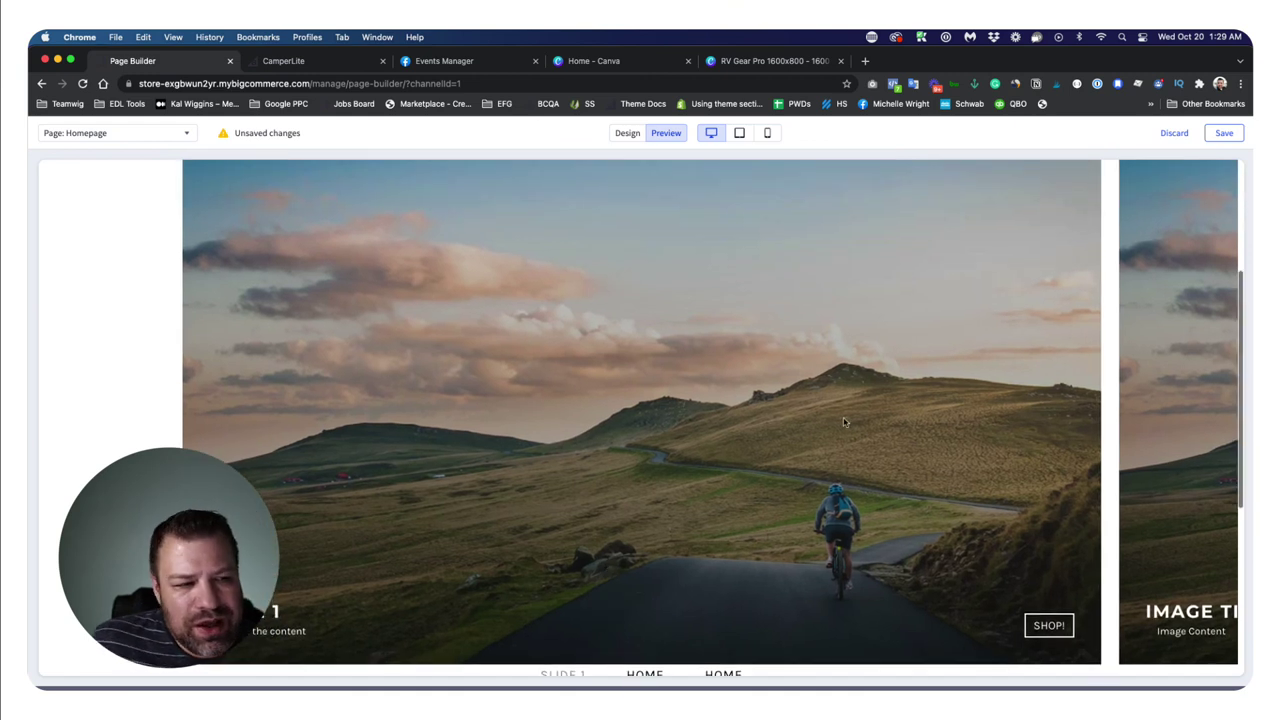
scroll(1120, 250, "up", 1)
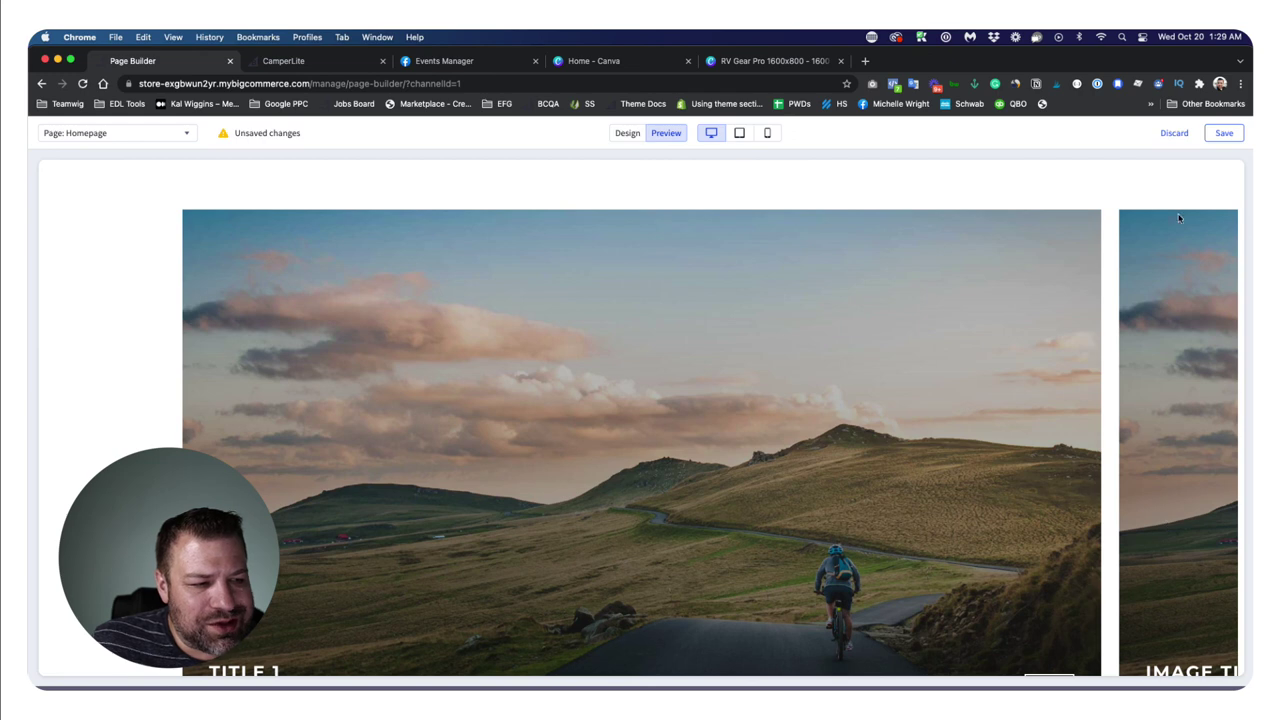
scroll(1105, 428, "down", 1)
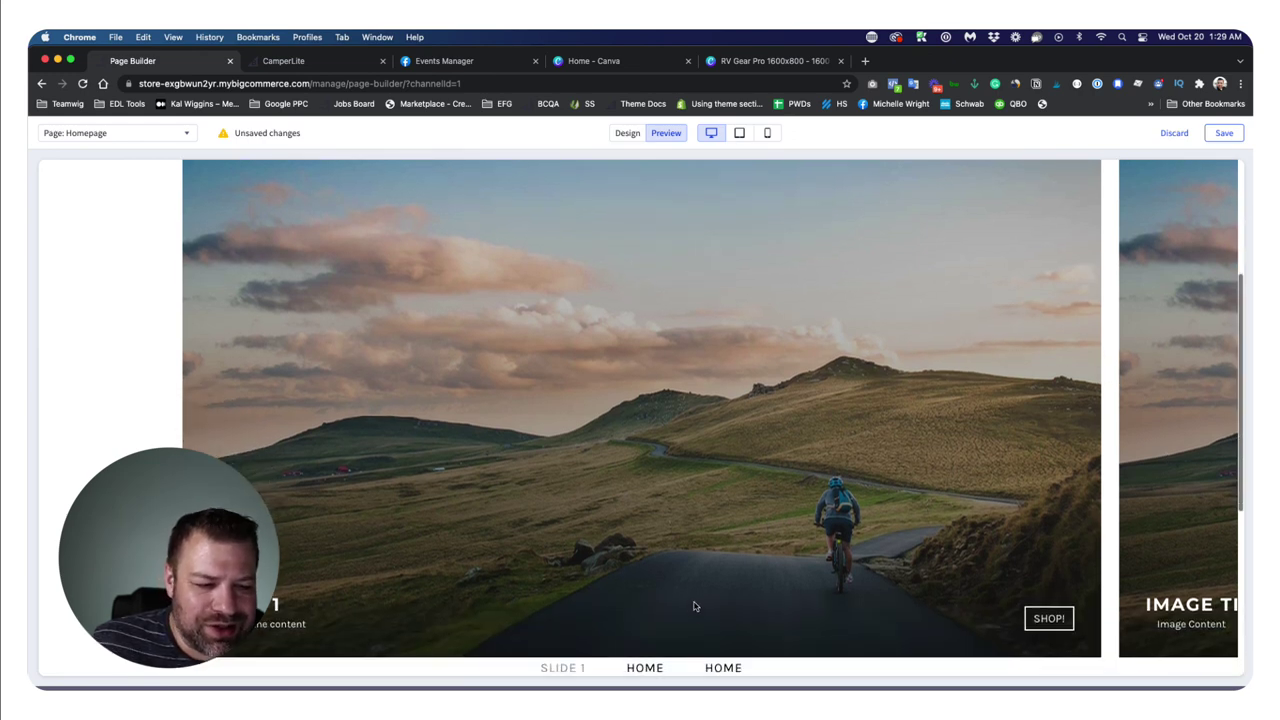
left_click(638, 668)
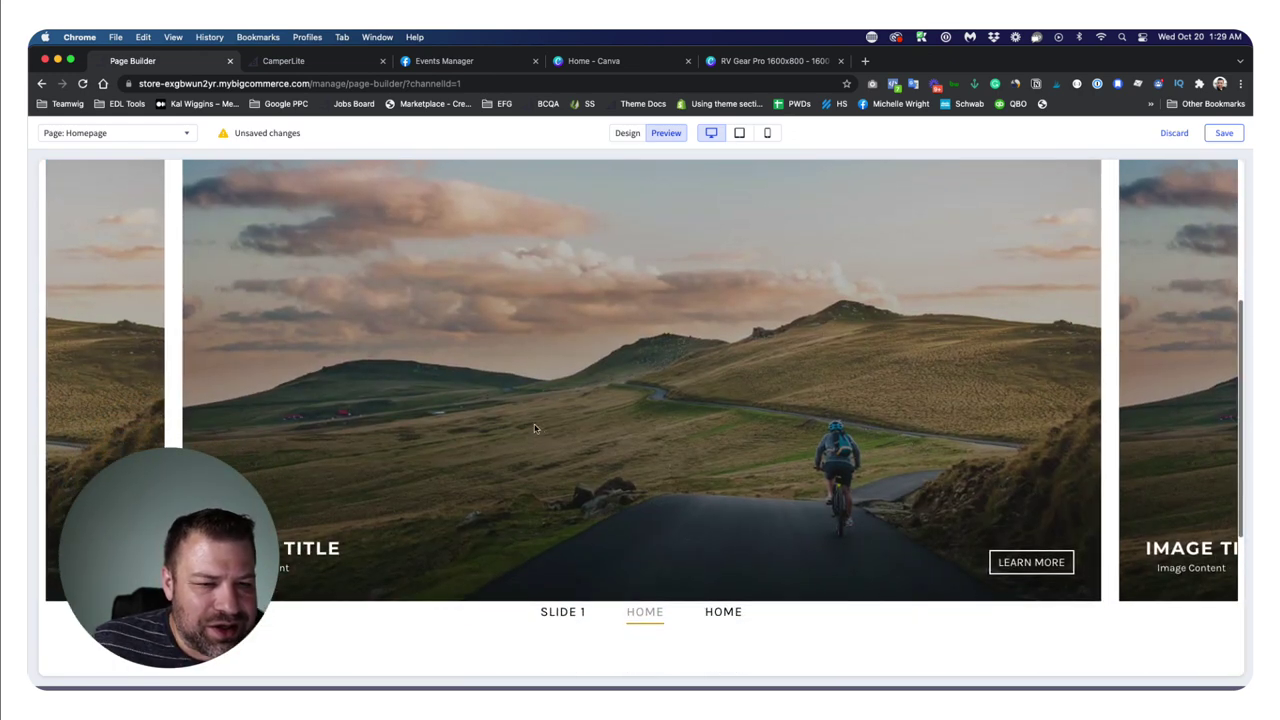
scroll(611, 185, "up", 2)
left_click(626, 133)
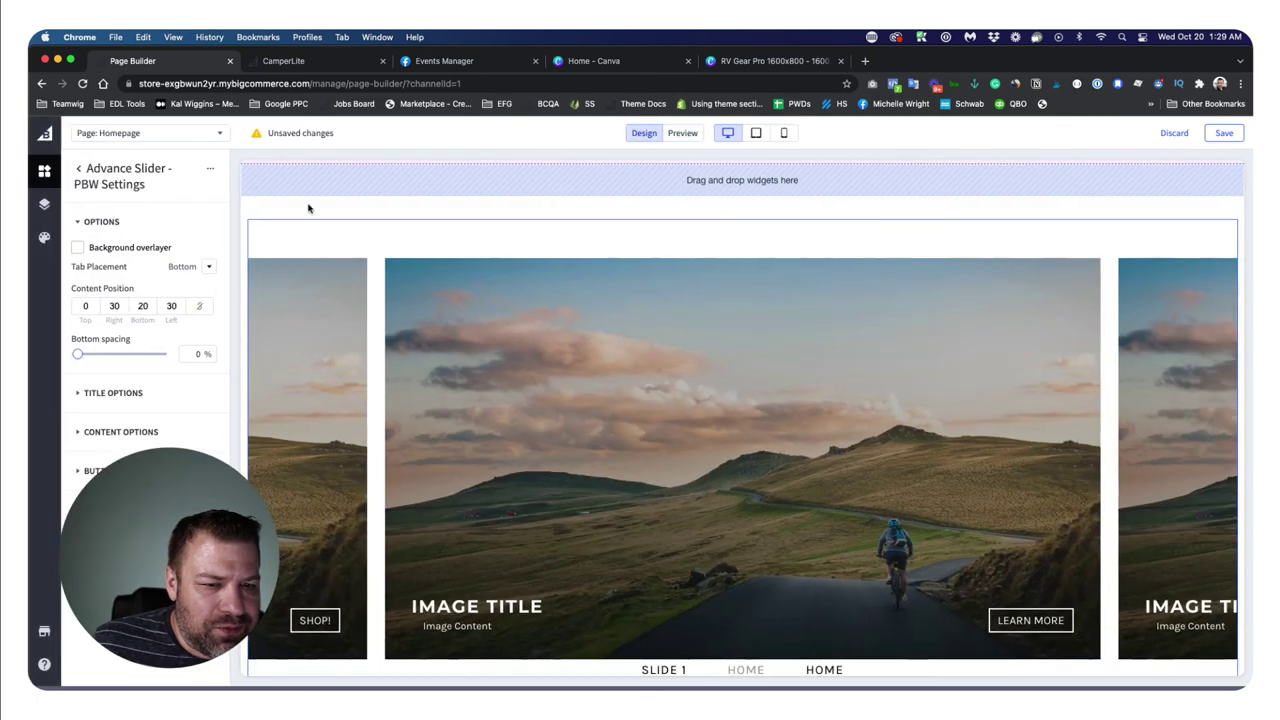